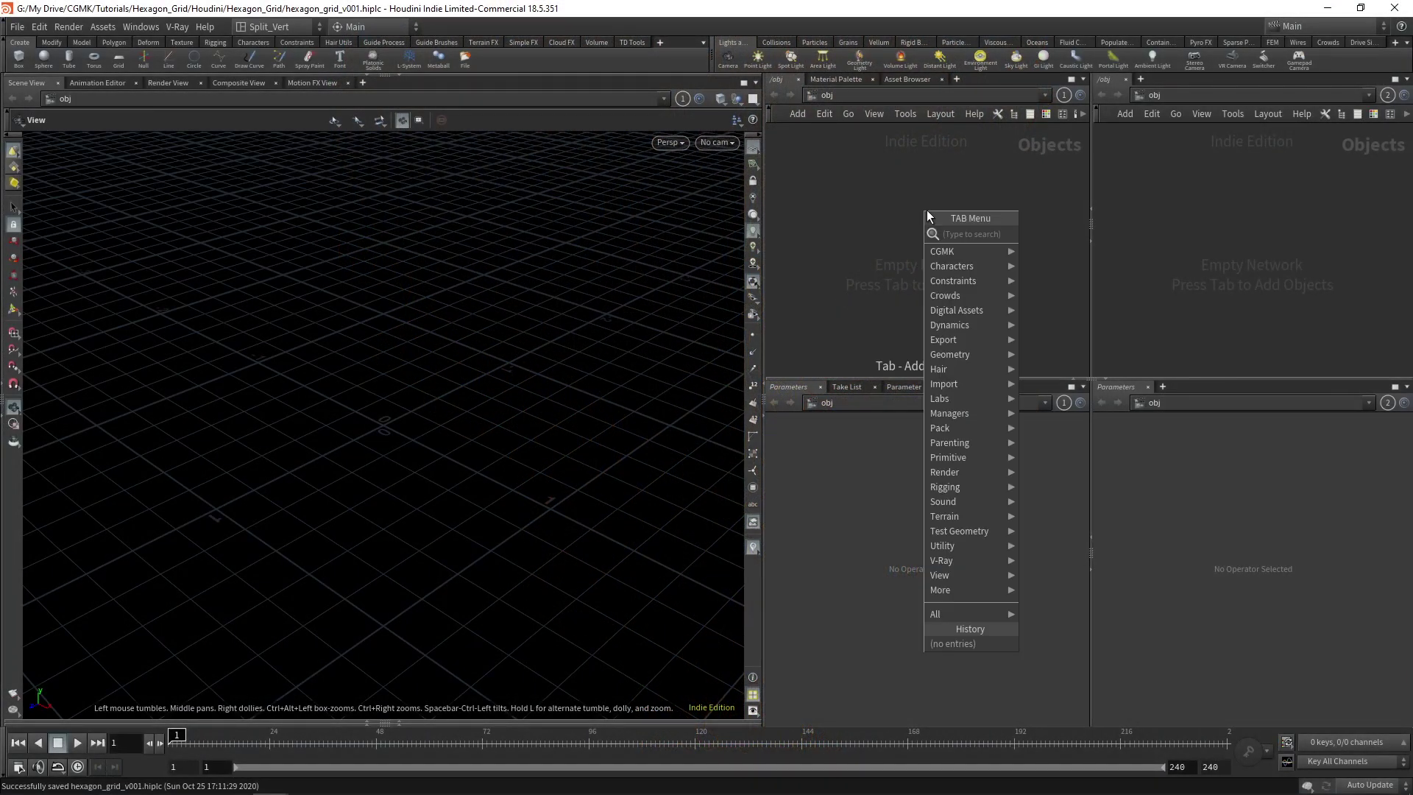
- Add a Geometry object to the empty scene network
key("Tab")
type("ge")
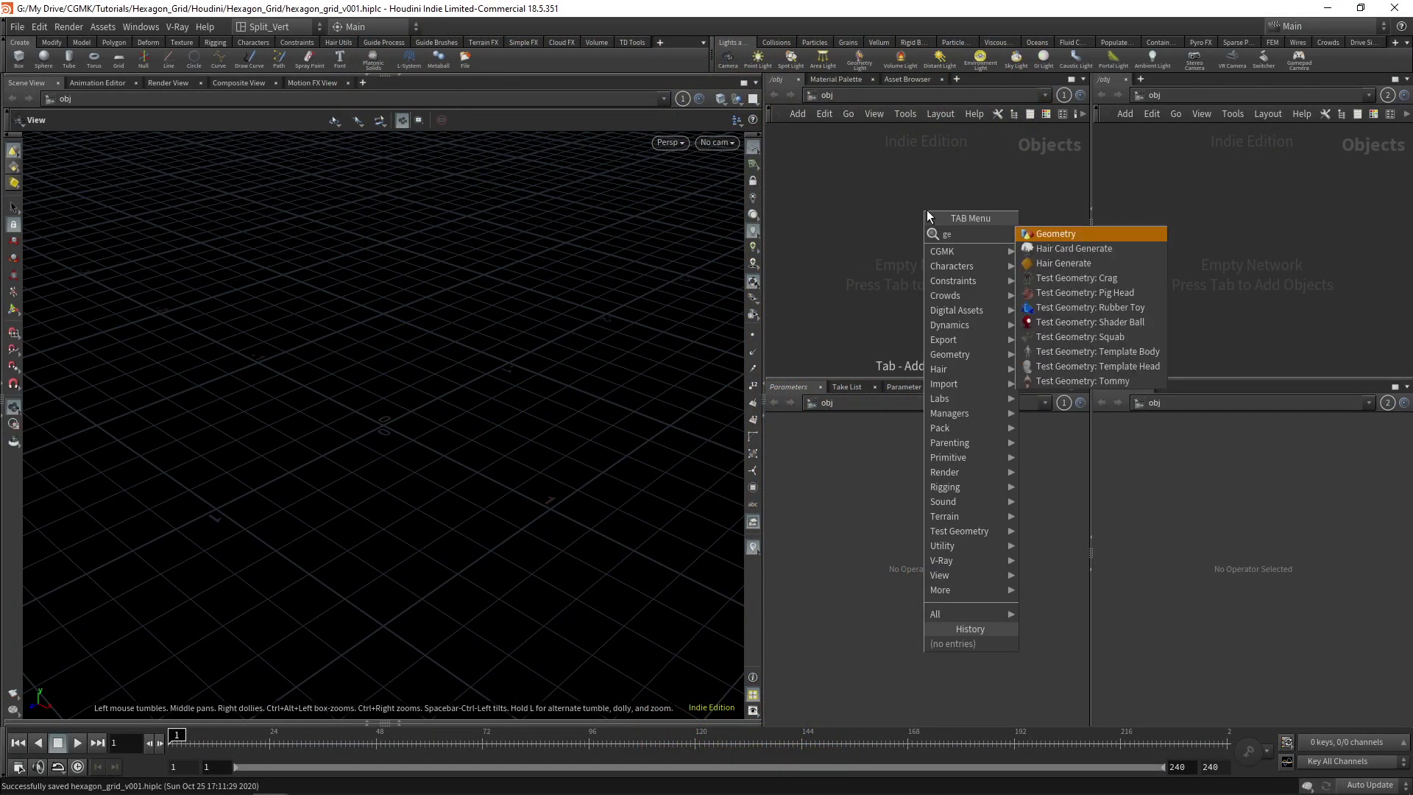
type("om")
key("Return")
left_click(926, 210)
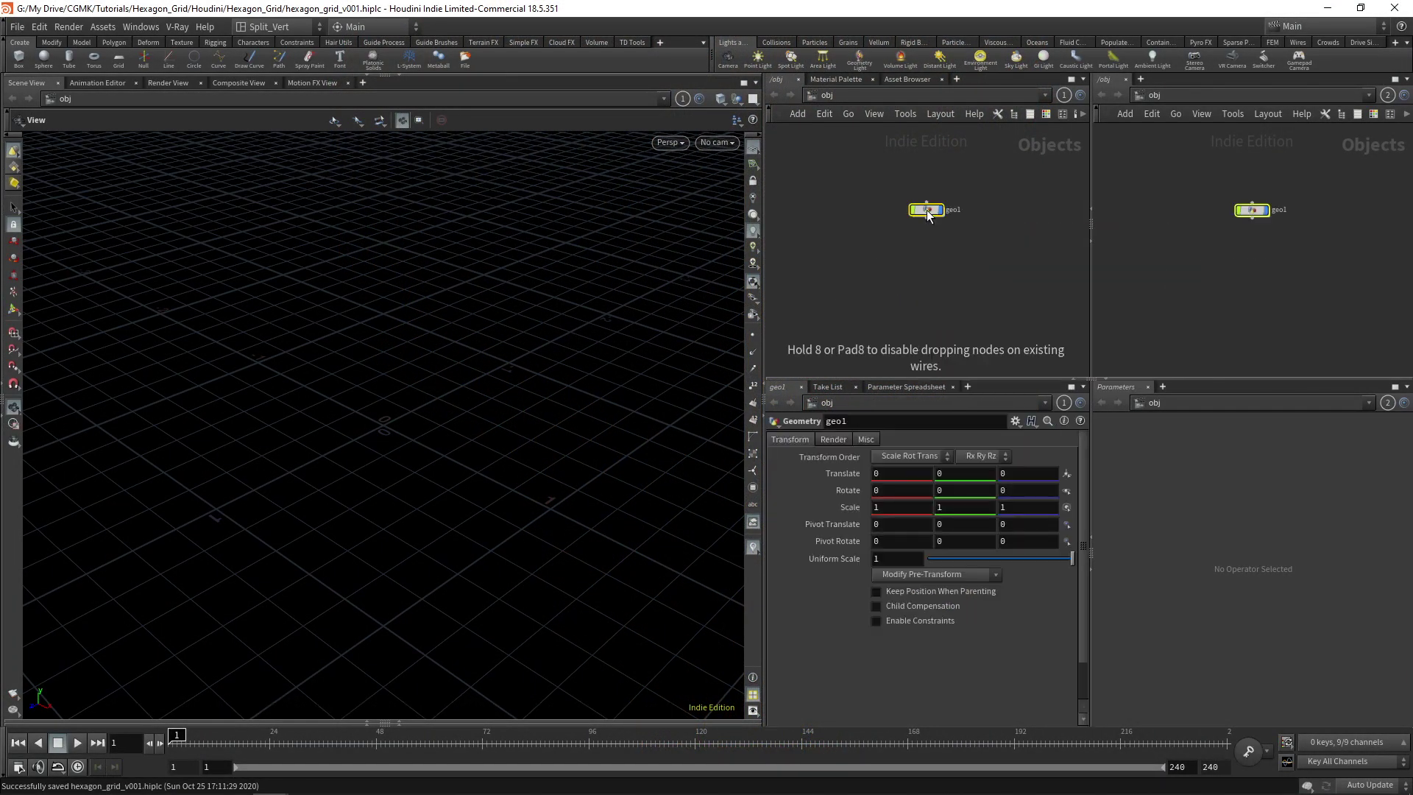
- Place a Test Geometry: Rubber Toy node inside the geometry object
double_click(926, 210)
key("Tab")
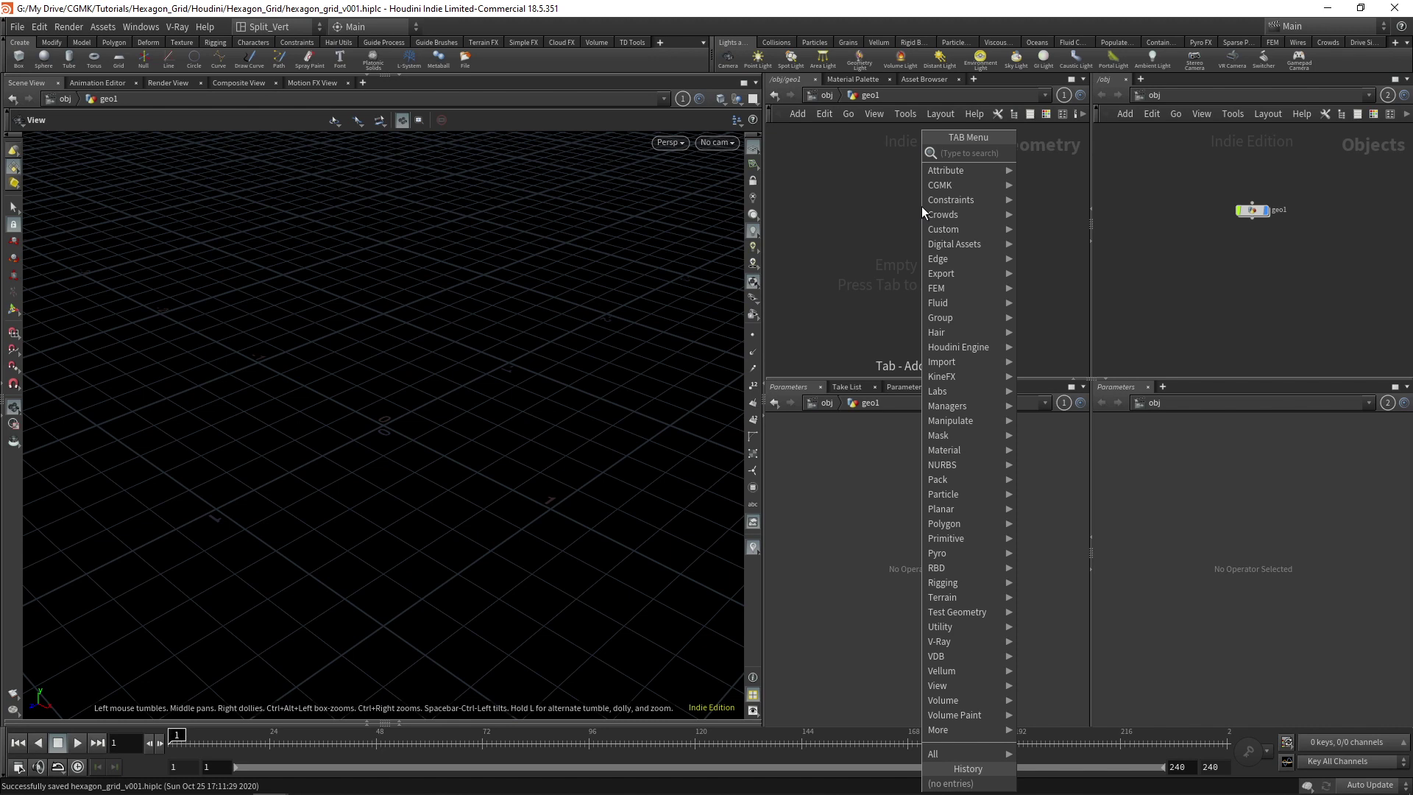
type("rubber")
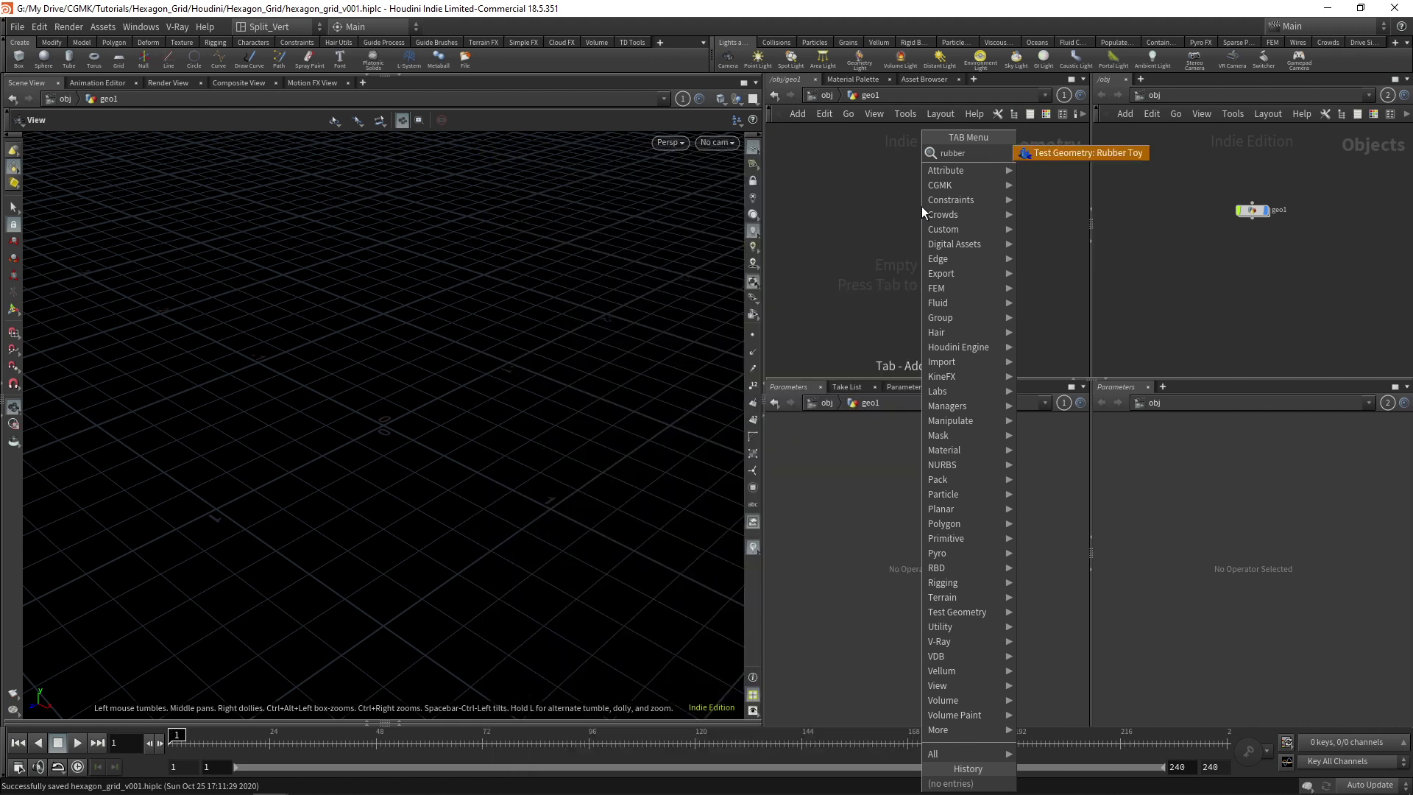
key("Return")
left_click(923, 210)
- Examine the rubber toy's mesh in wireframe and shaded display from several angles
left_click_drag(485, 361, 628, 338)
middle_click_drag(628, 338, 445, 410)
key("w")
left_click_drag(304, 463, 332, 464)
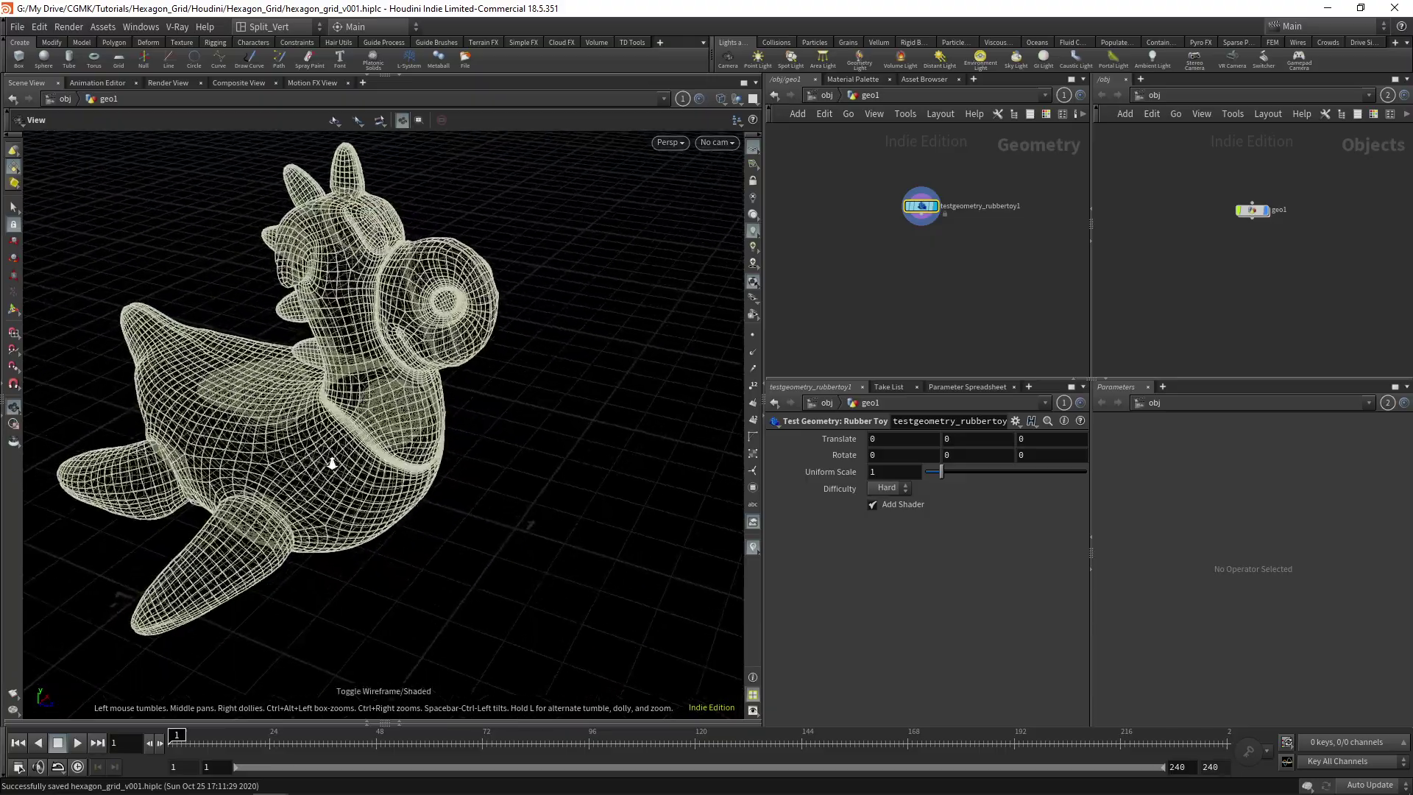
right_click_drag(331, 463, 423, 388)
left_click_drag(422, 388, 384, 395)
right_click_drag(205, 511, 184, 611)
middle_click_drag(491, 279, 534, 431)
right_click_drag(533, 430, 407, 507)
middle_click_drag(440, 423, 476, 451)
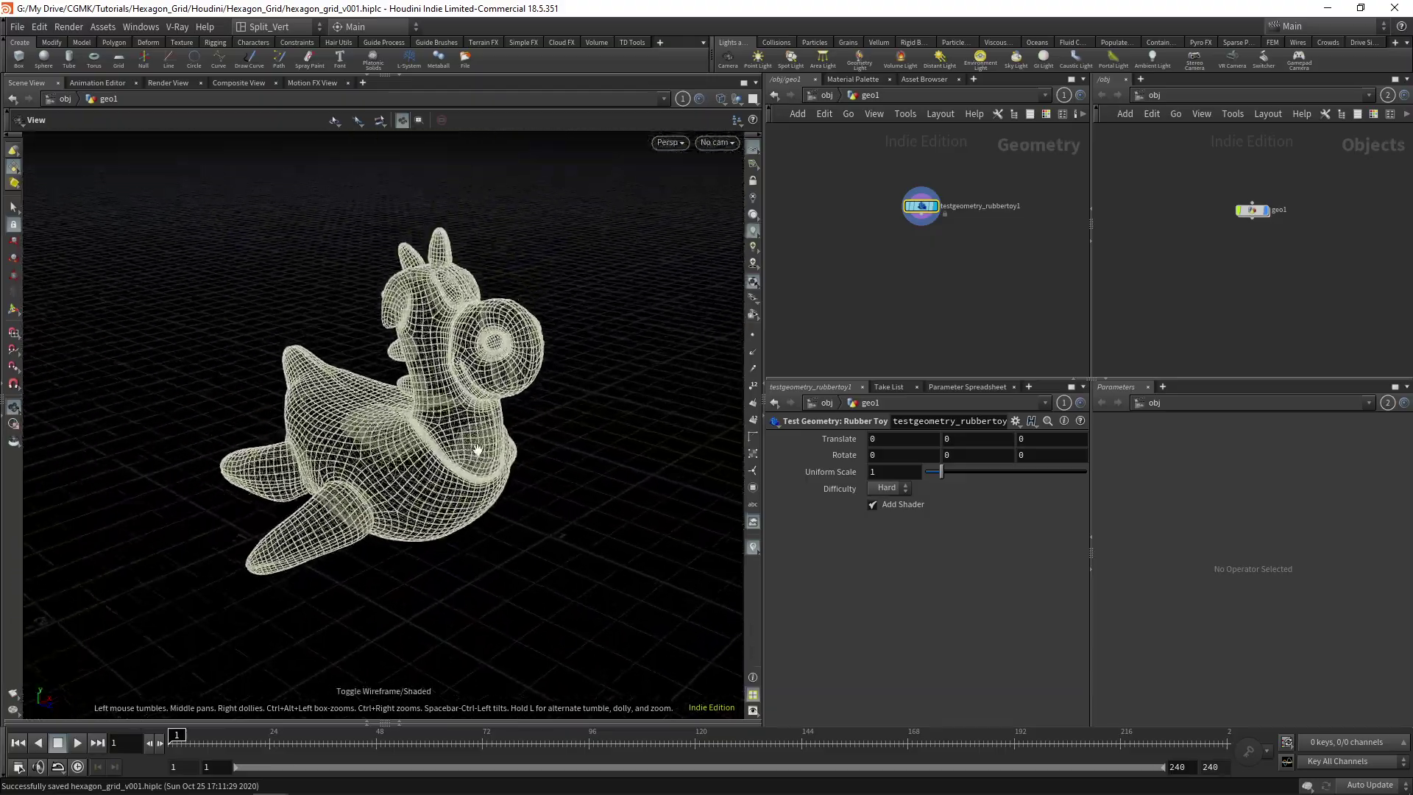
key("w")
left_click_drag(476, 451, 427, 423)
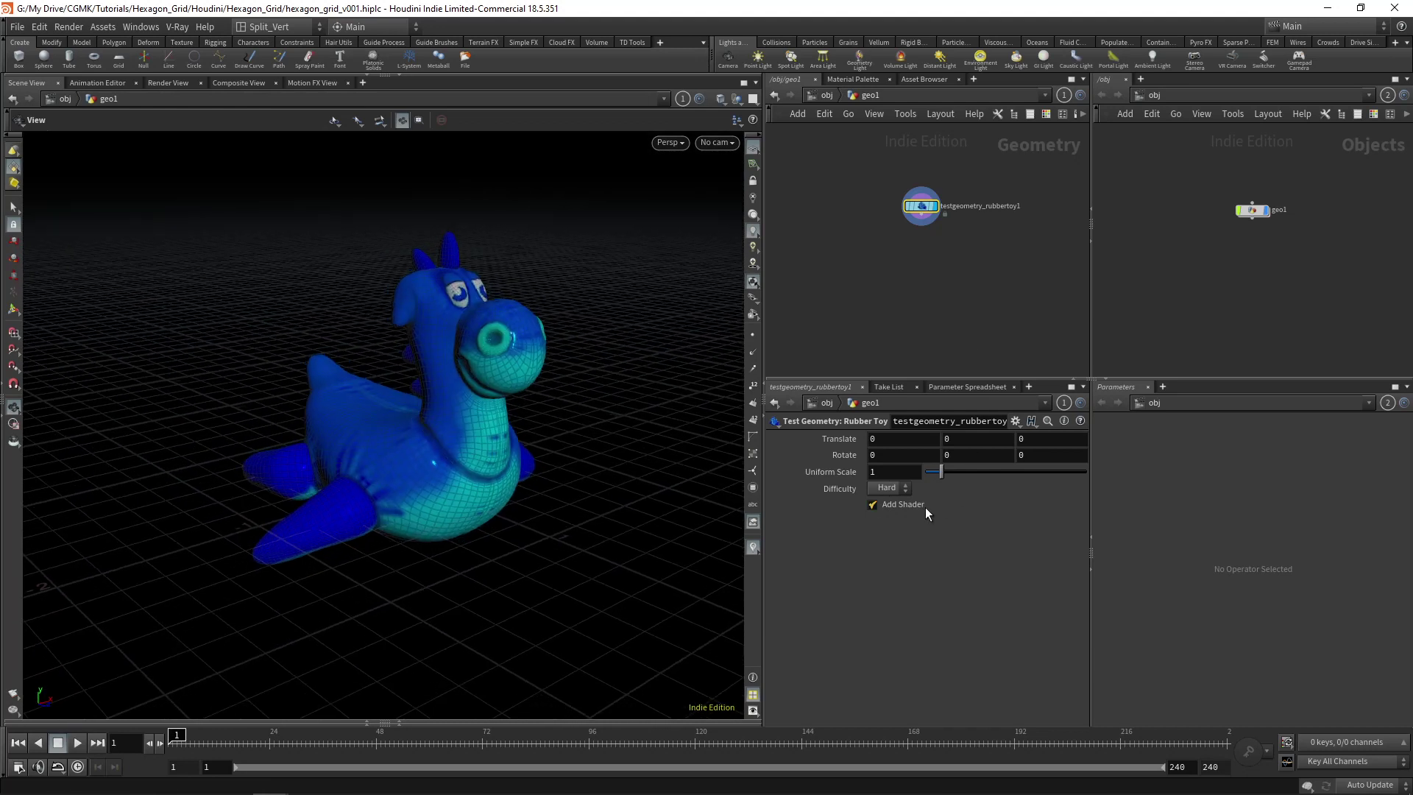
- Disable the rubber toy's shader and feed the toy into a new, displayed VDB from Polygons node with a voxel size of 0.01
left_click(899, 504)
key("Tab")
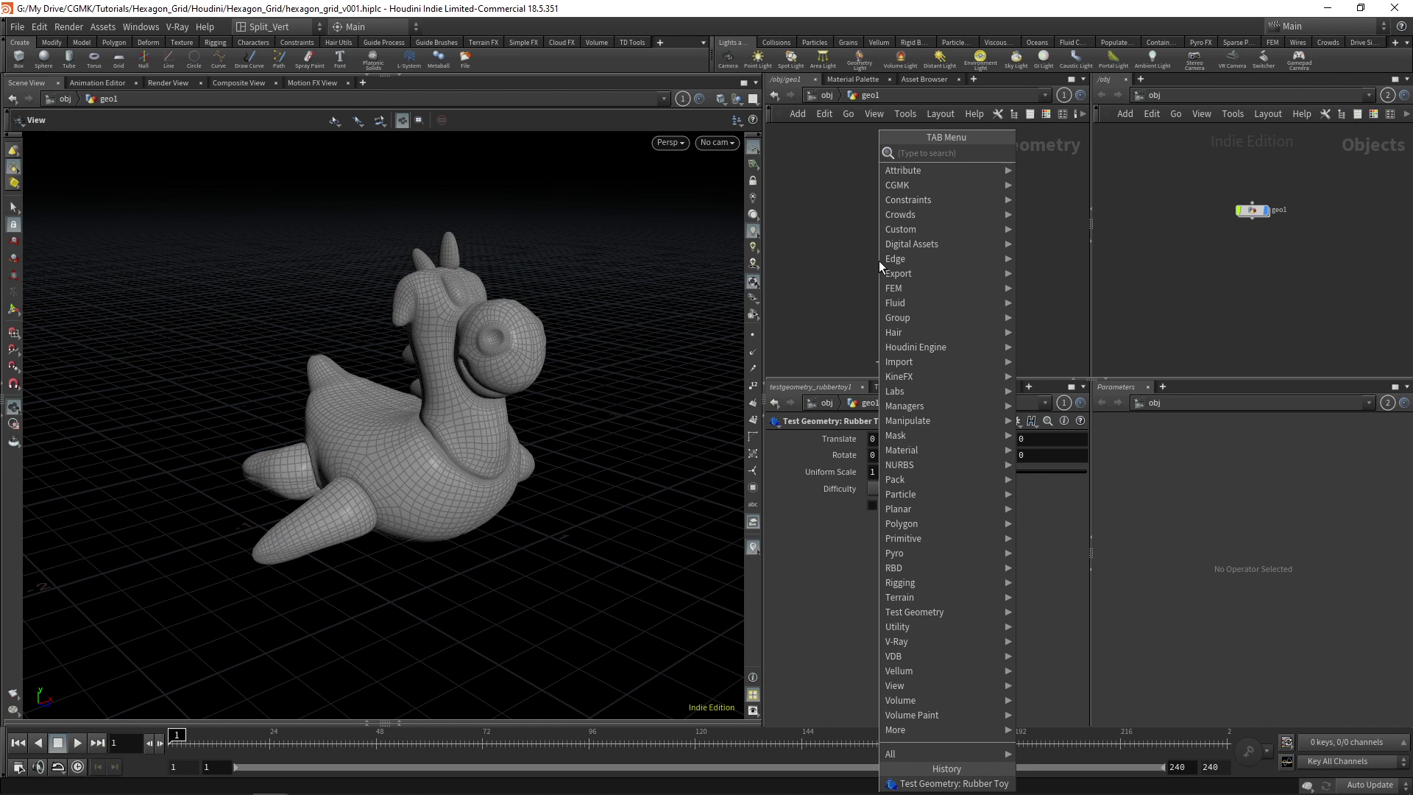
type("vdbfrom")
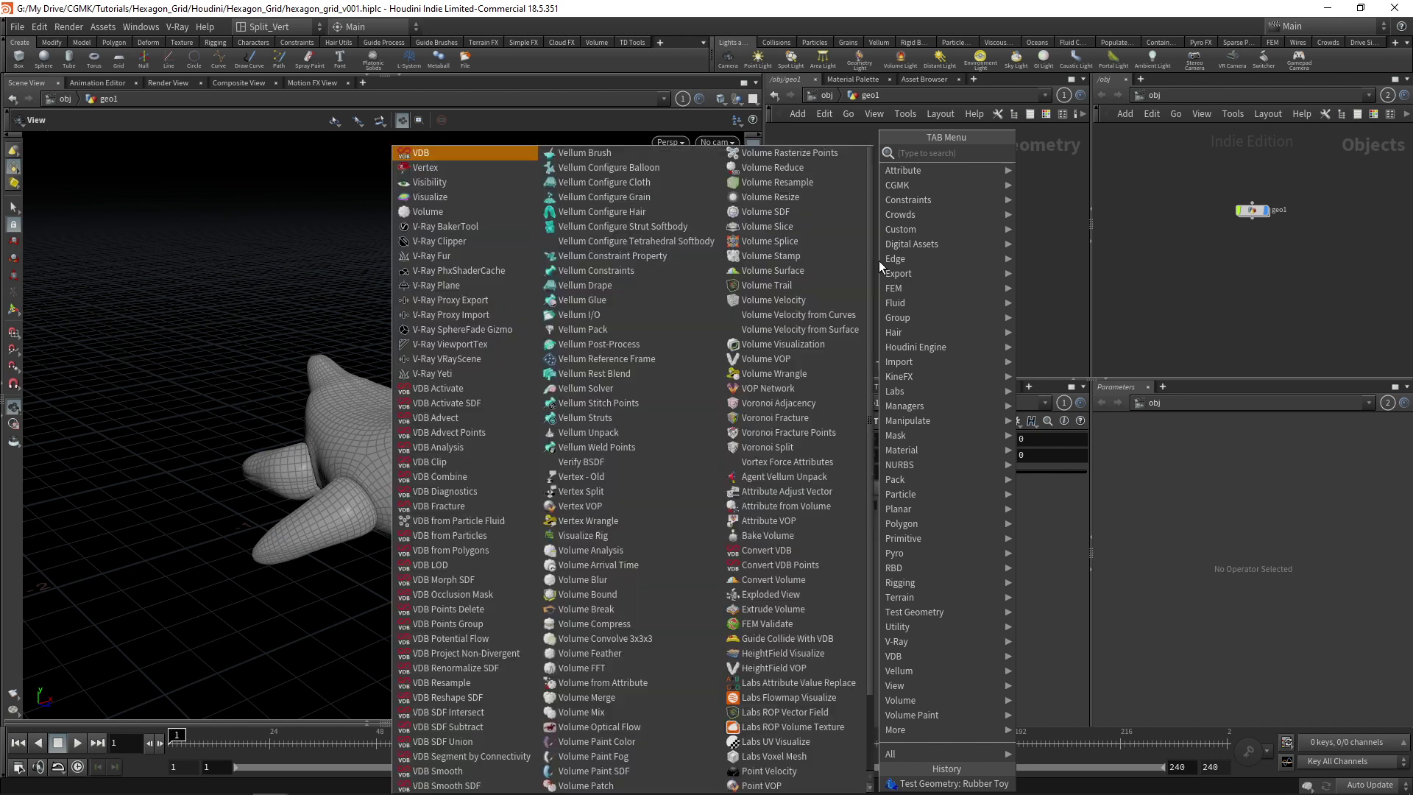
key("Return")
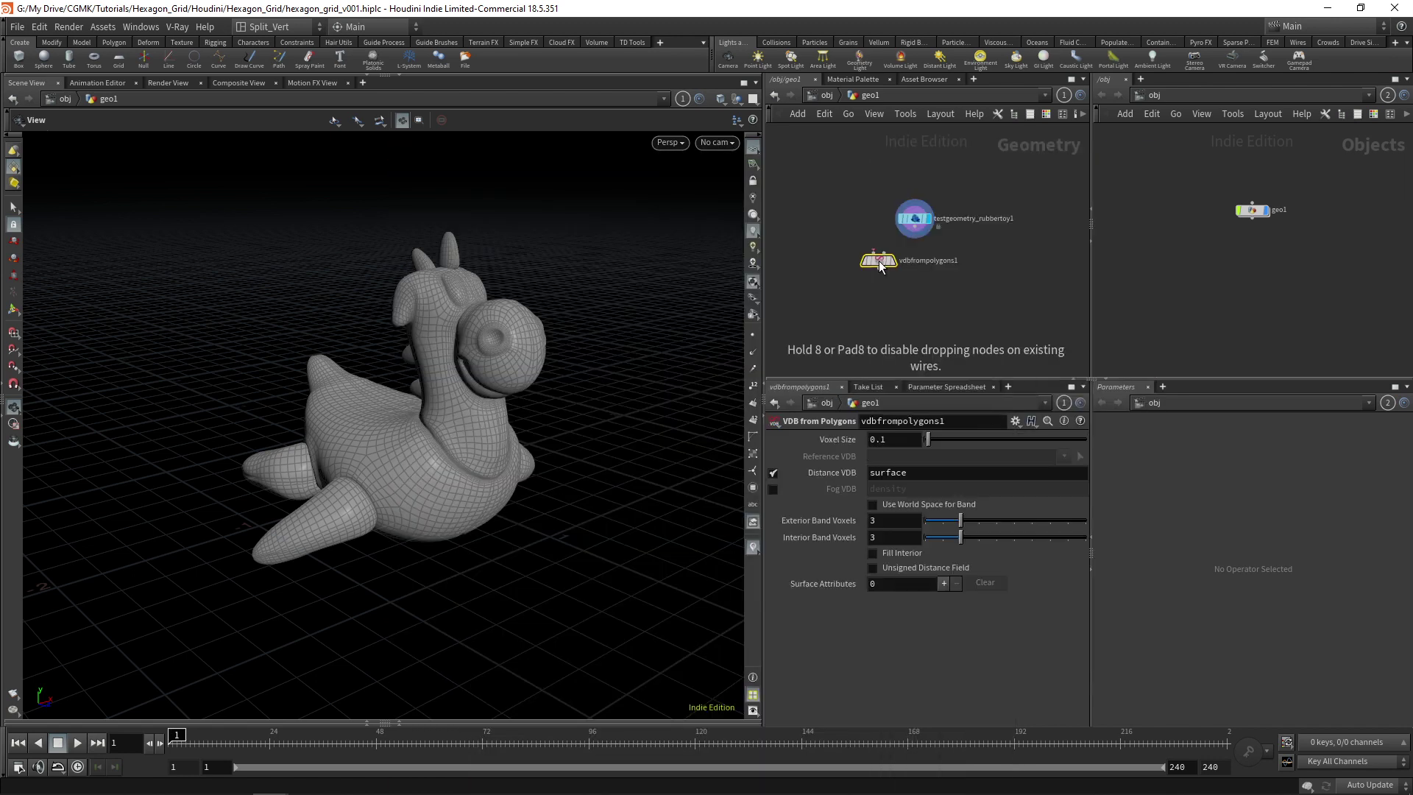
left_click(948, 260)
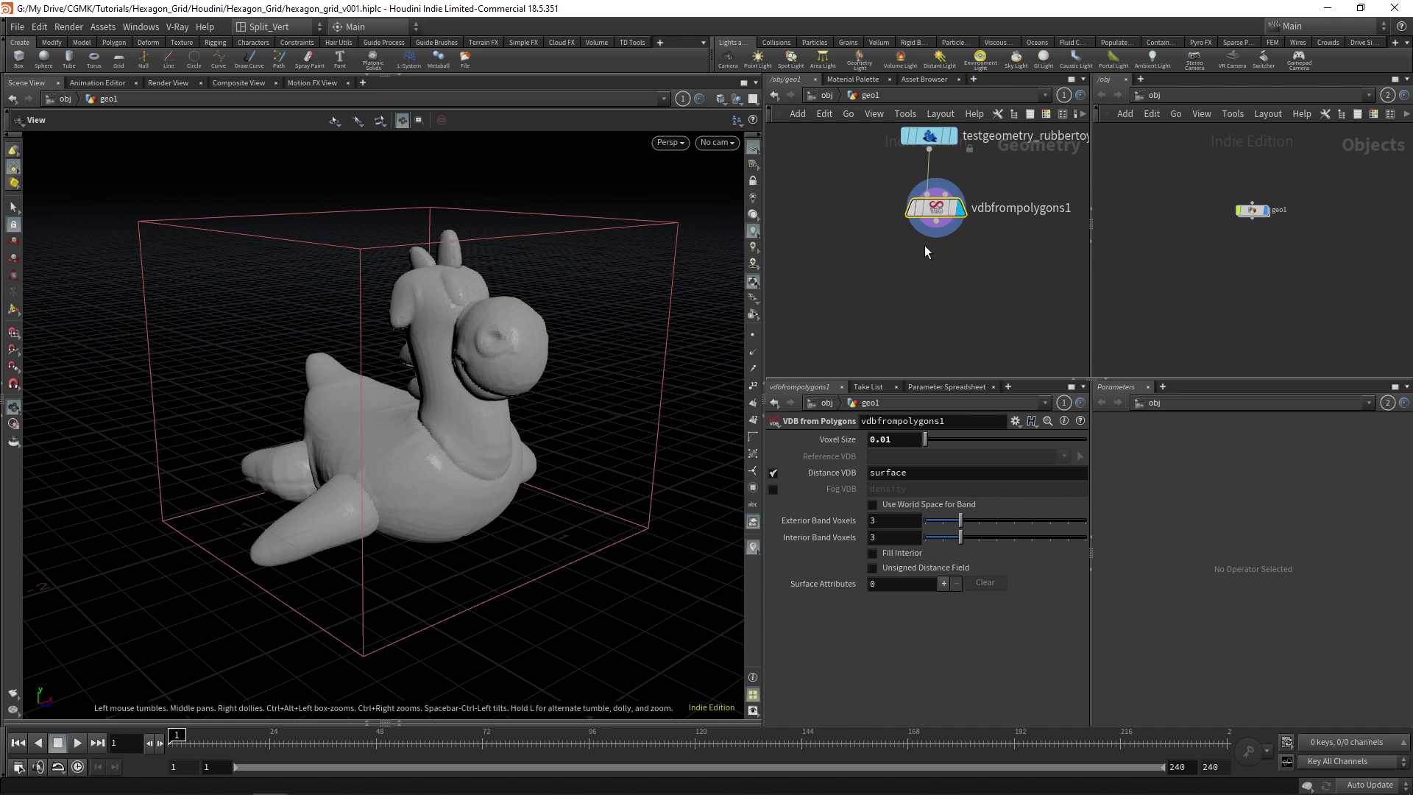
- Add a Convert VDB node below the VDB from Polygons node, converting to Polygons, and display it
key("Tab")
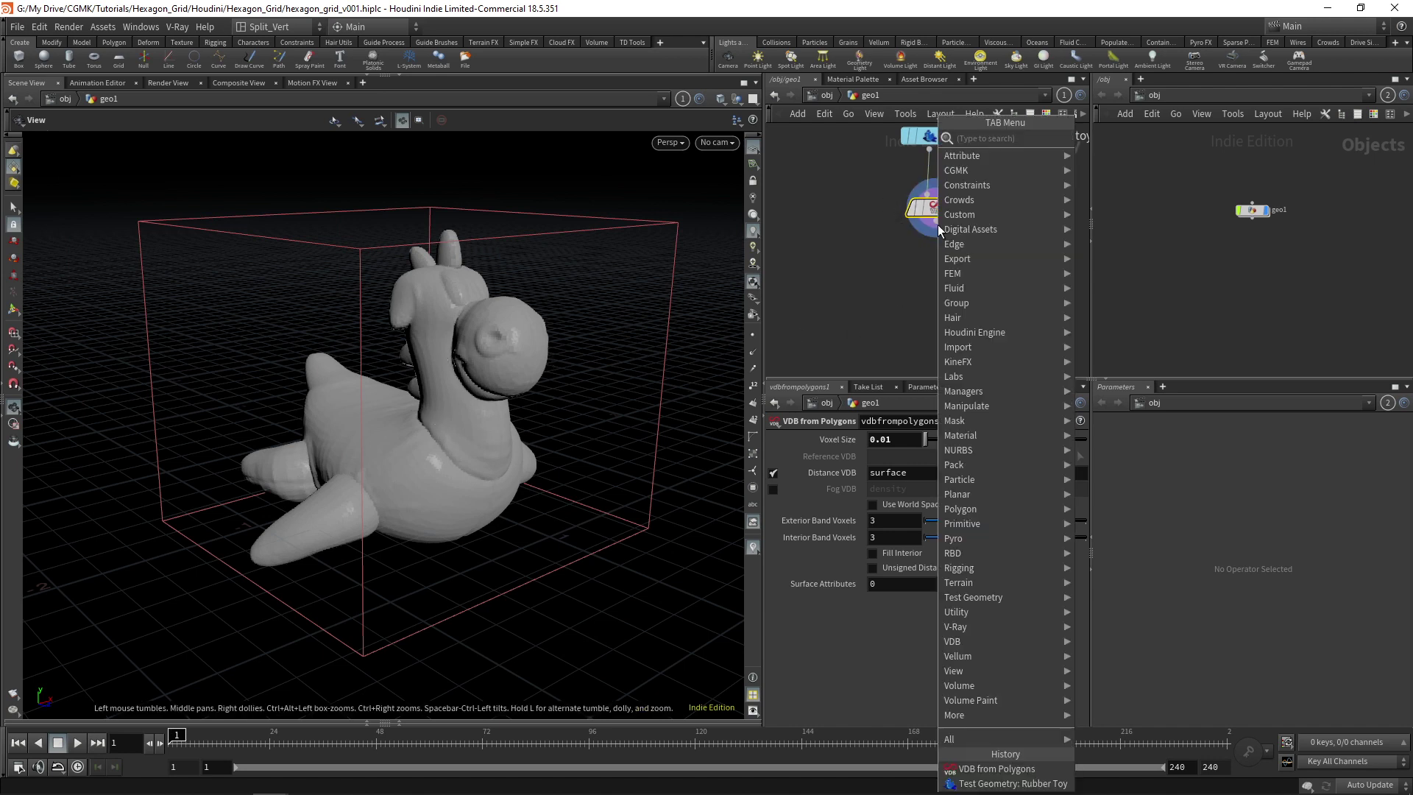
type("convert")
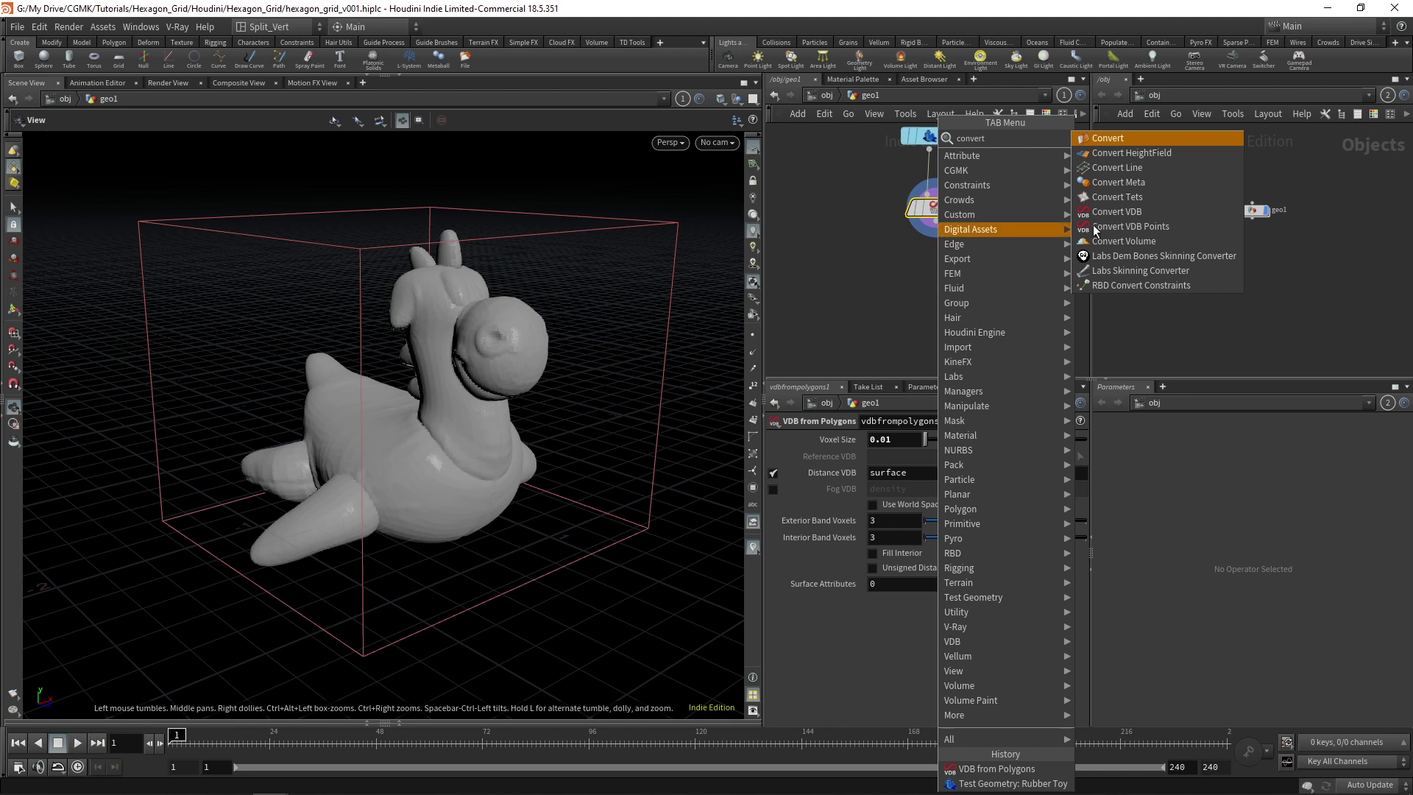
left_click(1126, 212)
left_click(950, 247)
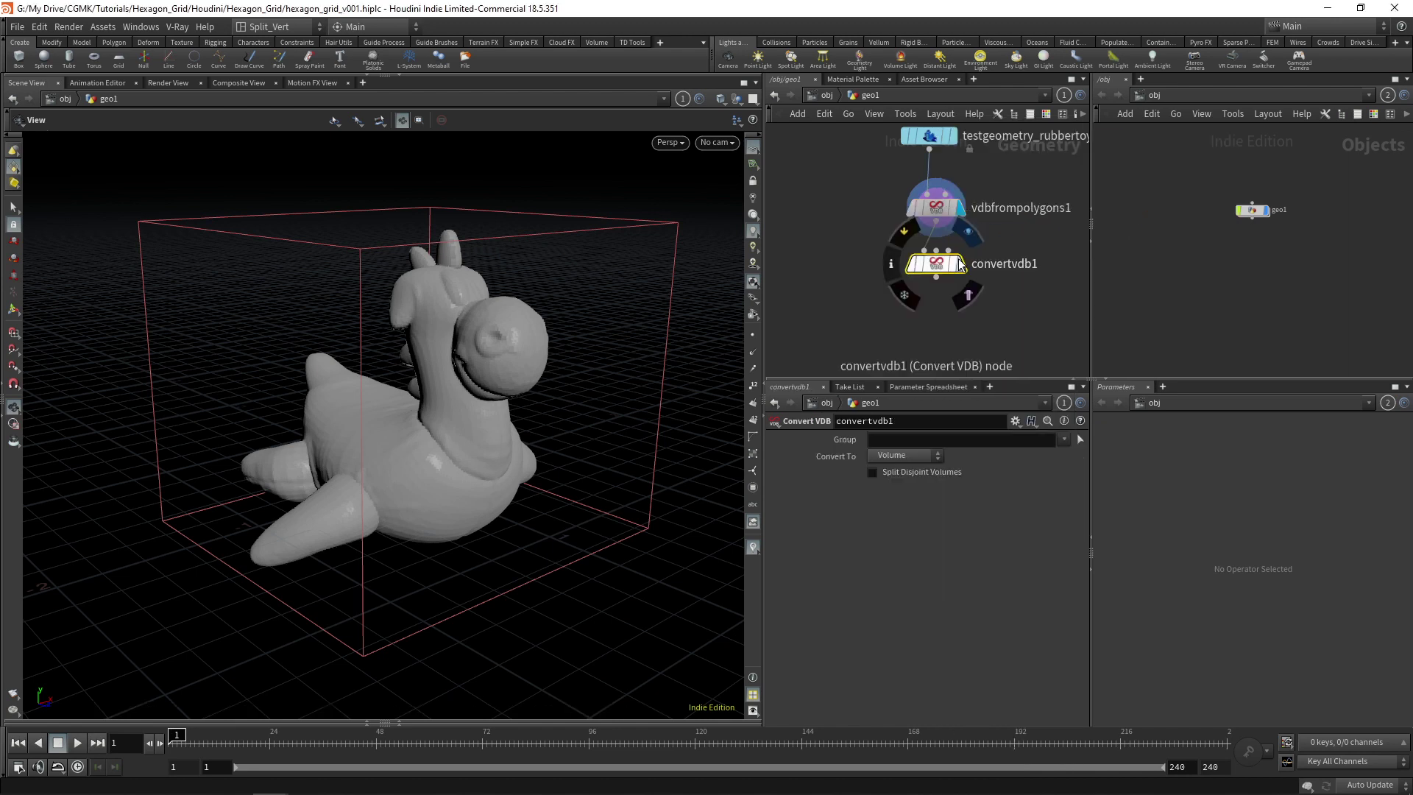
left_click(905, 455)
left_click(904, 503)
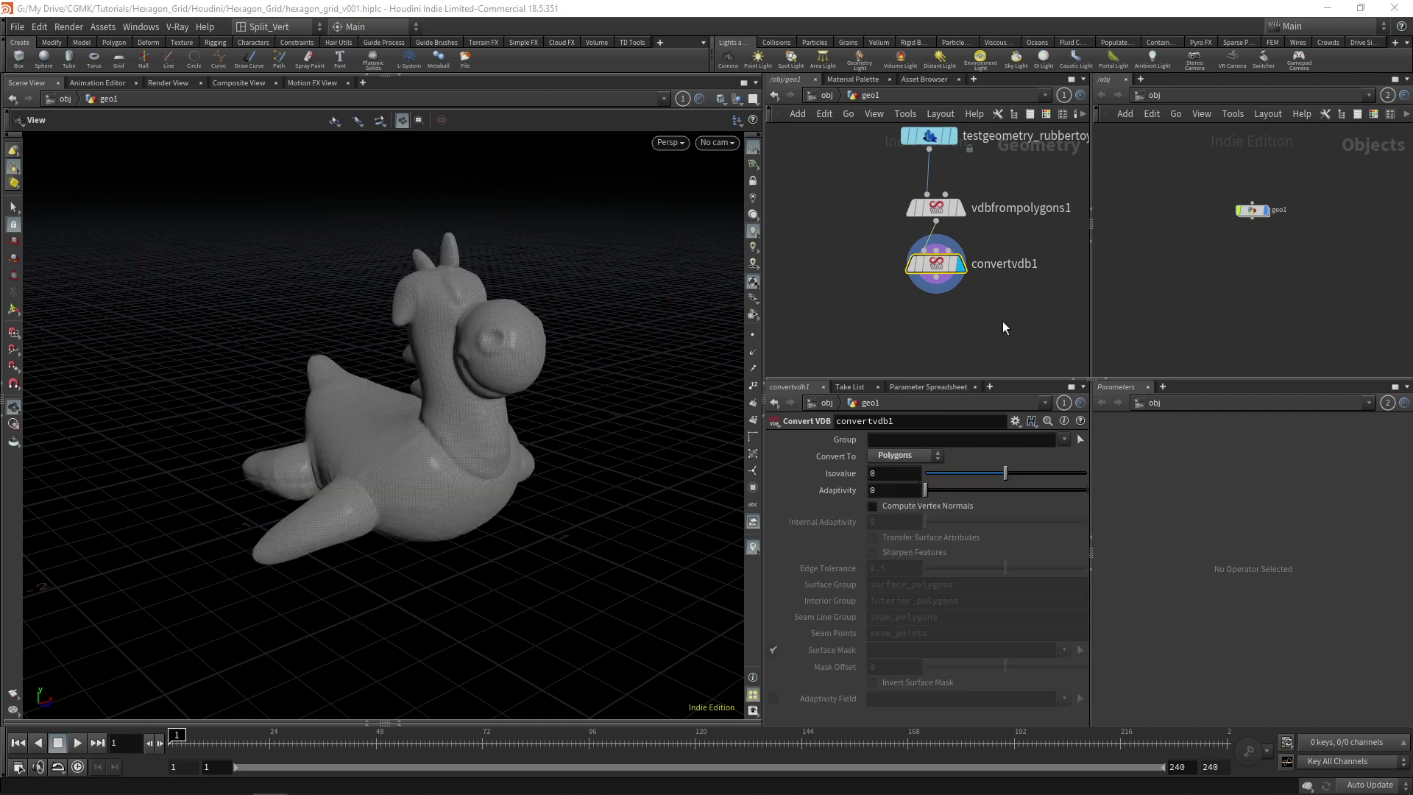
- Add a Remesh node after the Convert VDB node and display its result
middle_click_drag(924, 316, 925, 280)
key("Tab")
type("reme")
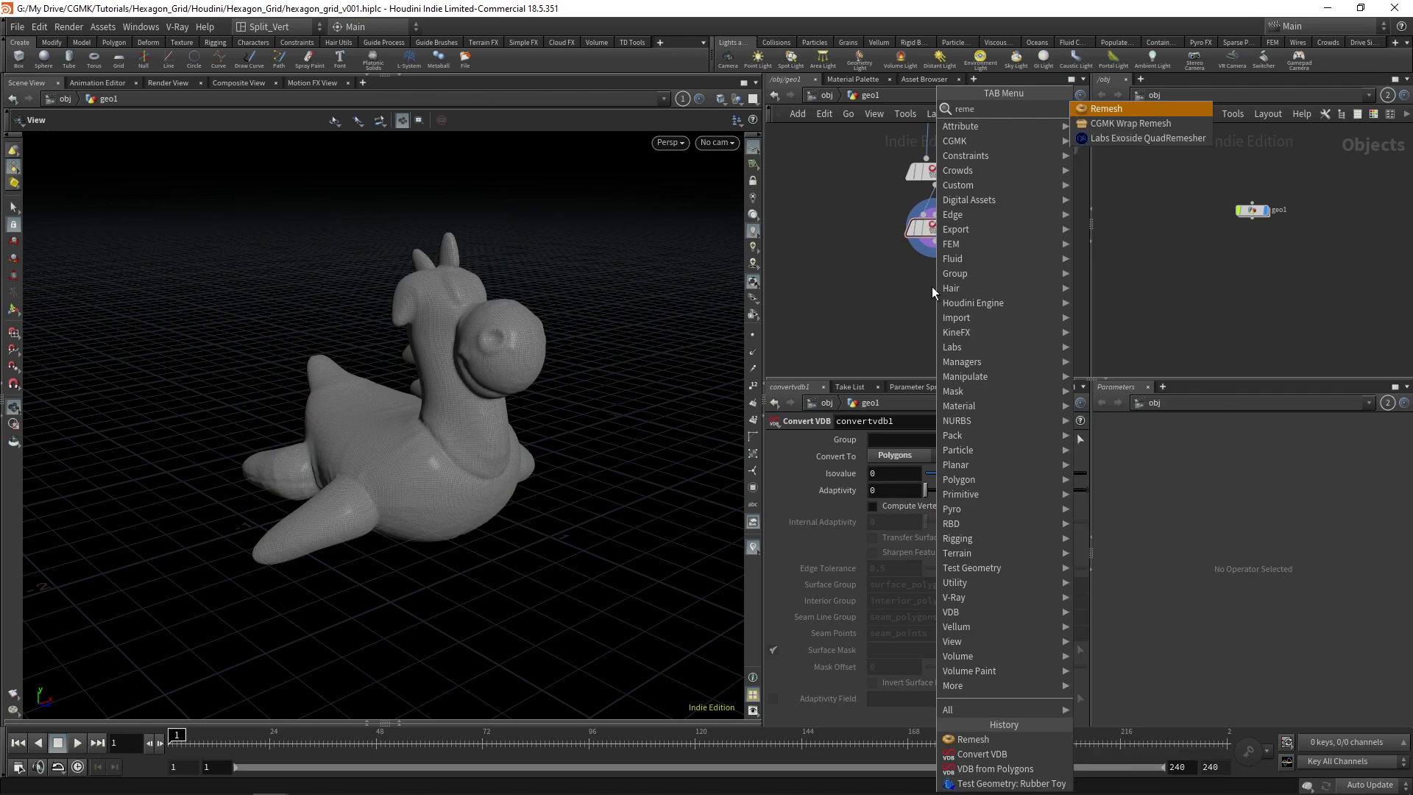
type("sh")
key("Return")
left_click(934, 285)
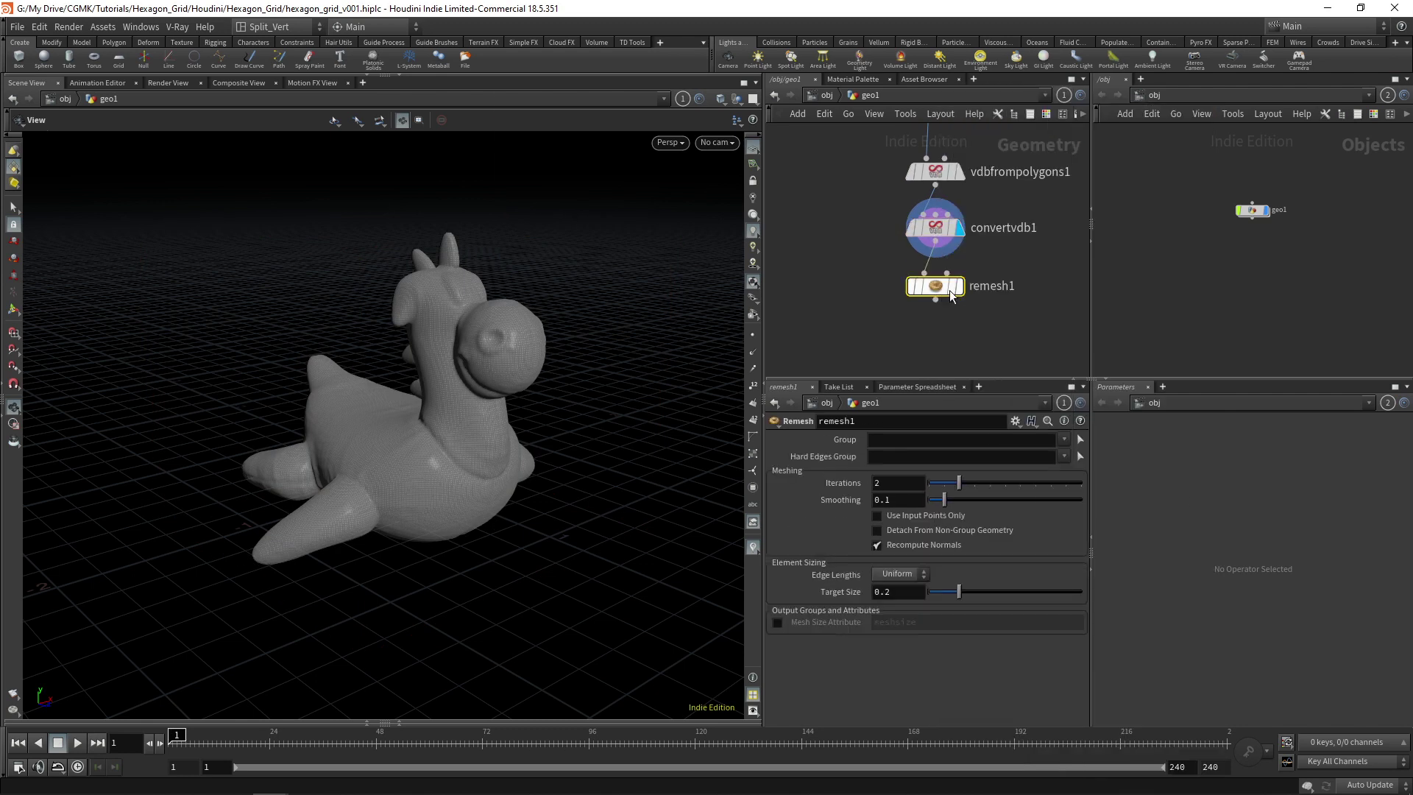
left_click(951, 288)
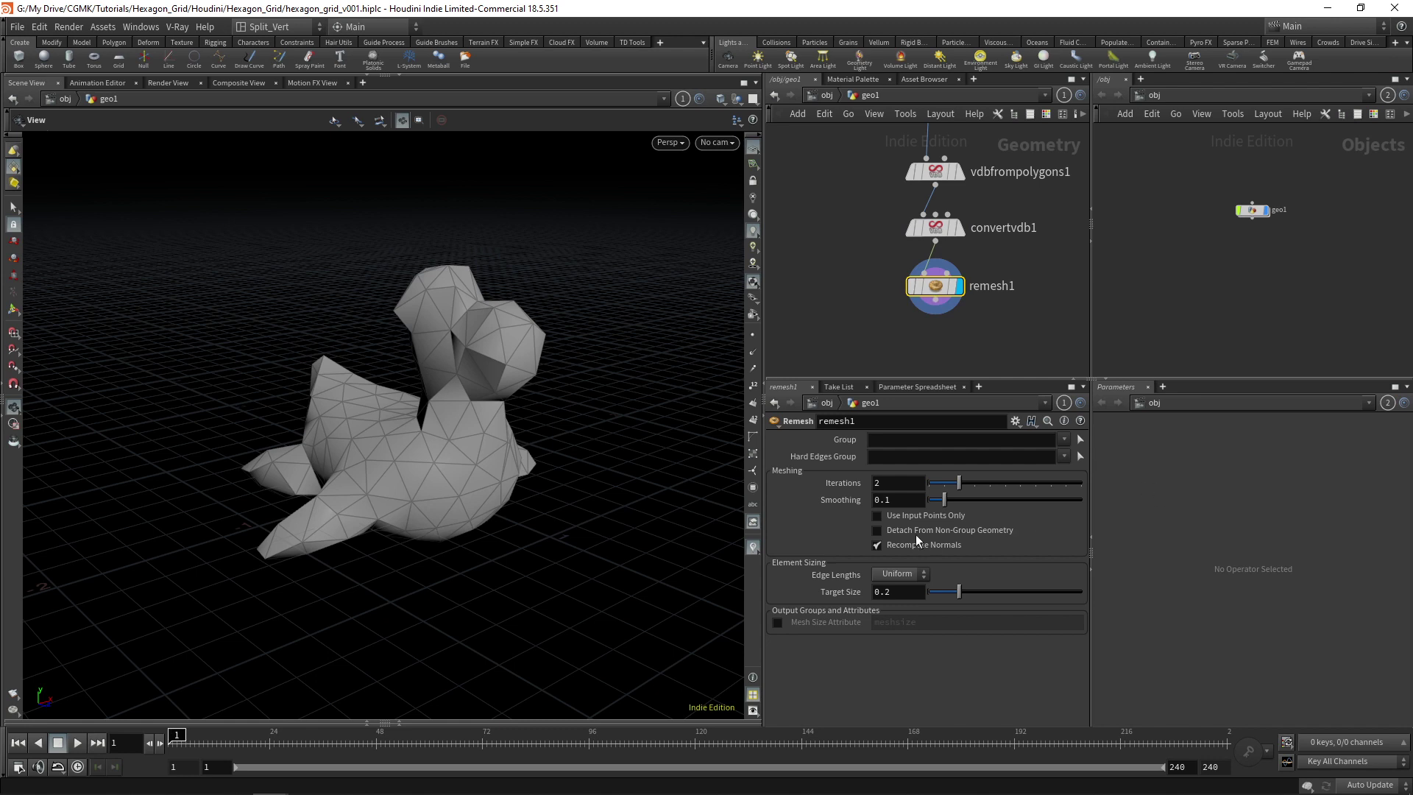
- Set the Remesh node's target size to 0.05
left_click(912, 592)
type("0.05")
key("Return")
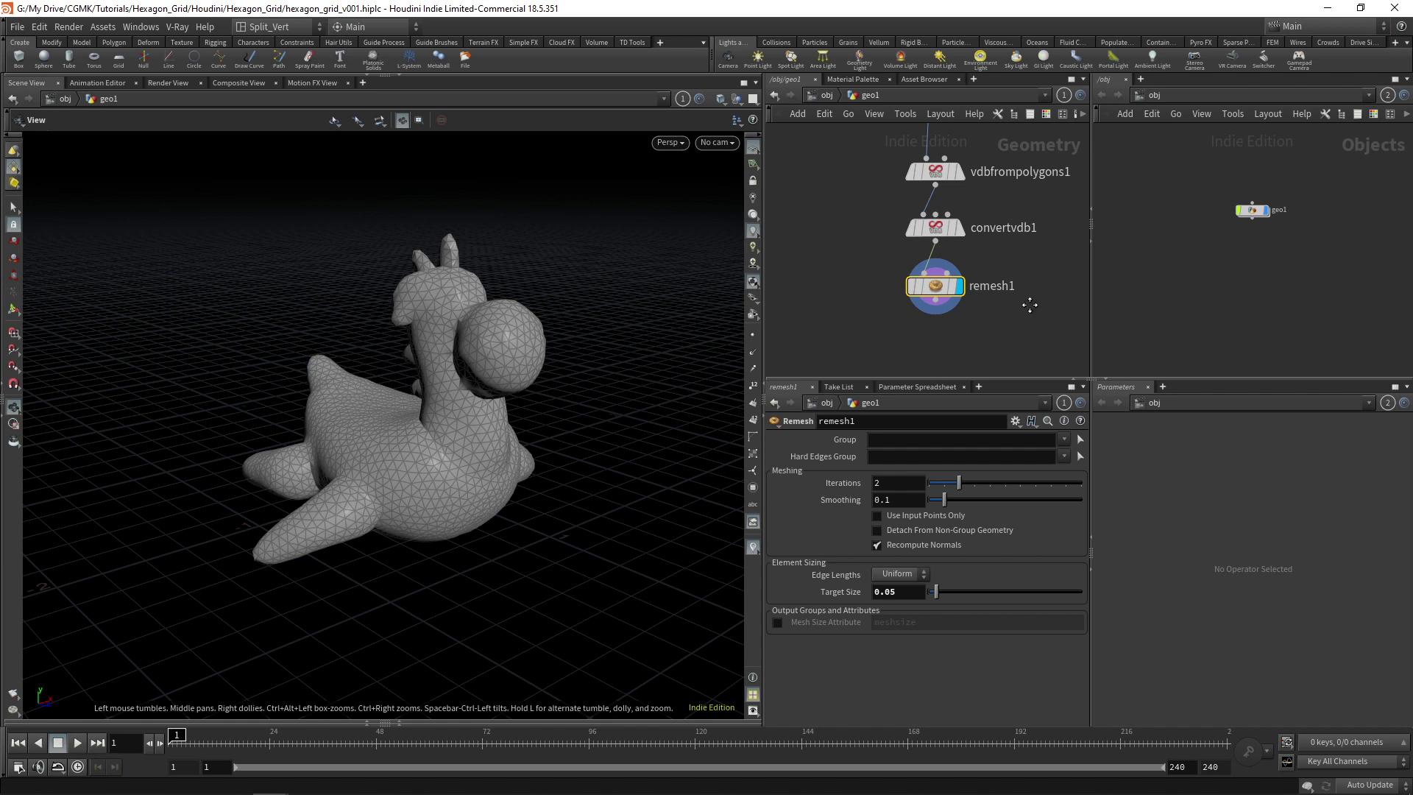
- Add a Subdivide node, wire the Remesh output into its first input, and display it
middle_click_drag(1029, 304, 1012, 254)
middle_click_drag(901, 309, 958, 292)
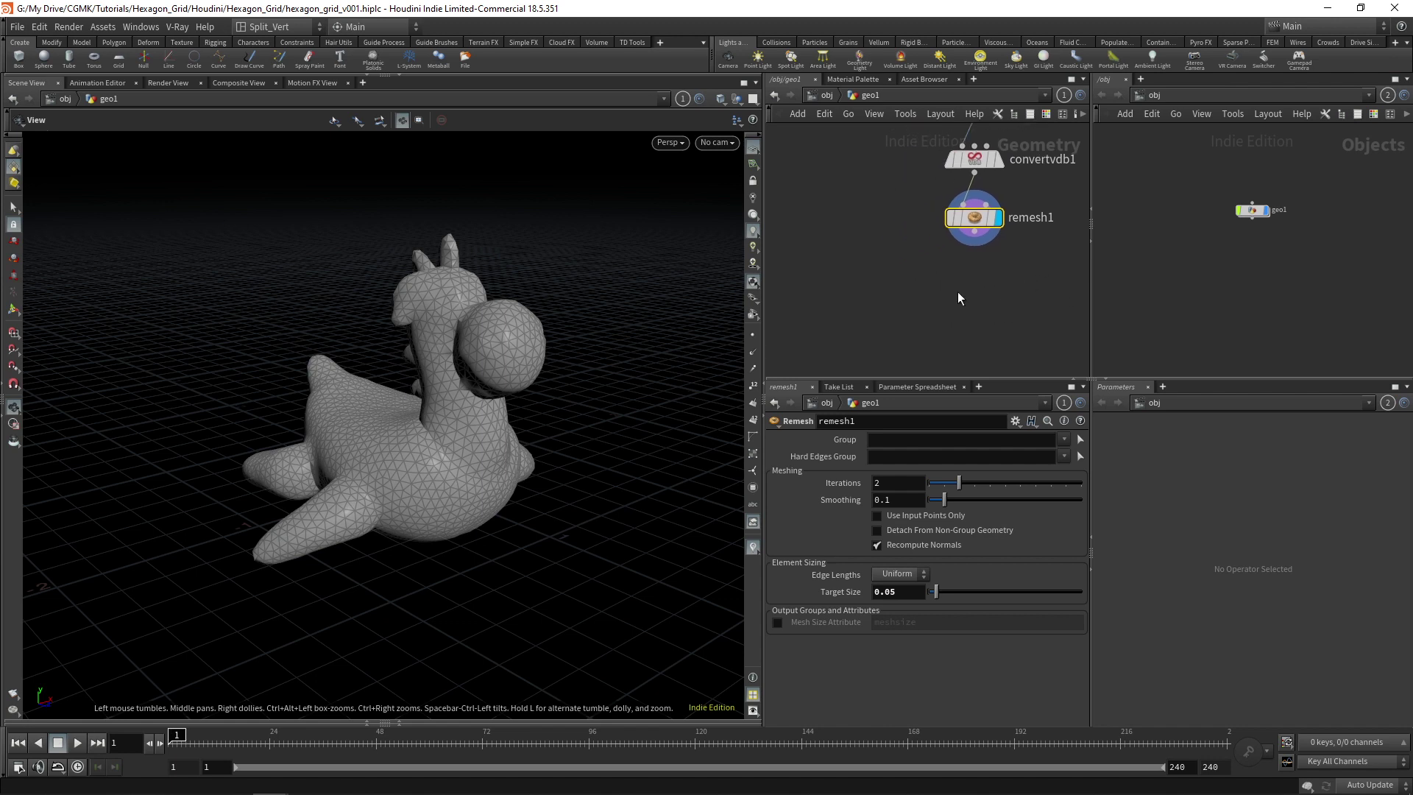
key("Tab")
type("subdiv")
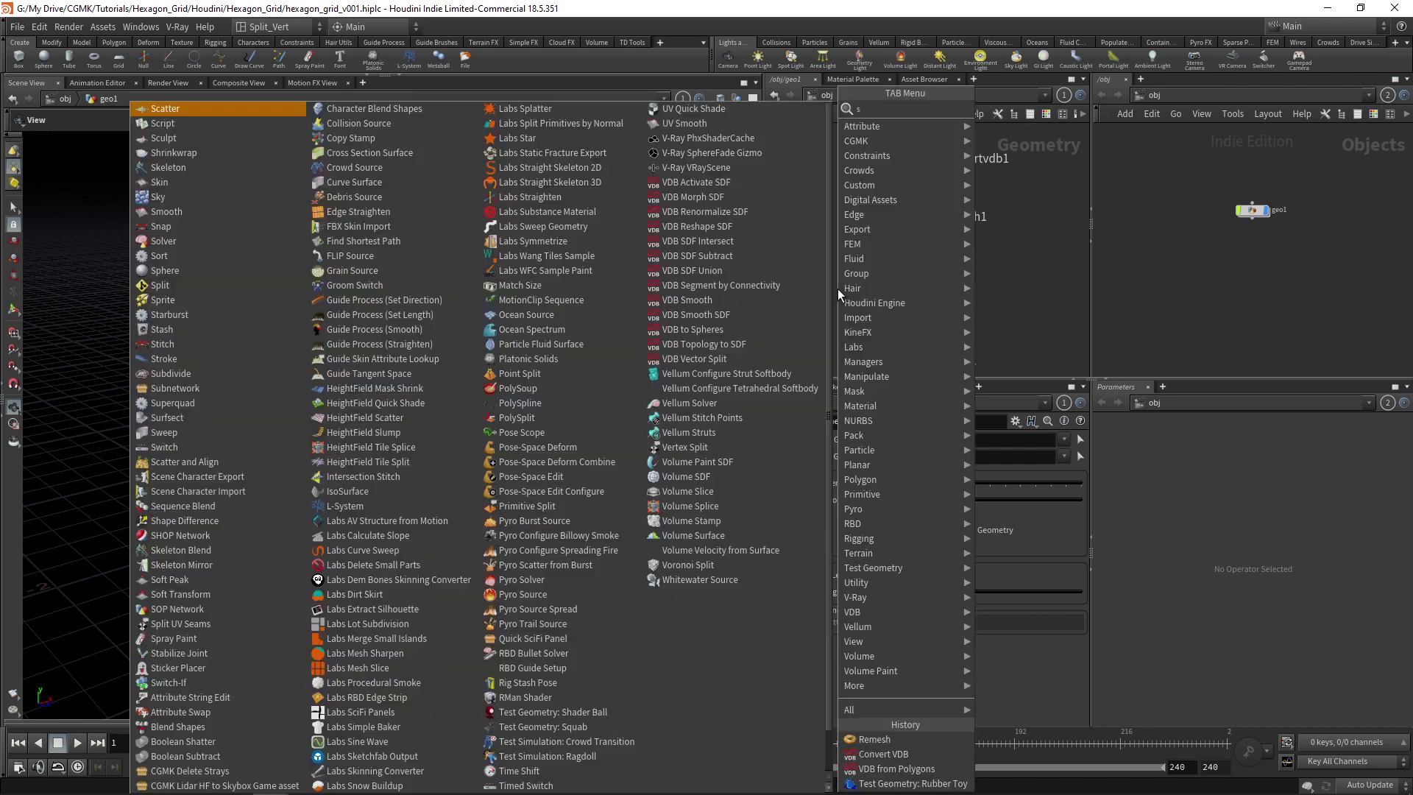
key("Return")
left_click(838, 289)
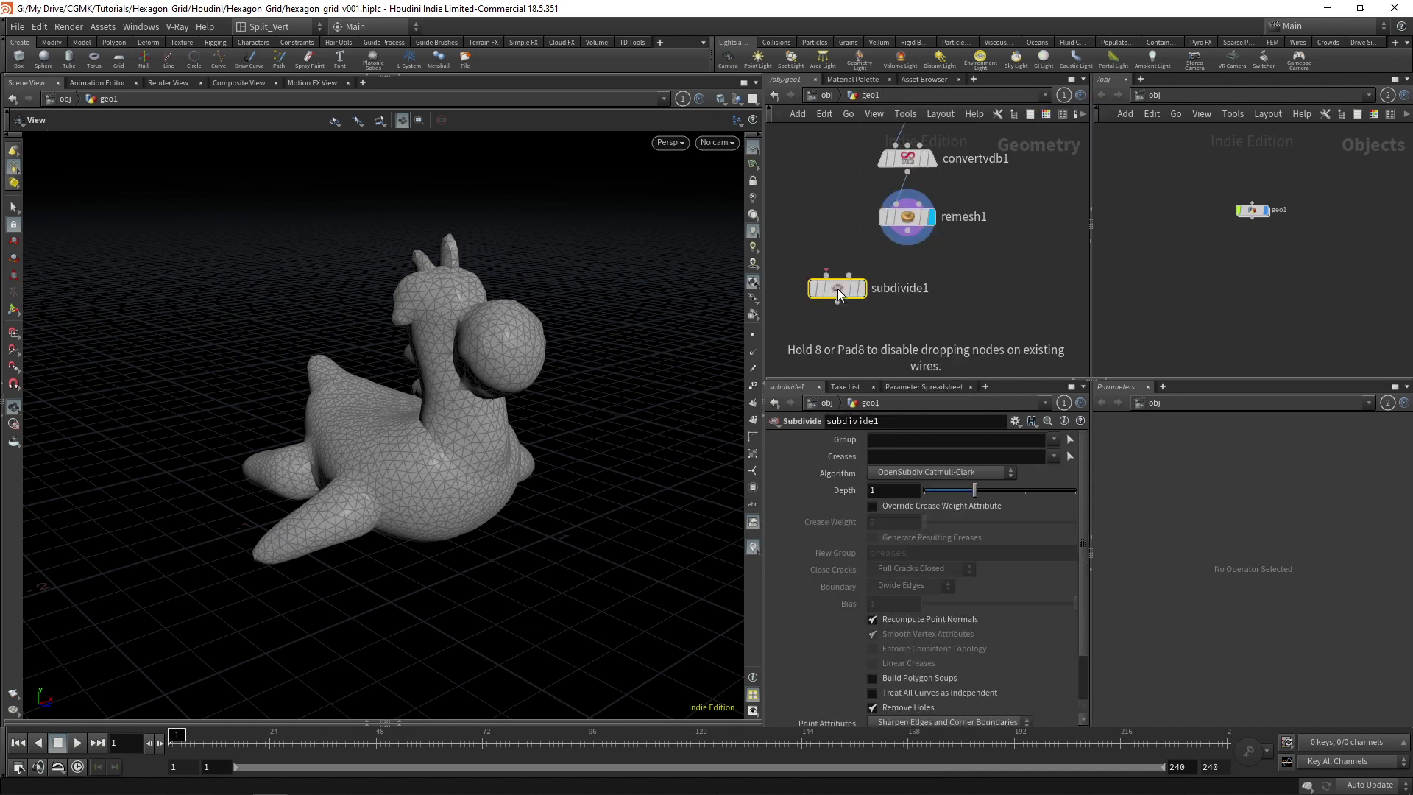
left_click(907, 231)
left_click(827, 275)
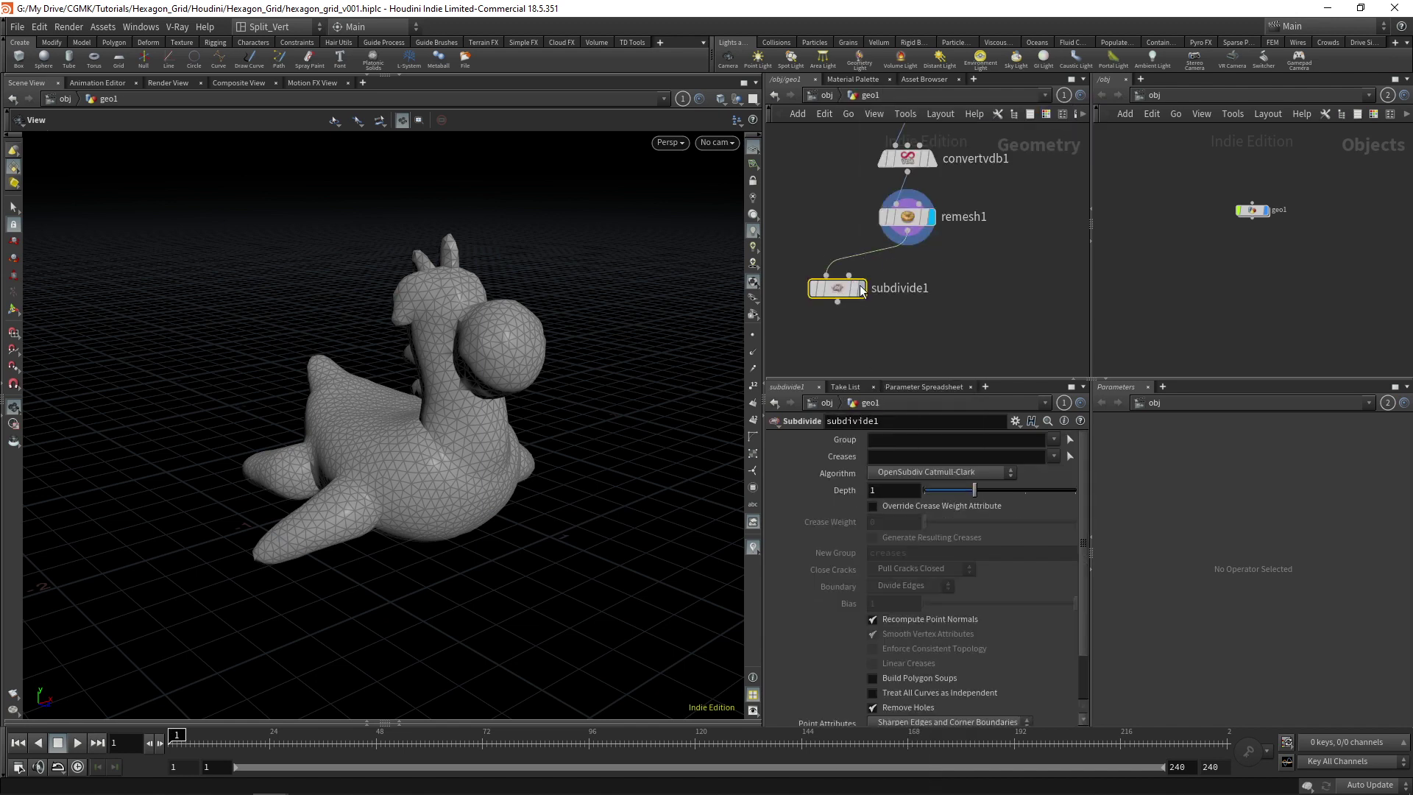
left_click(861, 288)
- Outline neighbouring hexagonal cells on the subdivided mesh in red with the PicPick whiteboard, and close the whiteboard
left_click_drag(505, 404, 442, 474)
right_click_drag(442, 473, 435, 319)
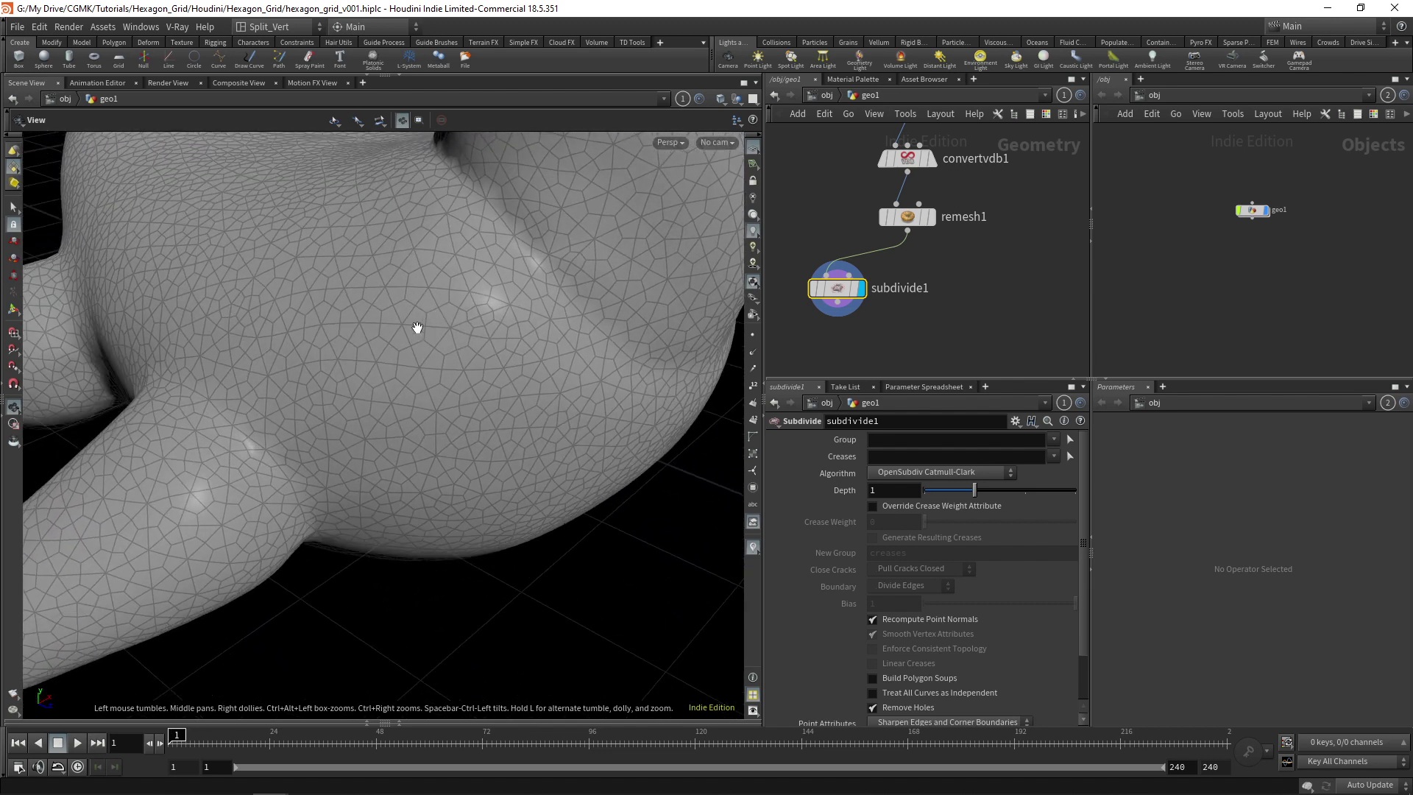
key("ctrl+shift+w")
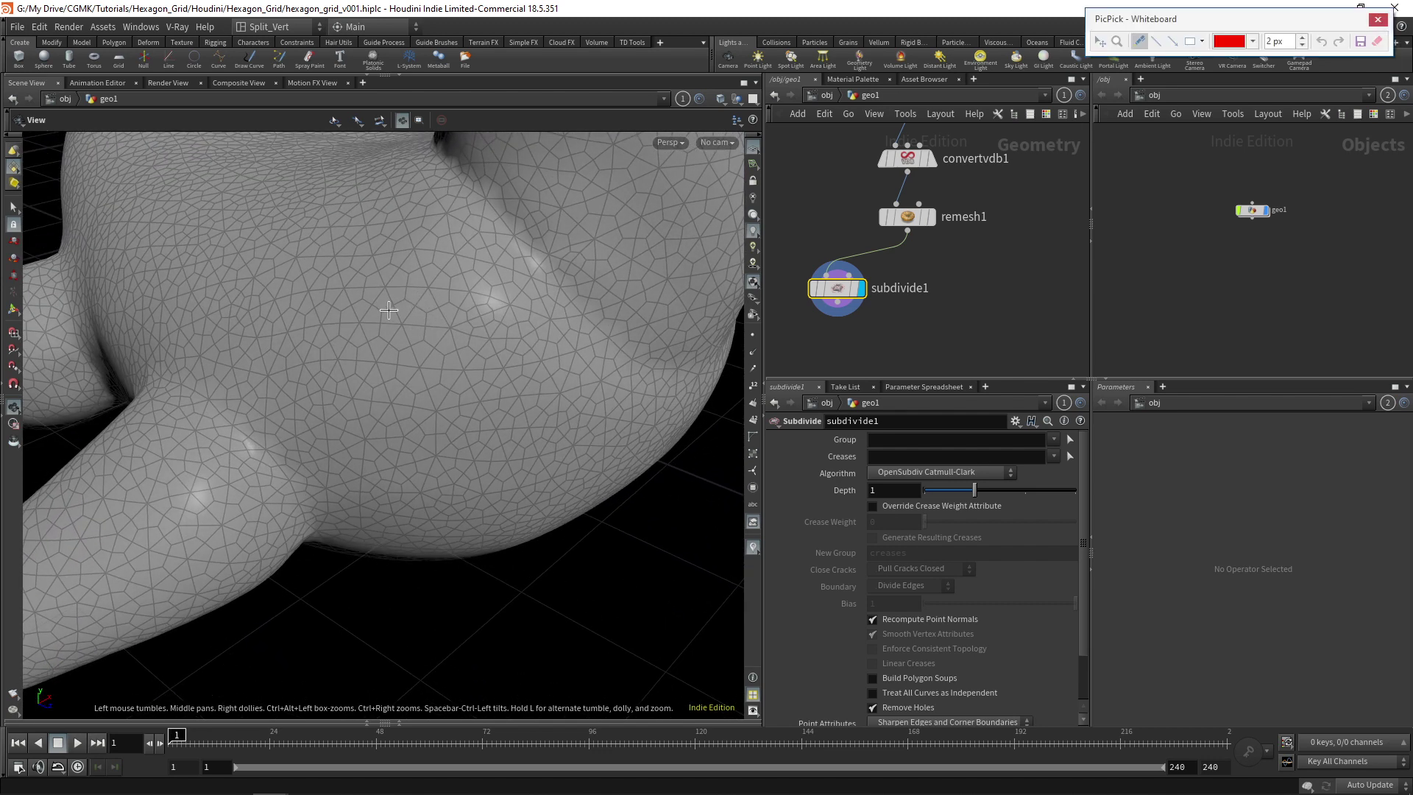
mouse_move(383, 310)
left_mouse_down()
mouse_move(426, 313)
mouse_move(423, 344)
mouse_move(404, 352)
mouse_move(384, 311)
left_mouse_up()
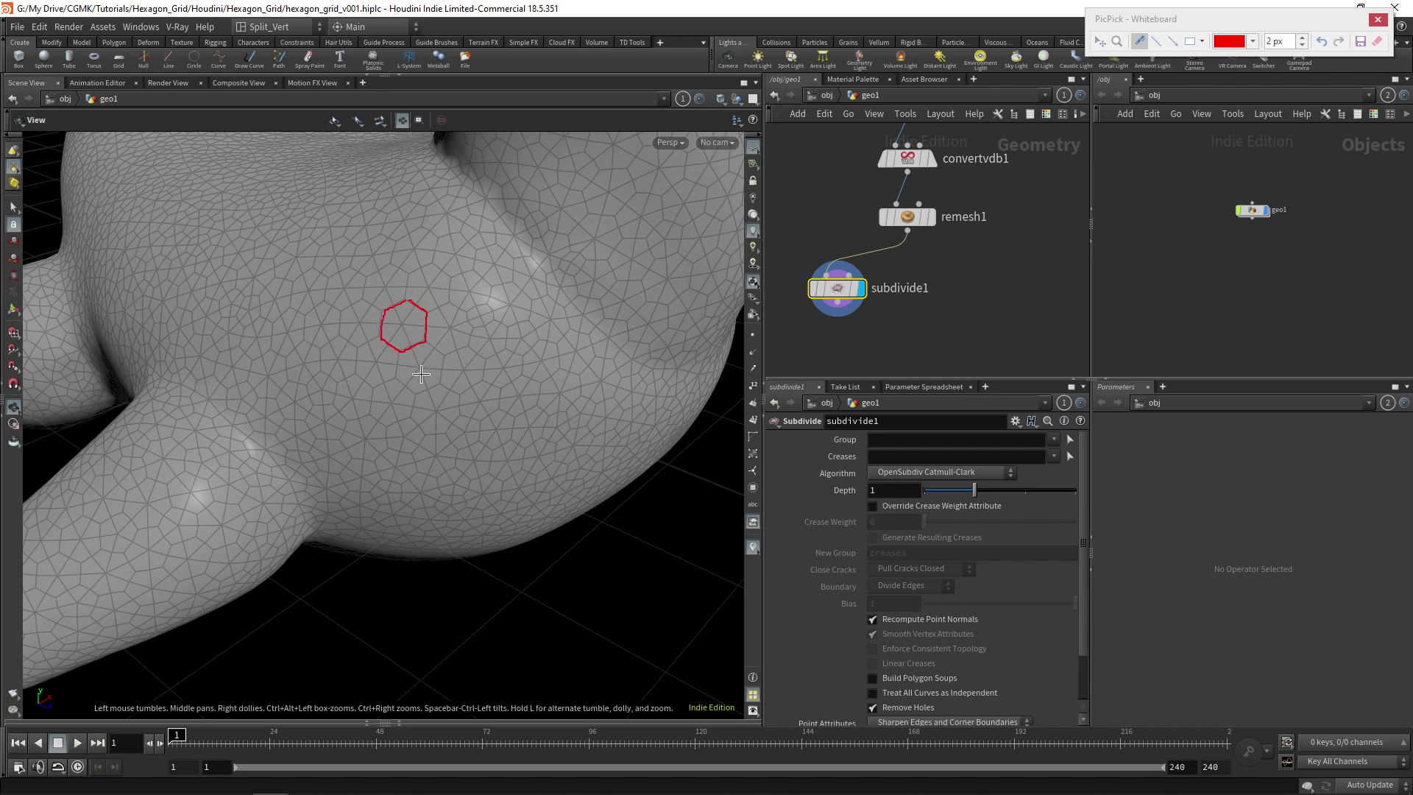
mouse_move(385, 288)
left_mouse_down()
mouse_move(401, 322)
mouse_move(431, 278)
left_mouse_up()
left_click_drag(403, 325, 446, 331)
left_click_drag(426, 290, 469, 296)
key("Escape")
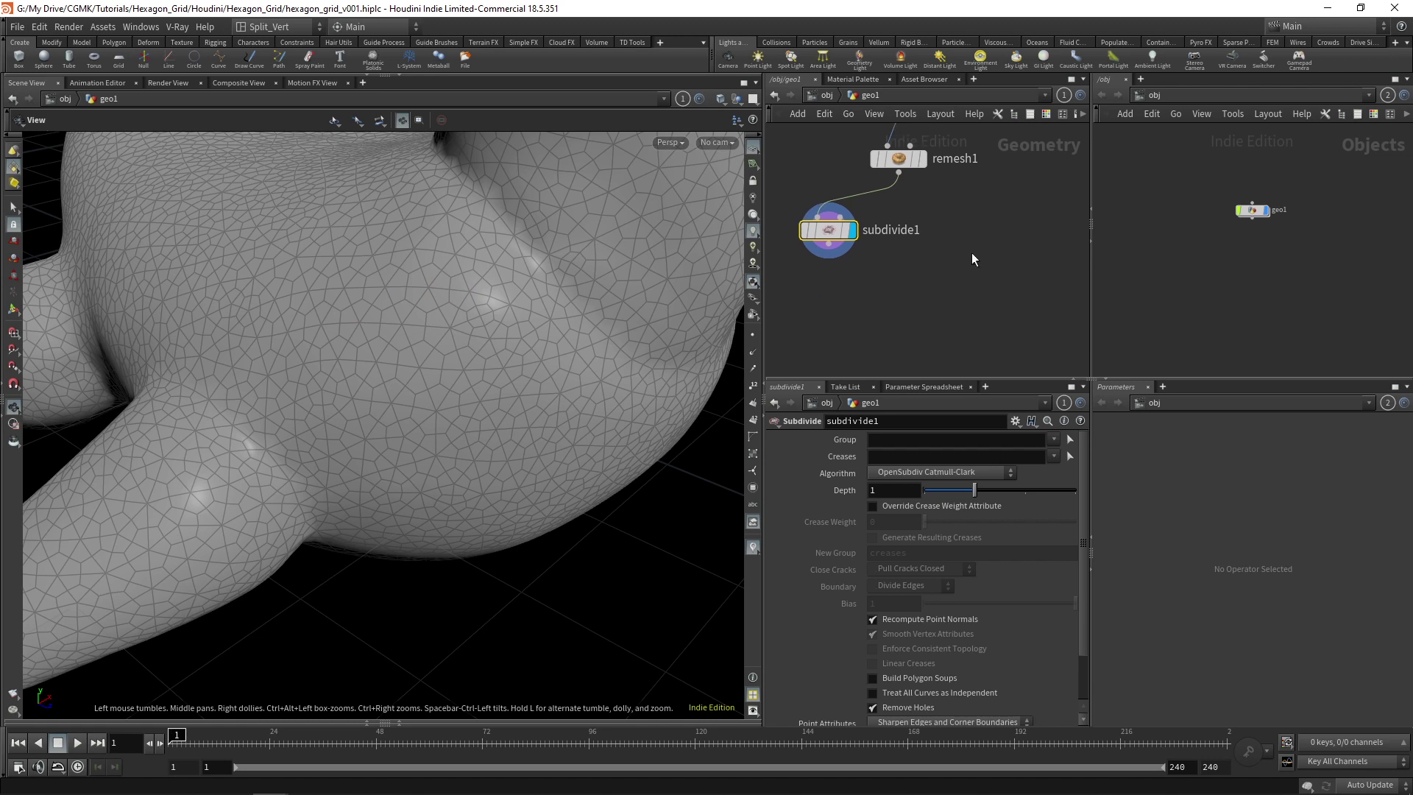
- Add a displayed Point Wrangle with the Subdivide output wired to its first input and the Remesh output to its second
key("Tab")
type("pw")
key("Return")
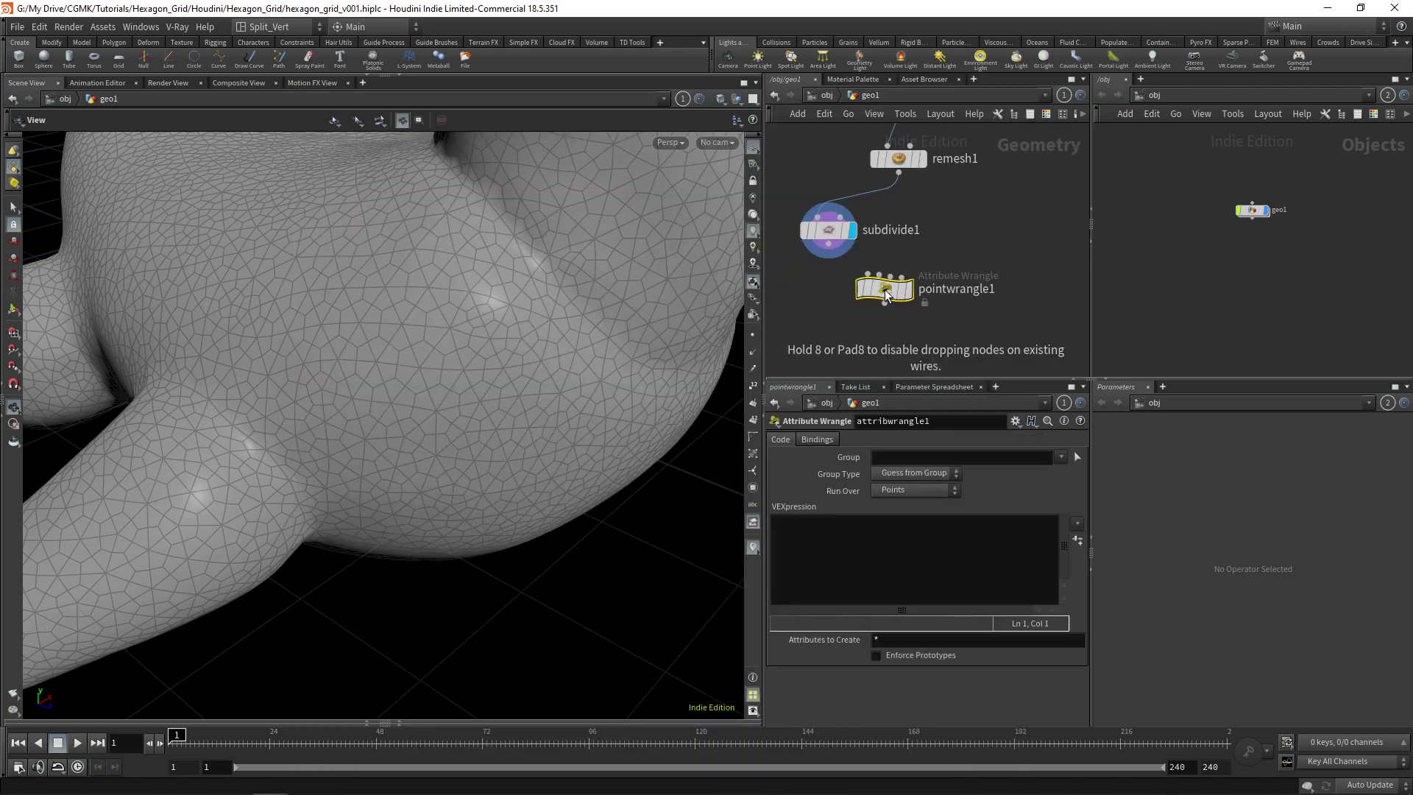
left_click(884, 291)
left_click(829, 246)
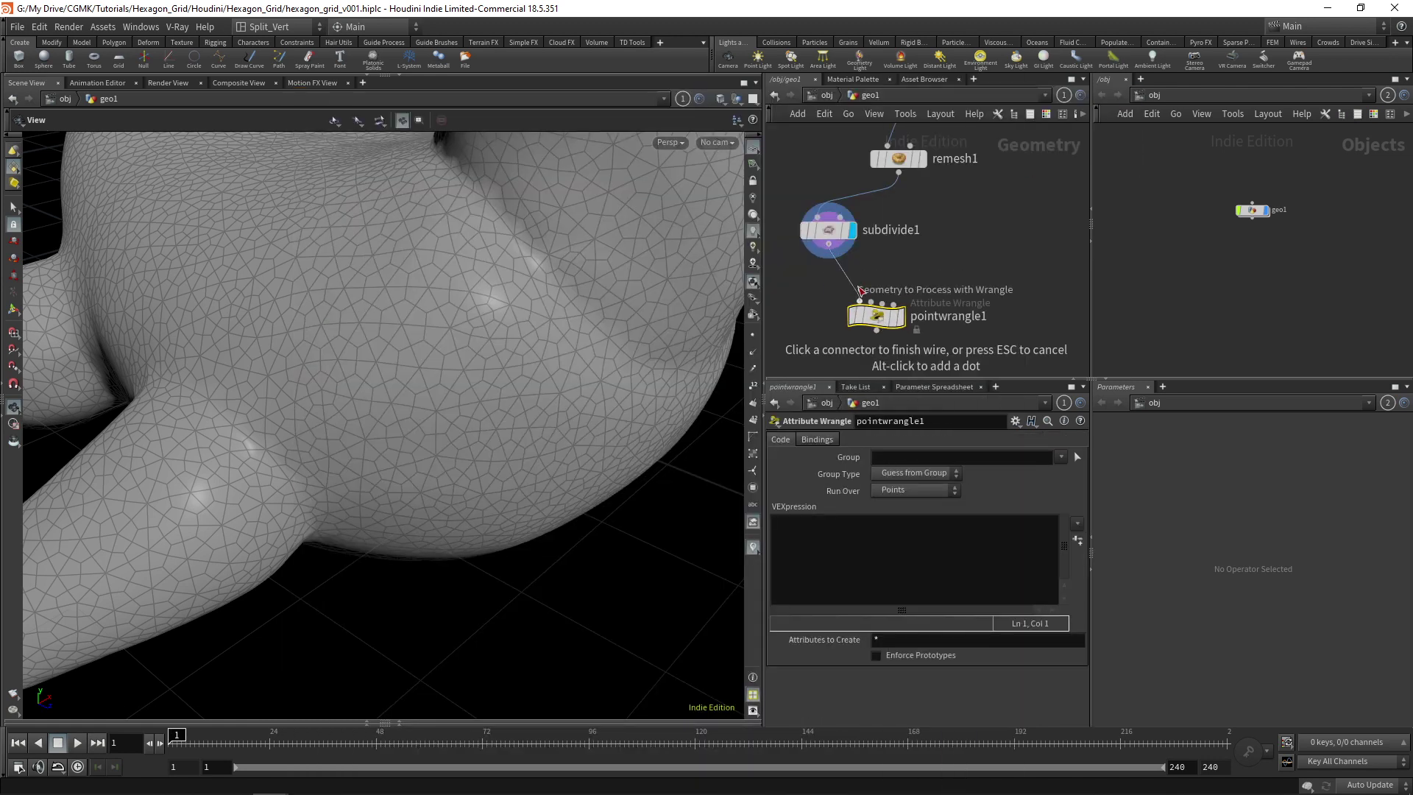
left_click(860, 303)
left_click(898, 172)
left_click(872, 303)
left_click_drag(869, 326, 891, 325)
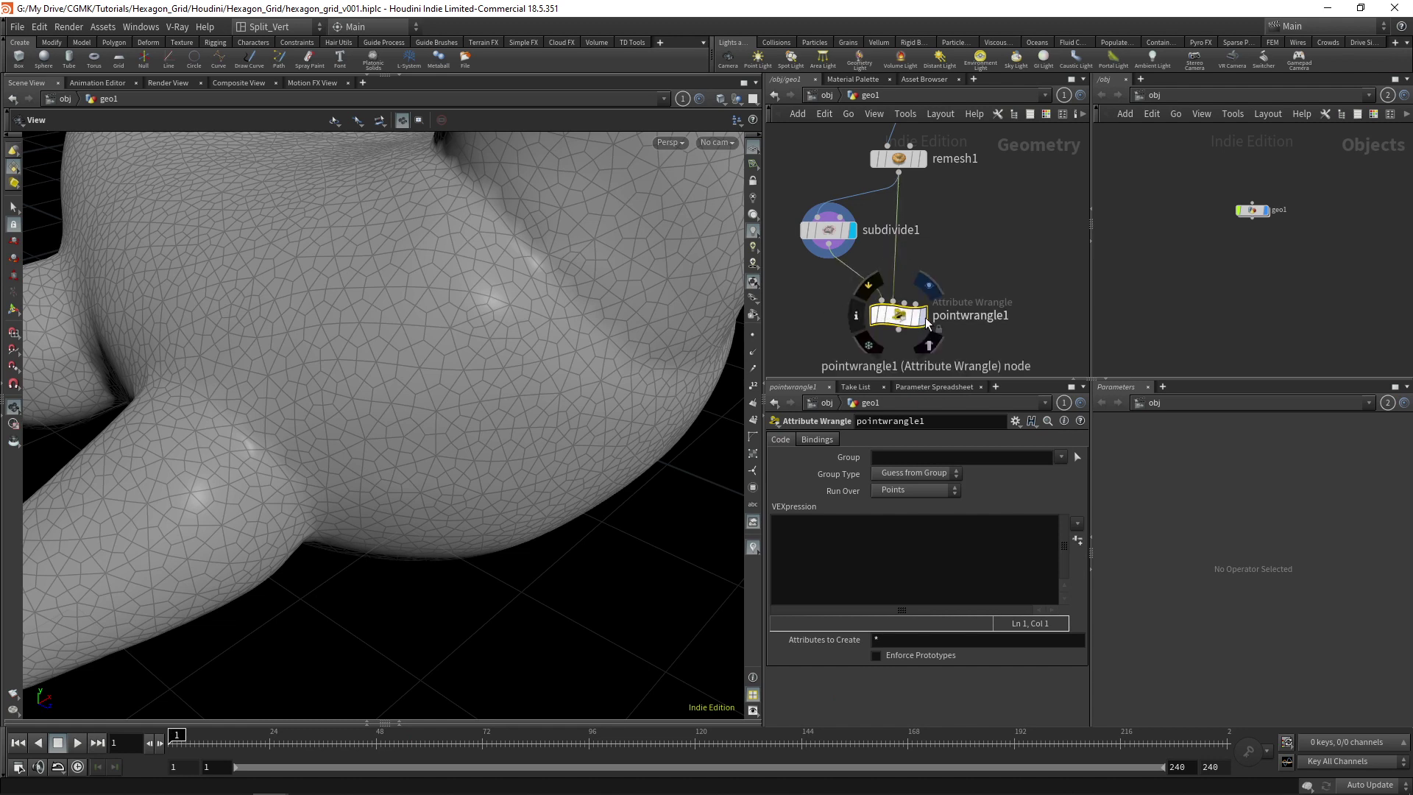
left_click(923, 317)
- In the point wrangle, write float max_dist = chf("max_dist"); and generate its Max Dist parameter
left_click(813, 537)
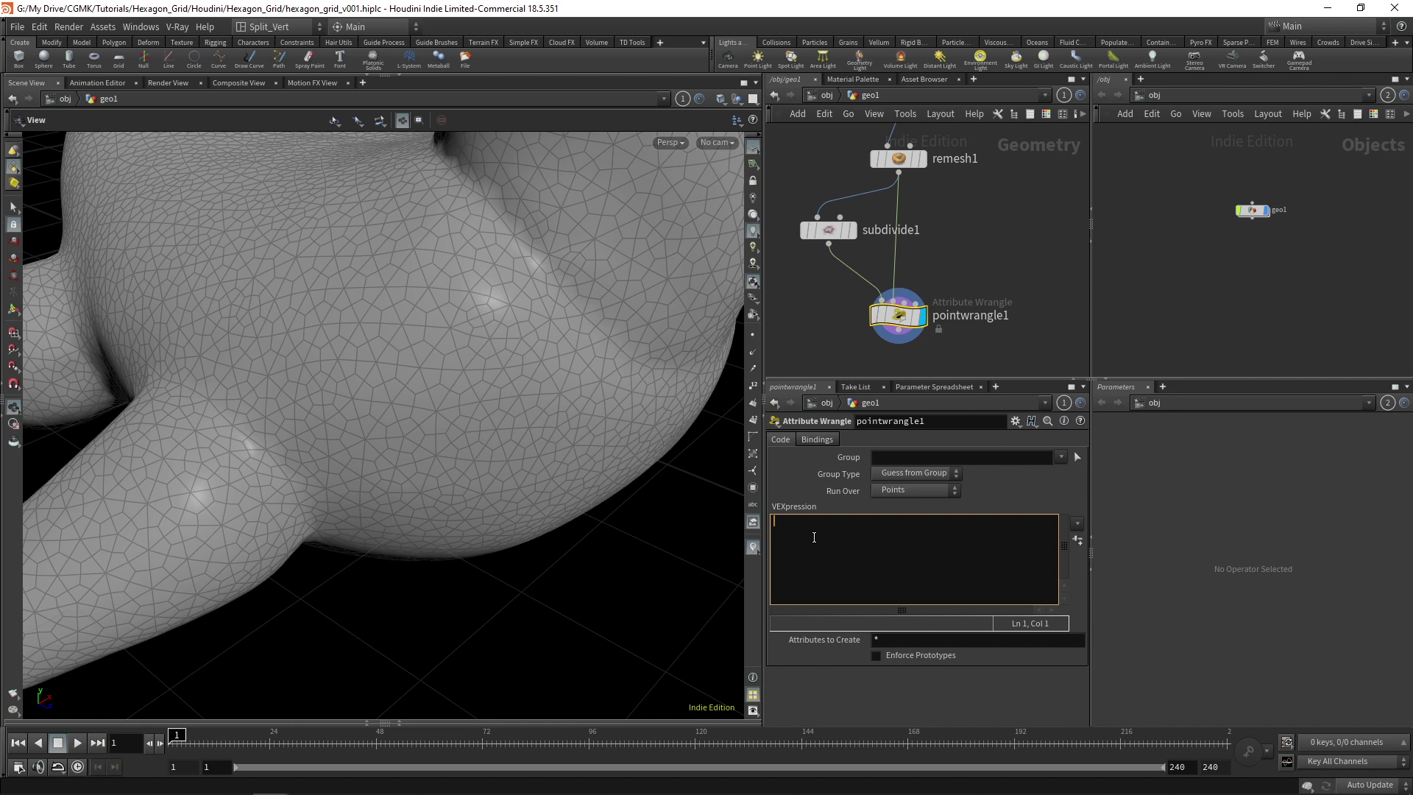
left_click(898, 159)
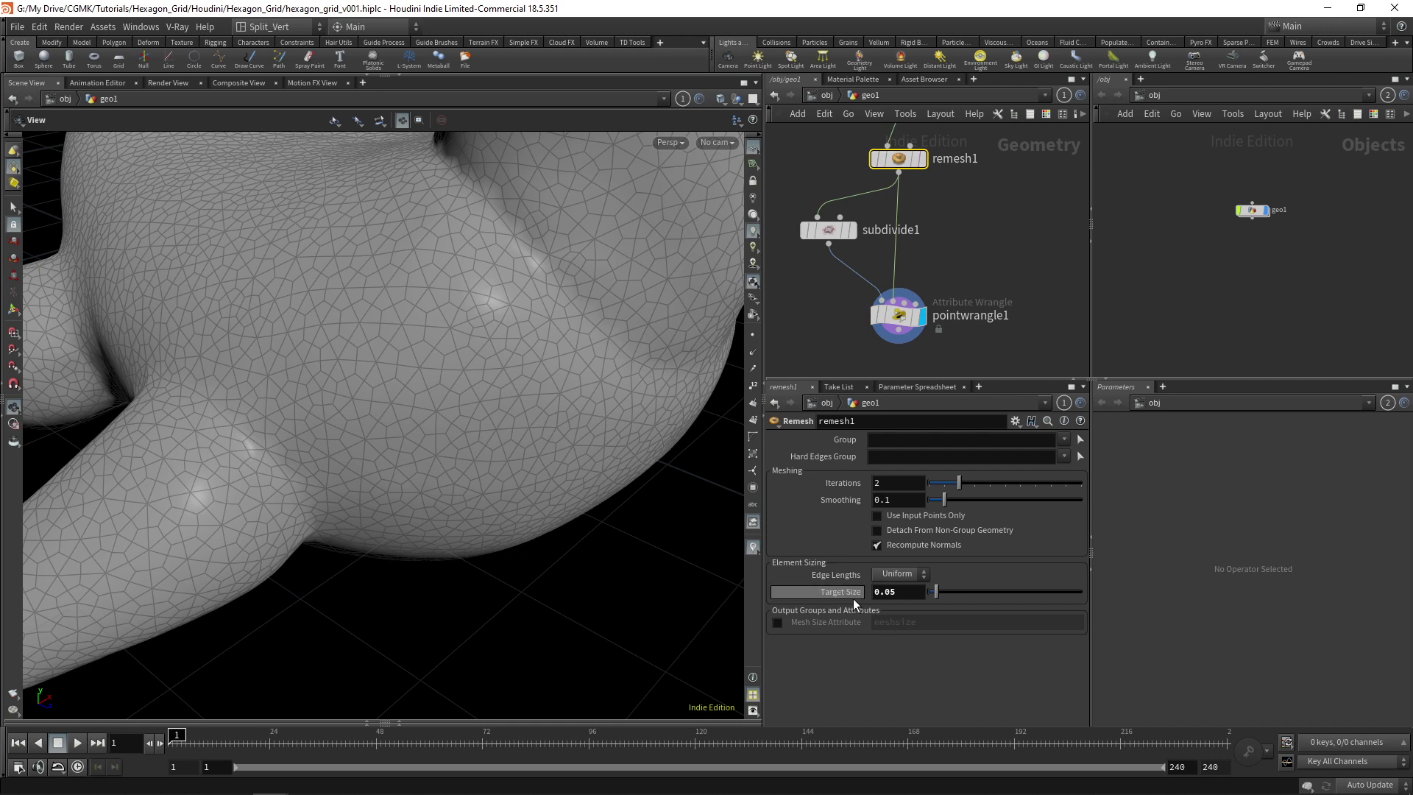
left_click(898, 315)
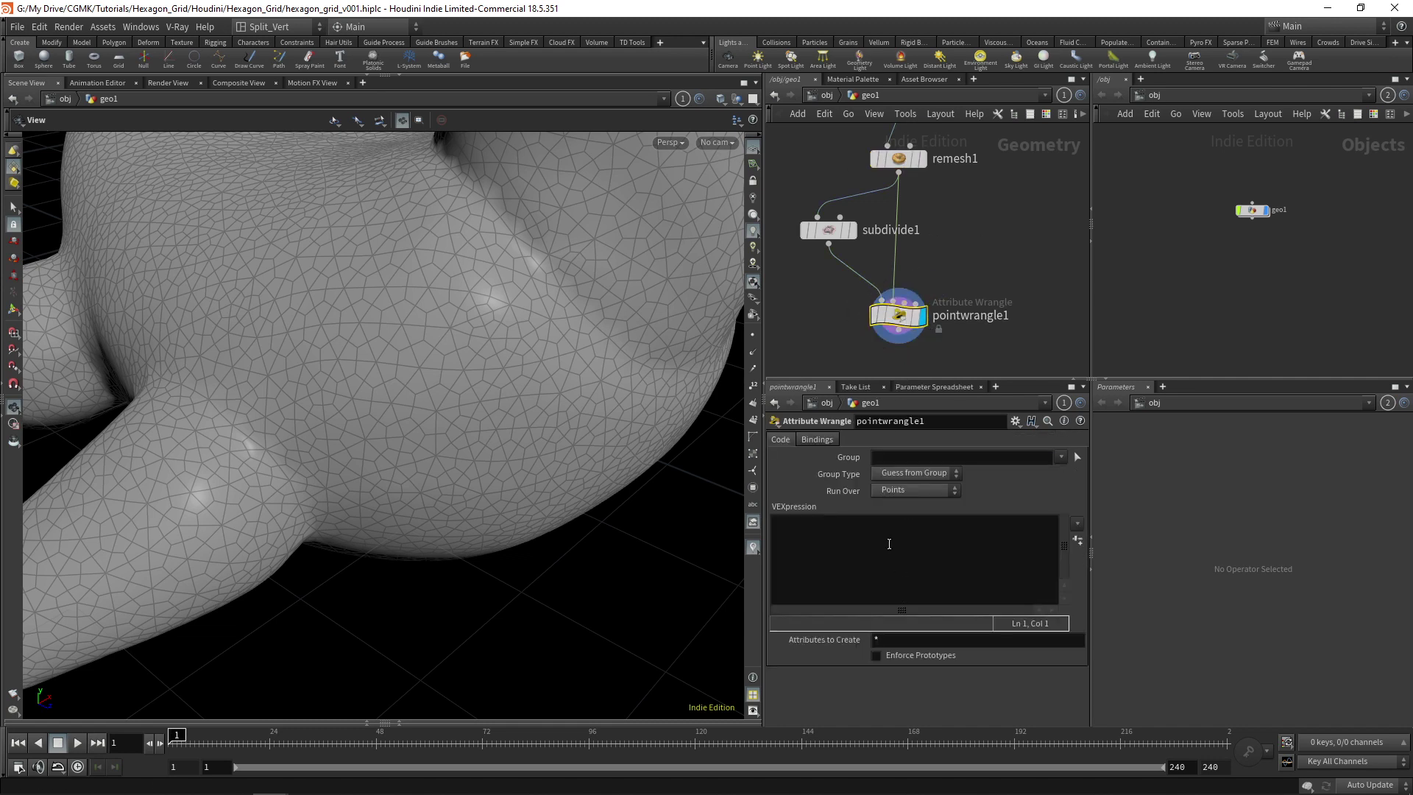
left_click(885, 530)
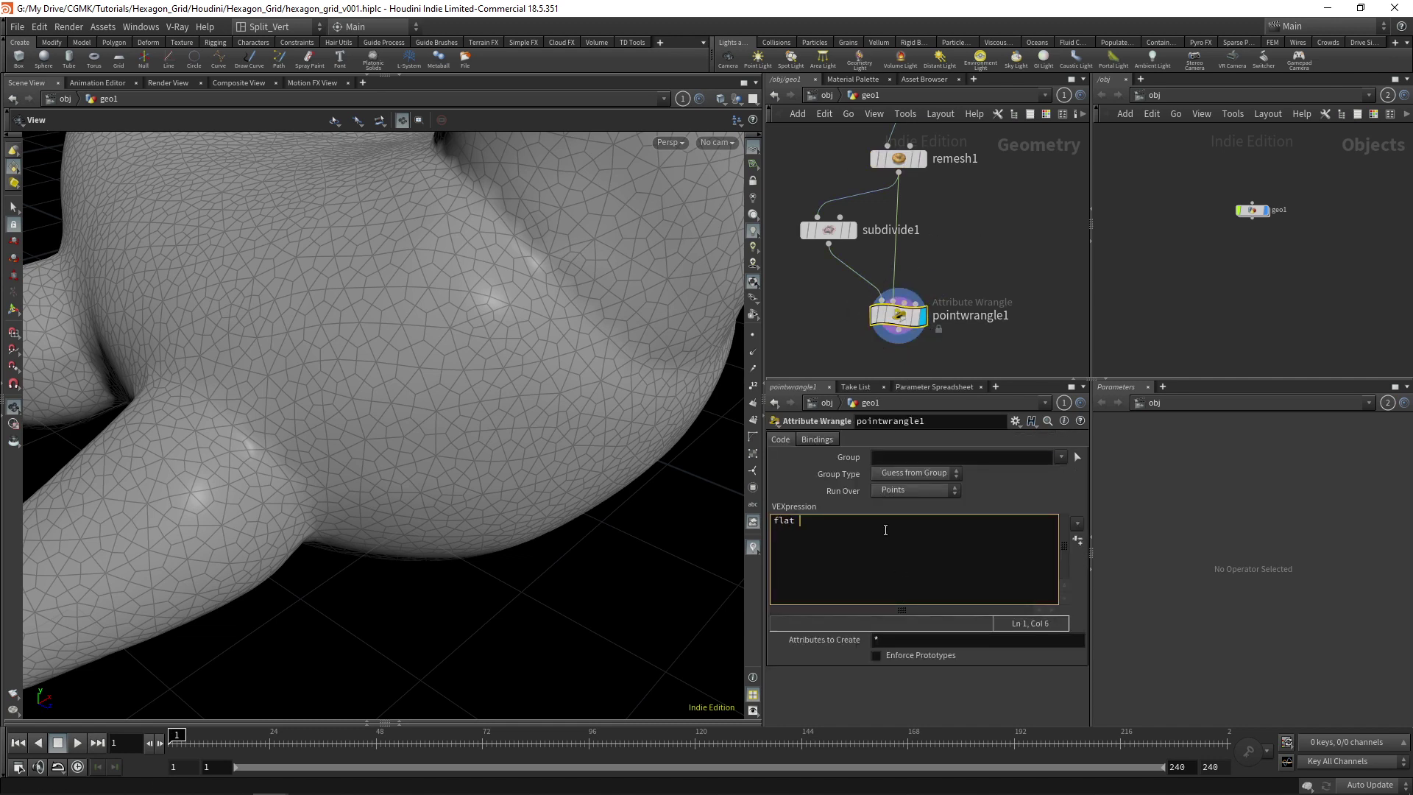
type("fla")
key("BackSpace")
type("oat ")
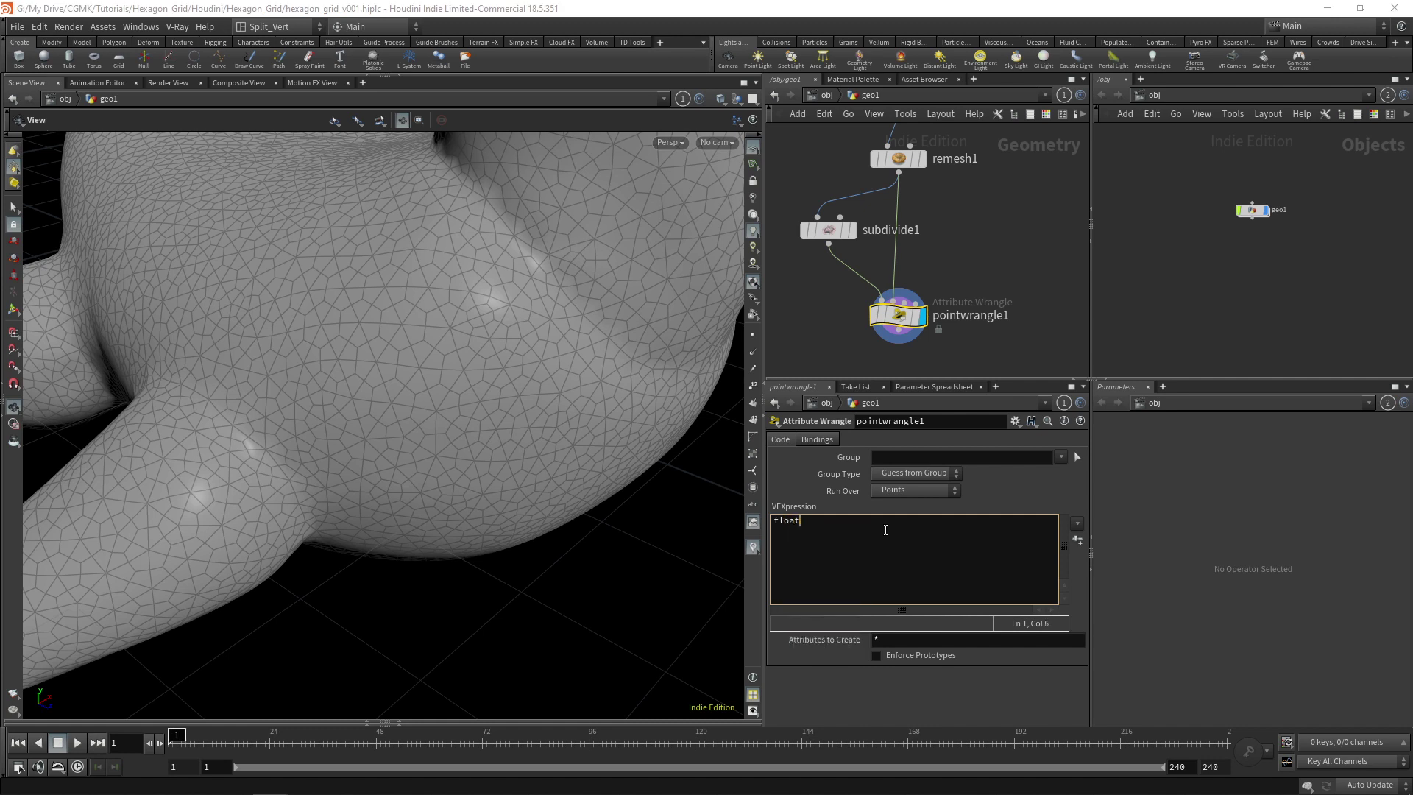
type("max_ds")
type("st = chf(\"max_dist\");")
key("Return")
left_click(1077, 539)
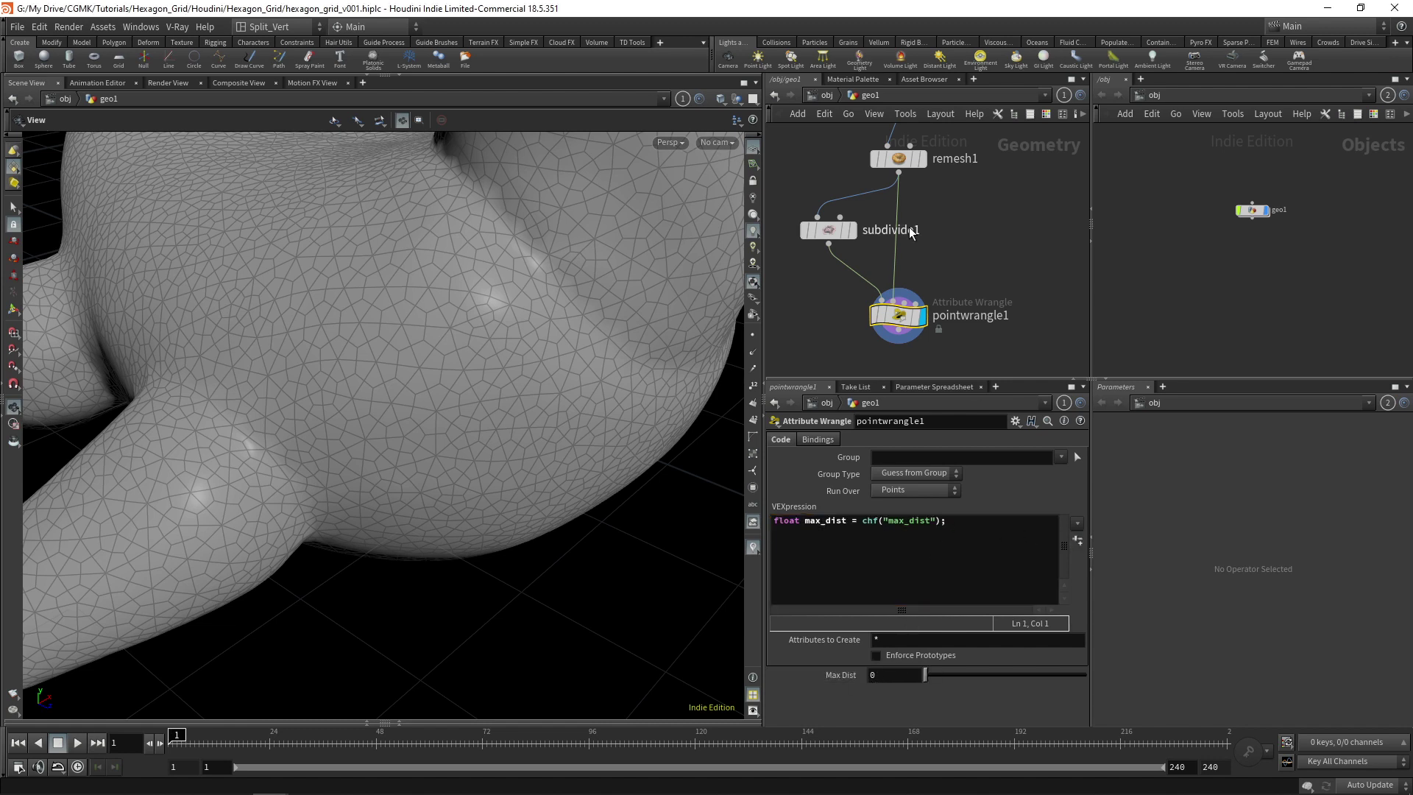
- Link the wrangle's Max Dist to the Remesh target size by relative reference, divided by 5: ch("../remesh1/targetsize")/5
left_click(899, 158)
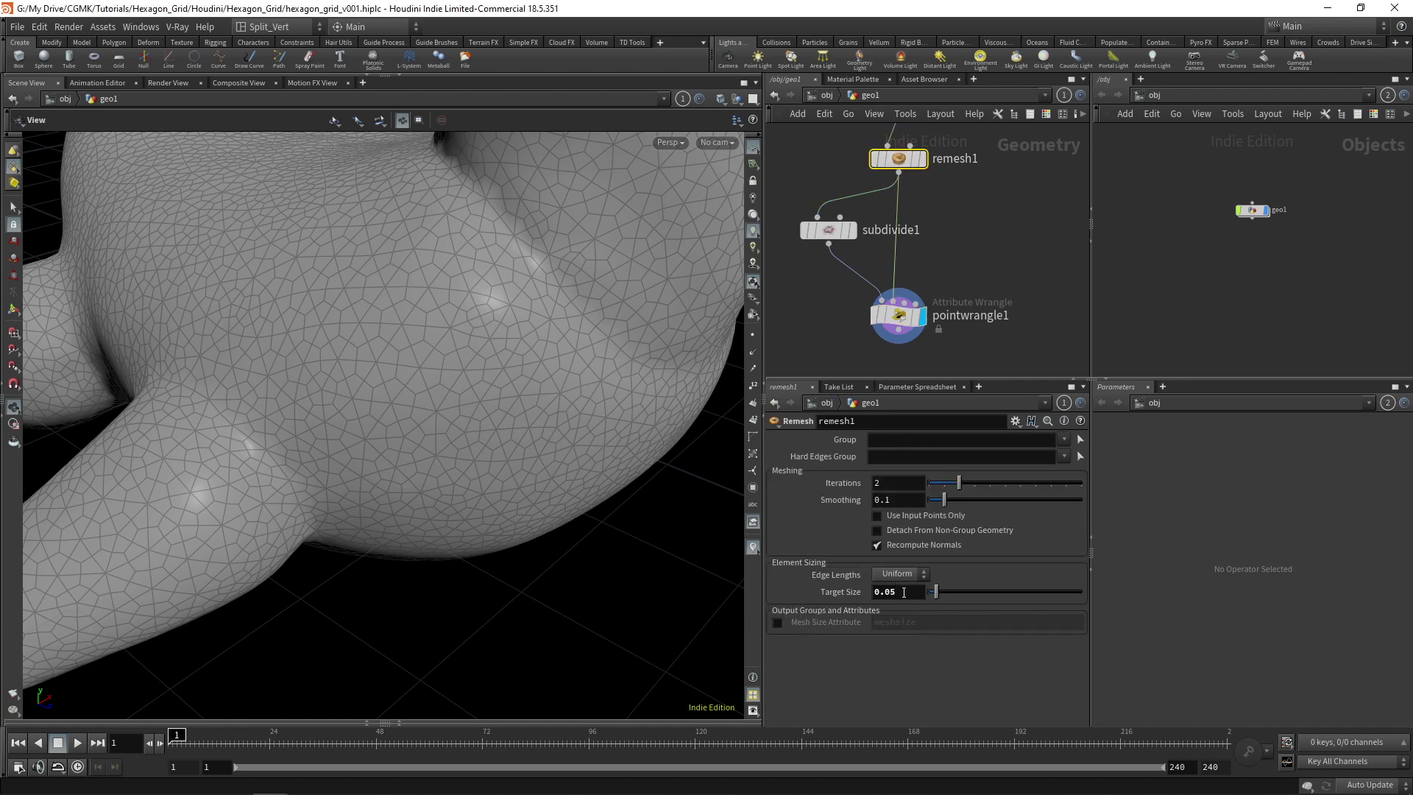
right_click(902, 593)
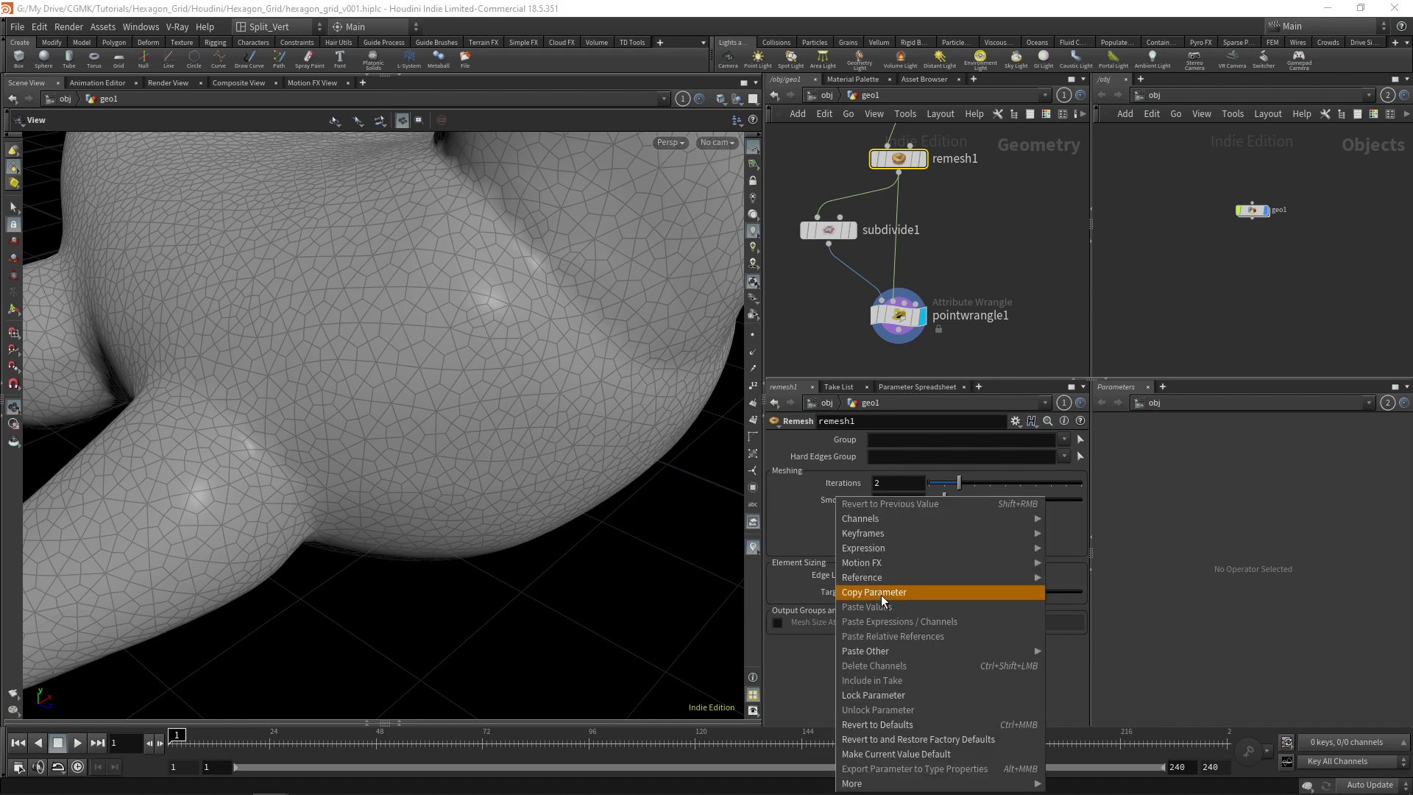
left_click(883, 592)
left_click(898, 315)
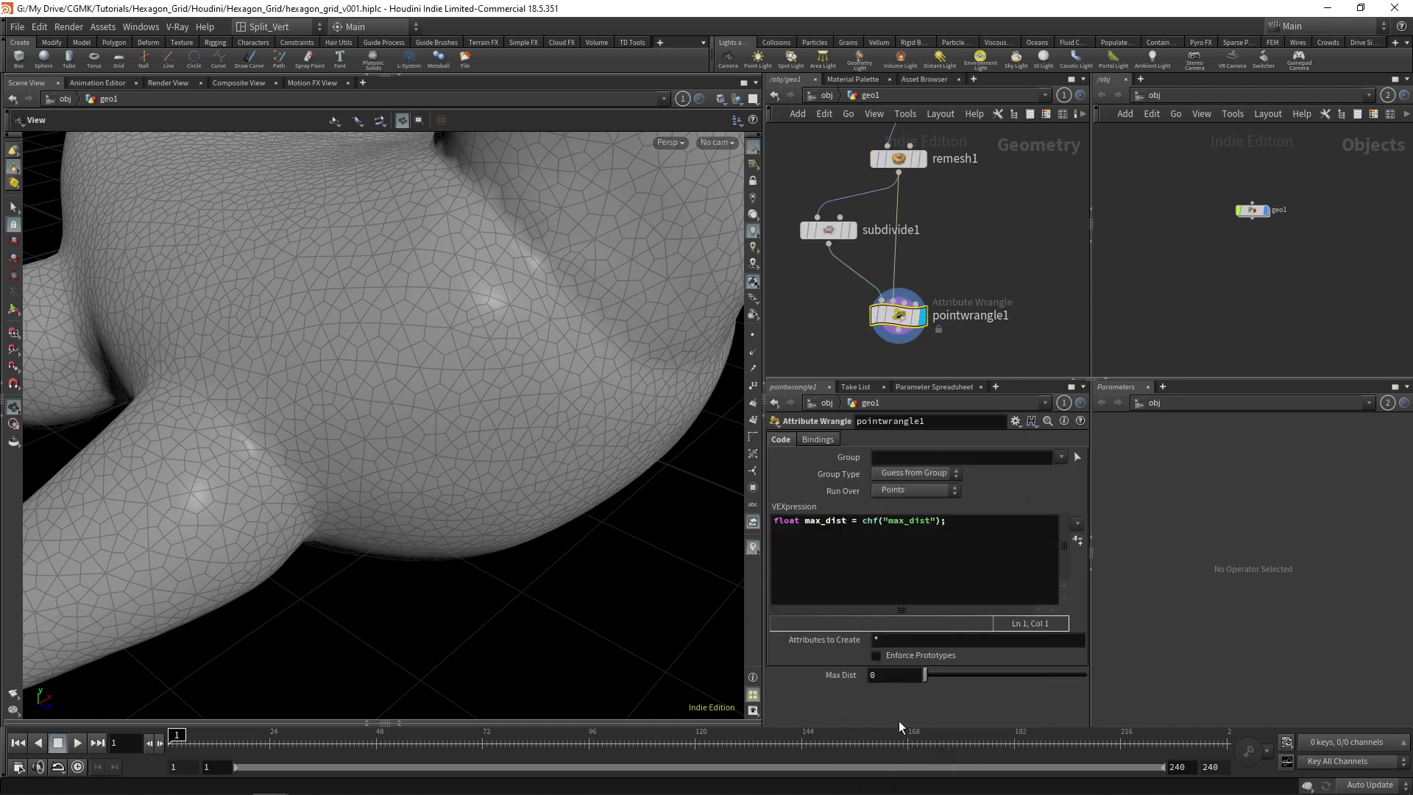
right_click(845, 675)
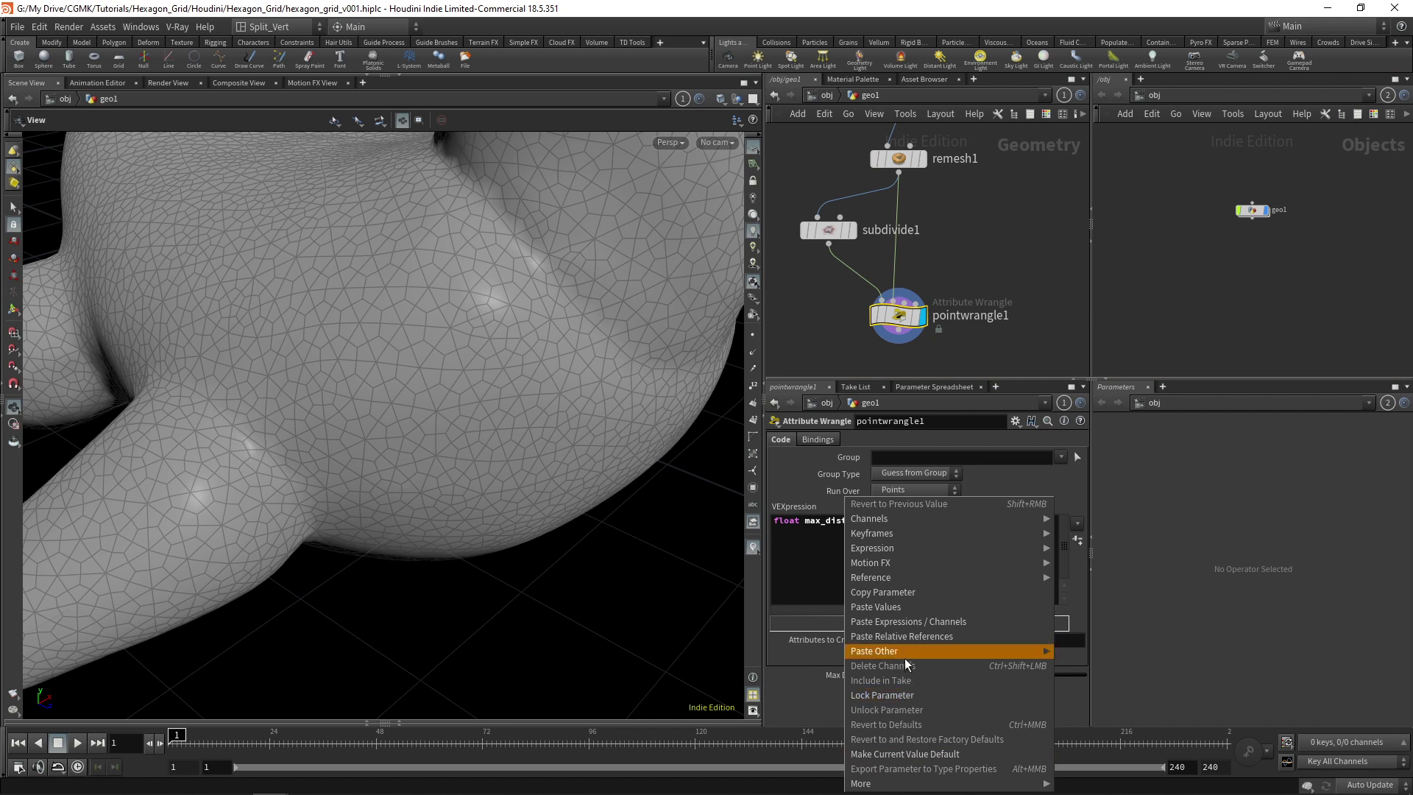
left_click(908, 637)
left_click(1024, 675)
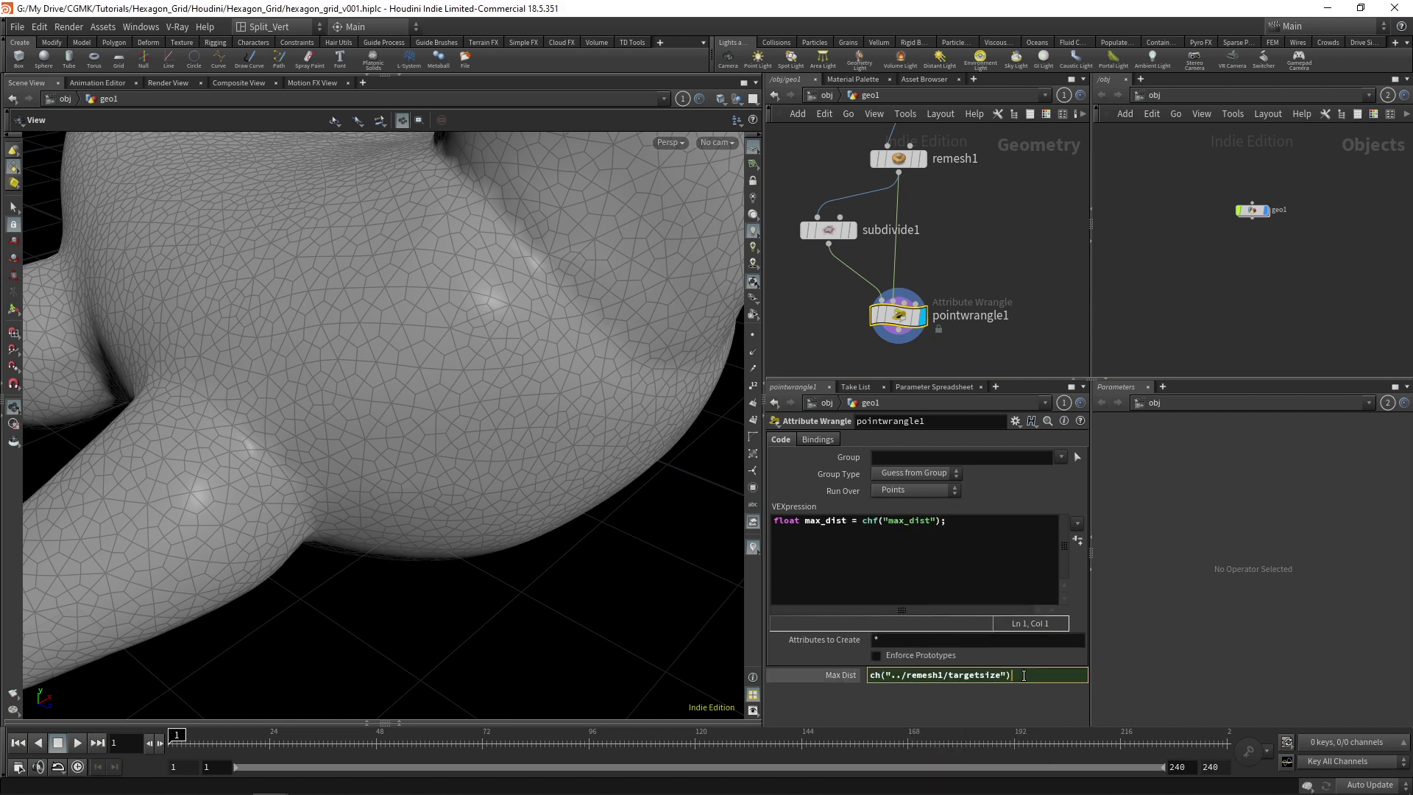
key("Return")
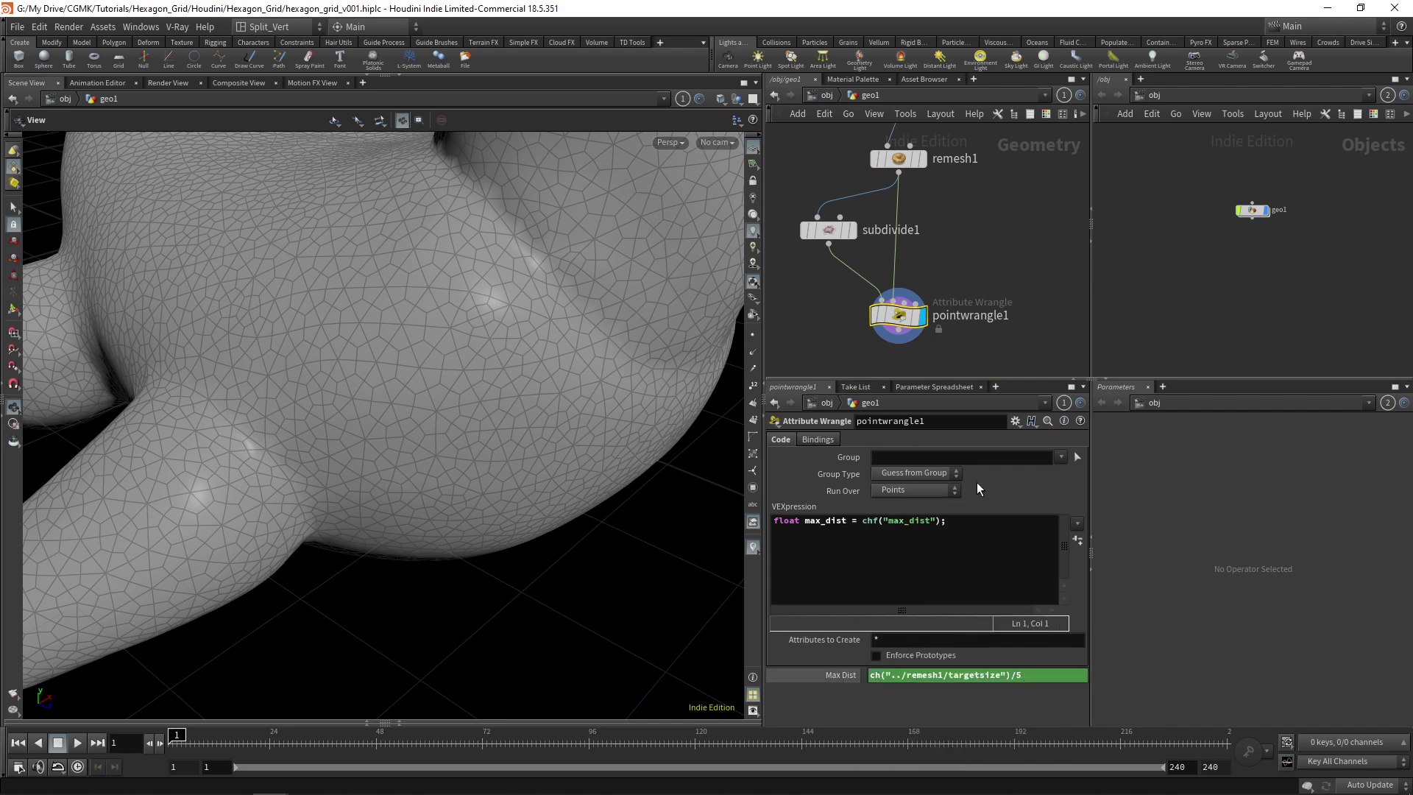
left_click(846, 673)
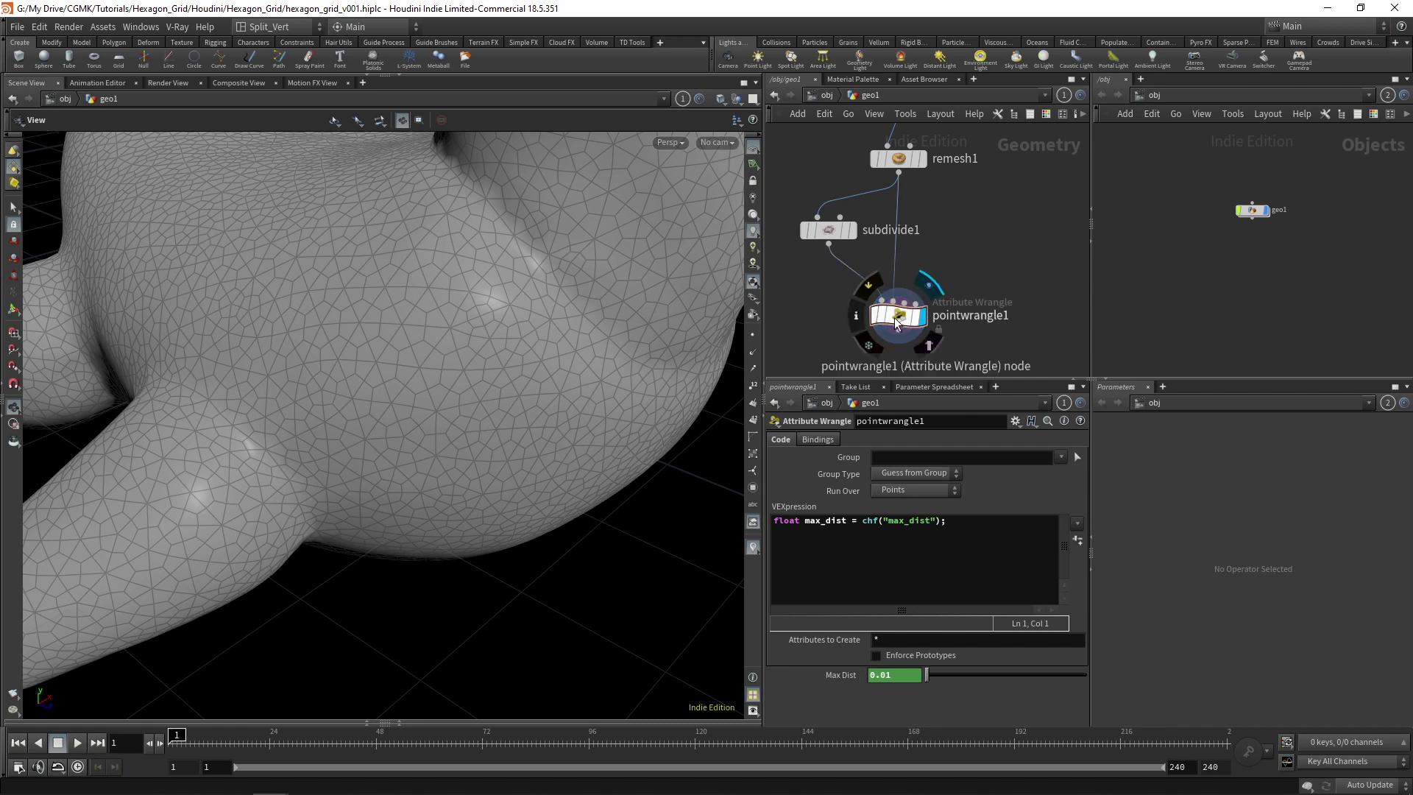
- Start a condition on the third line of the wrangle code with if(nearpoint(1
left_click_drag(894, 317, 894, 323)
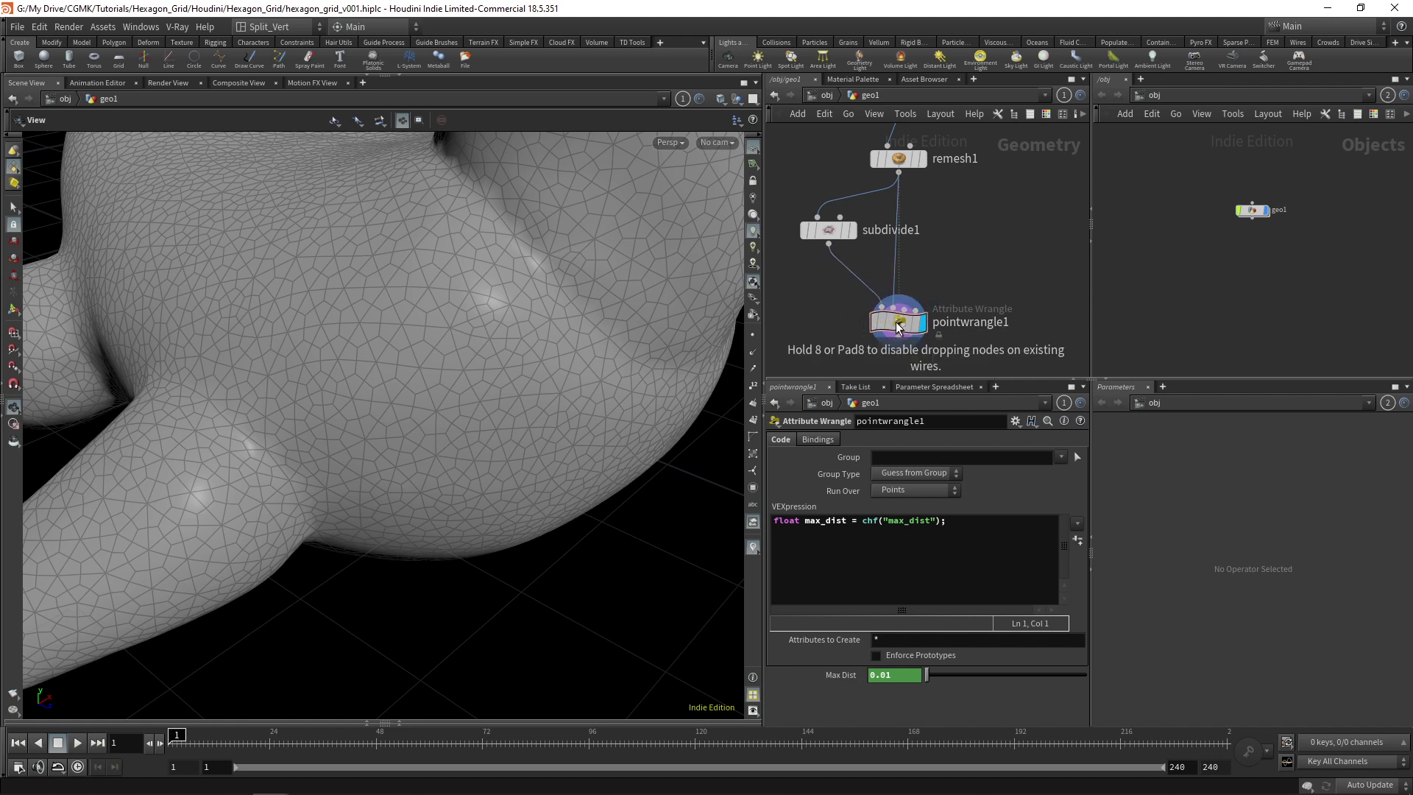
left_click(987, 530)
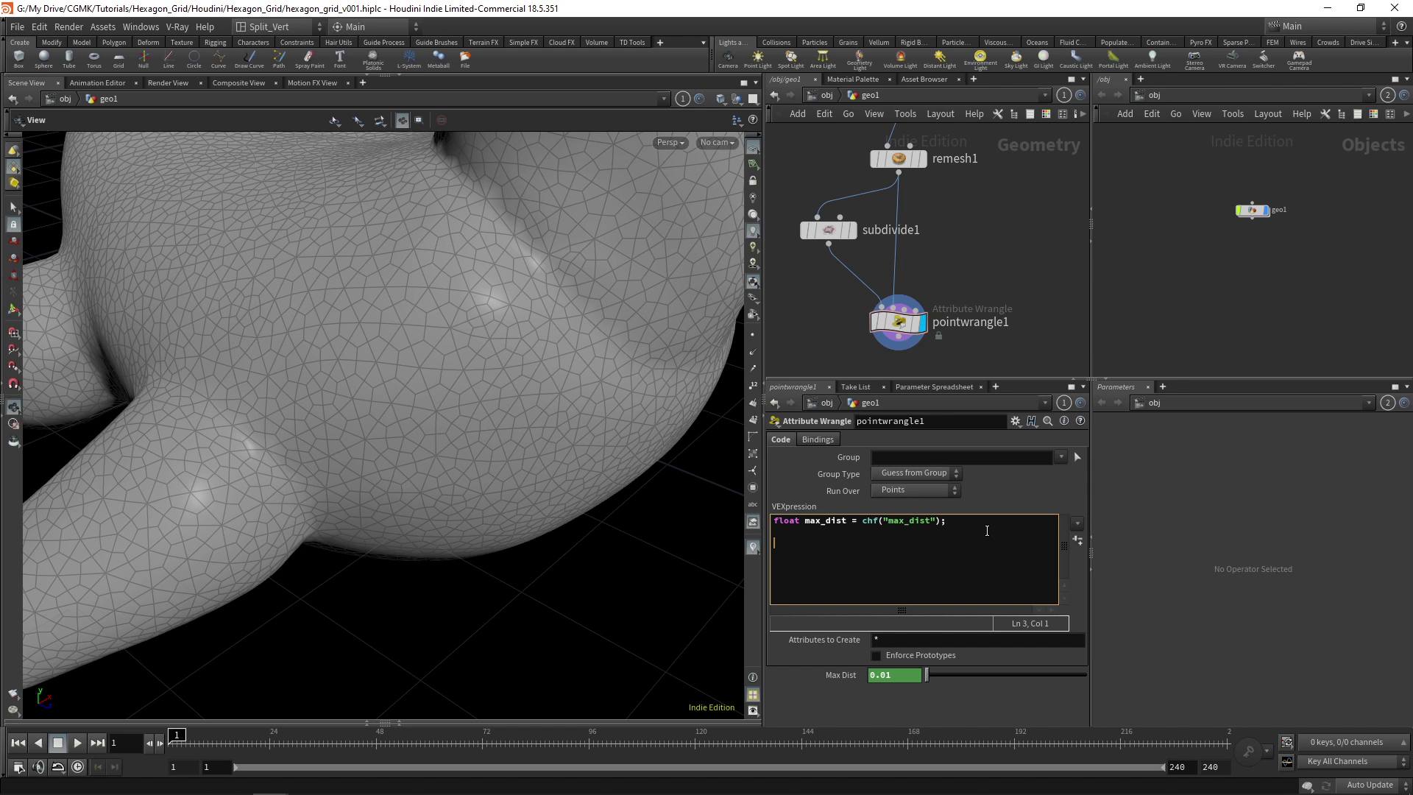
type("if(nearpoin")
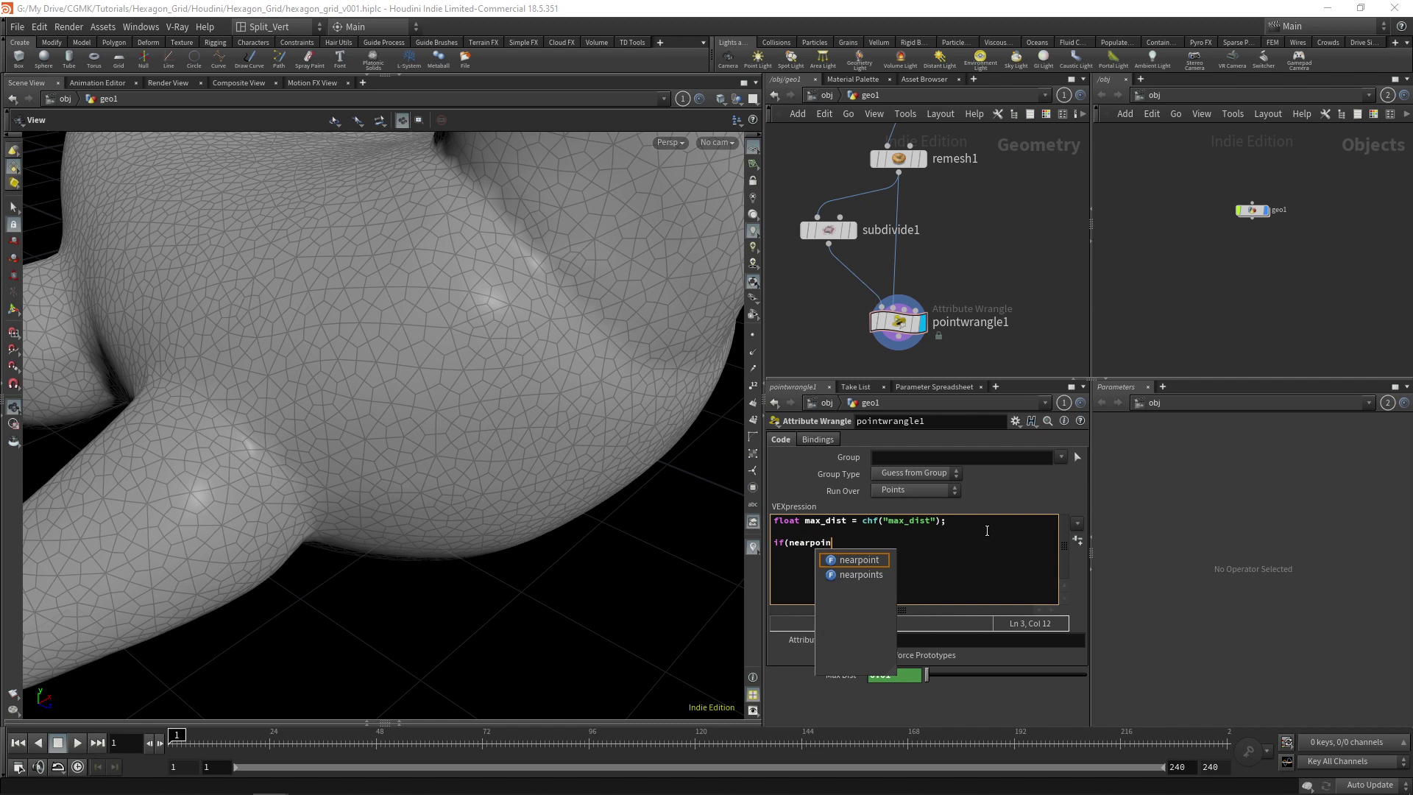
type("t(1")
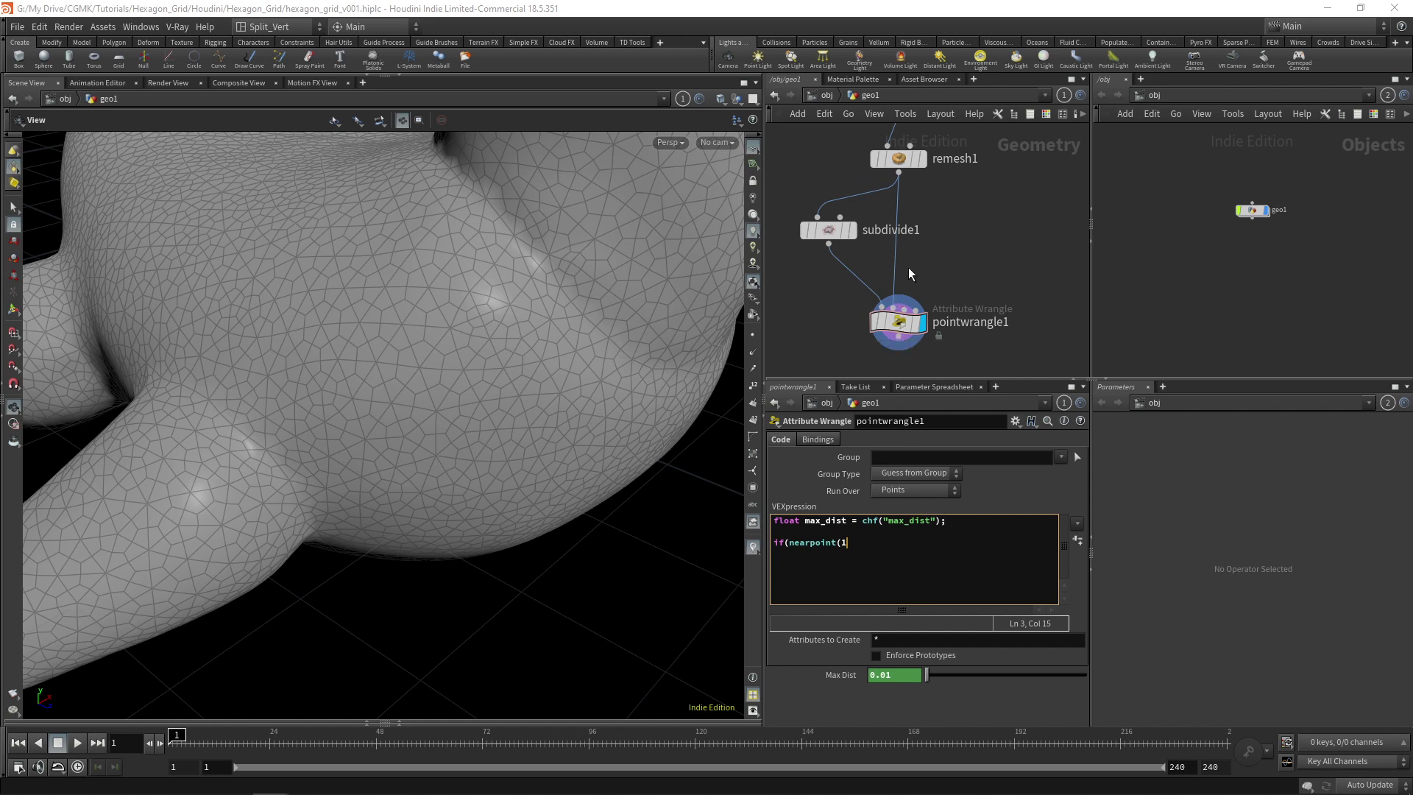
- Compare the Remesh and Subdivide meshes by displaying each alternately, examining where their points coincide
left_click(923, 160)
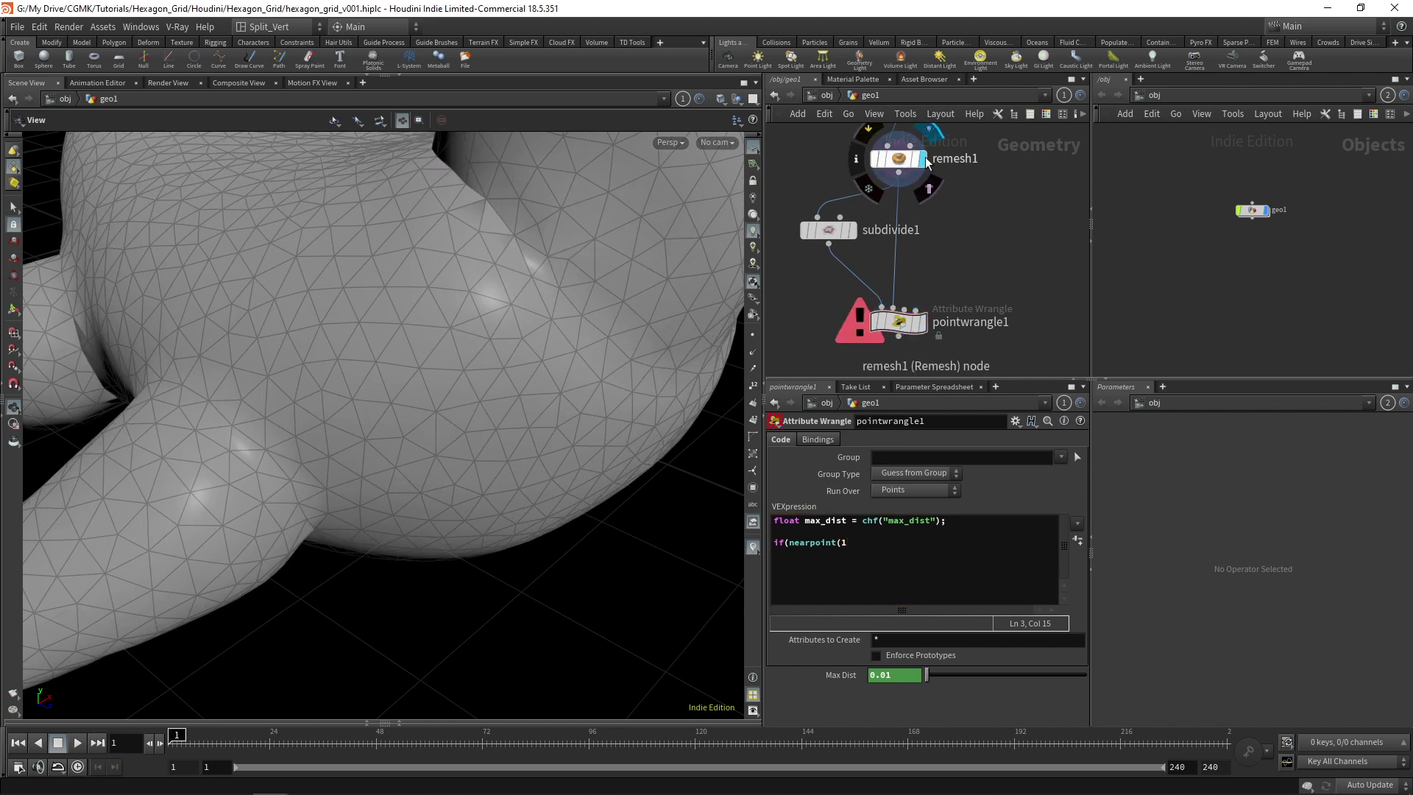
left_click(904, 157)
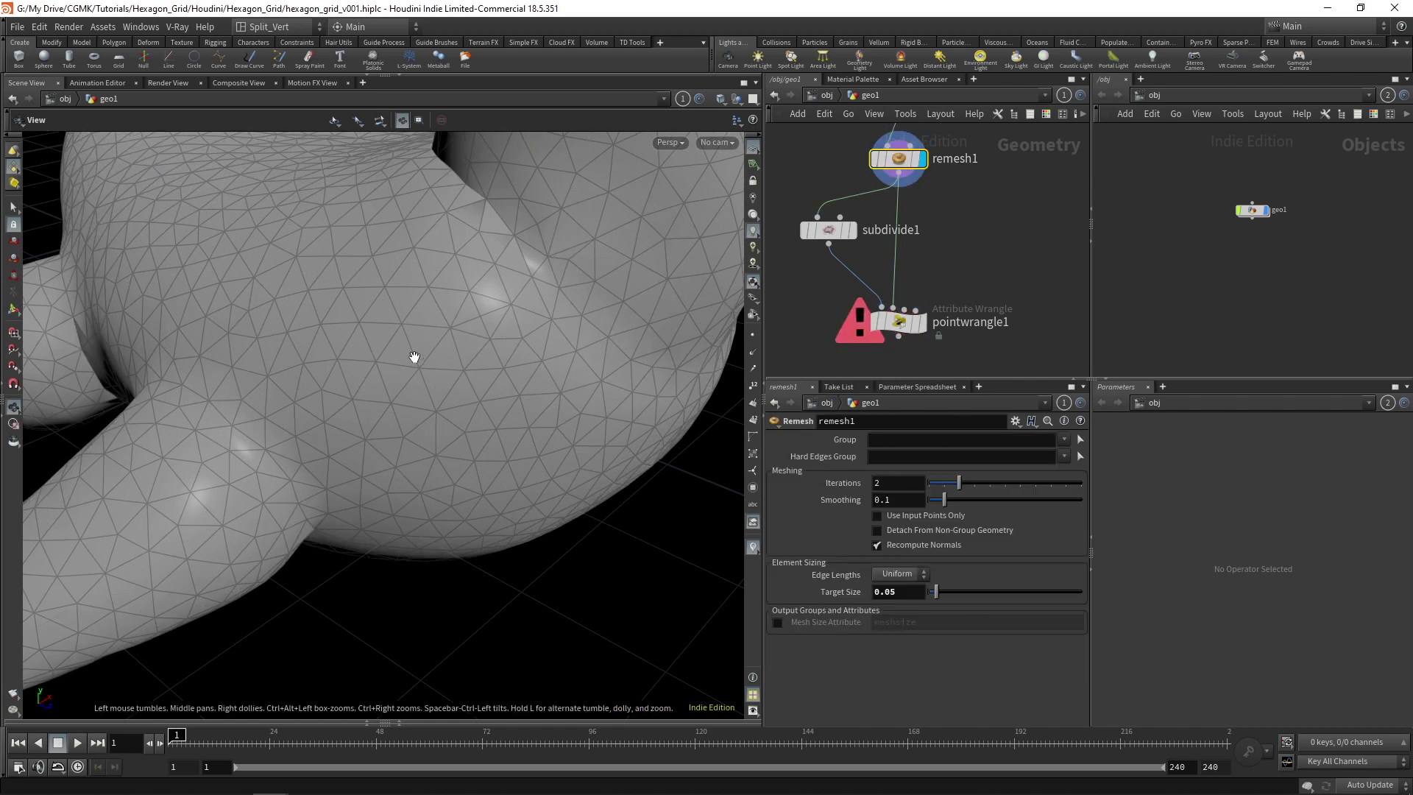
mouse_move(839, 234)
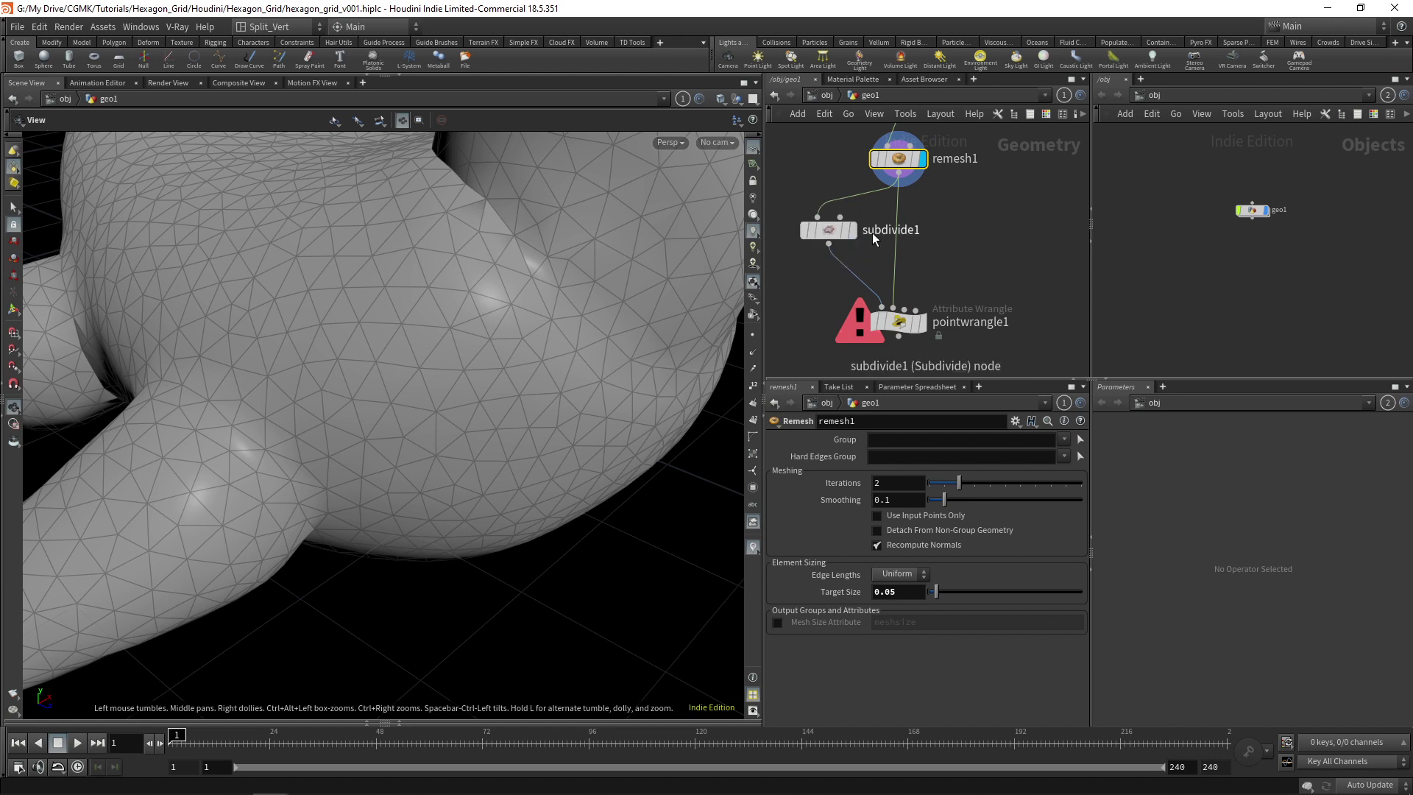
left_click(848, 231)
left_click(841, 233)
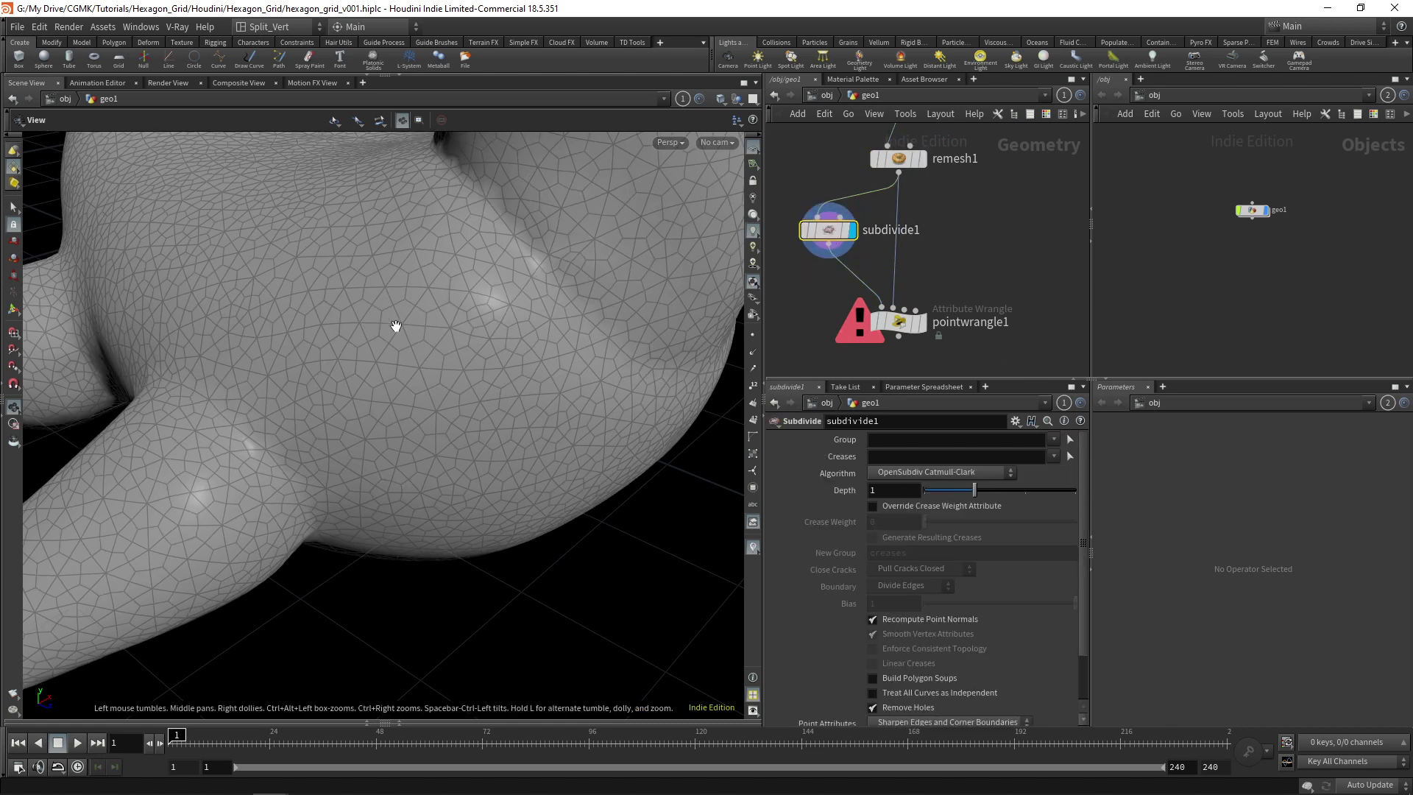
left_click(922, 158)
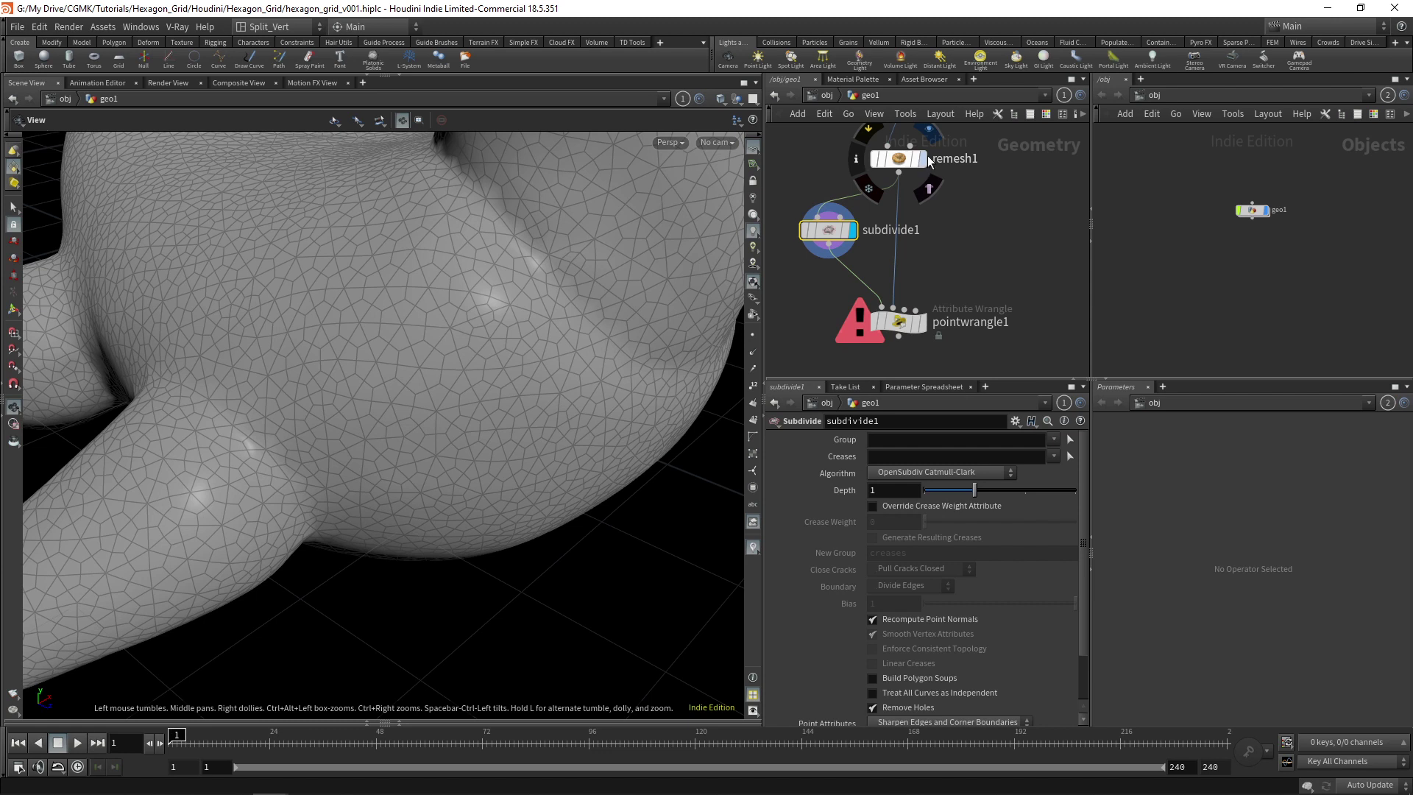
left_click(902, 160)
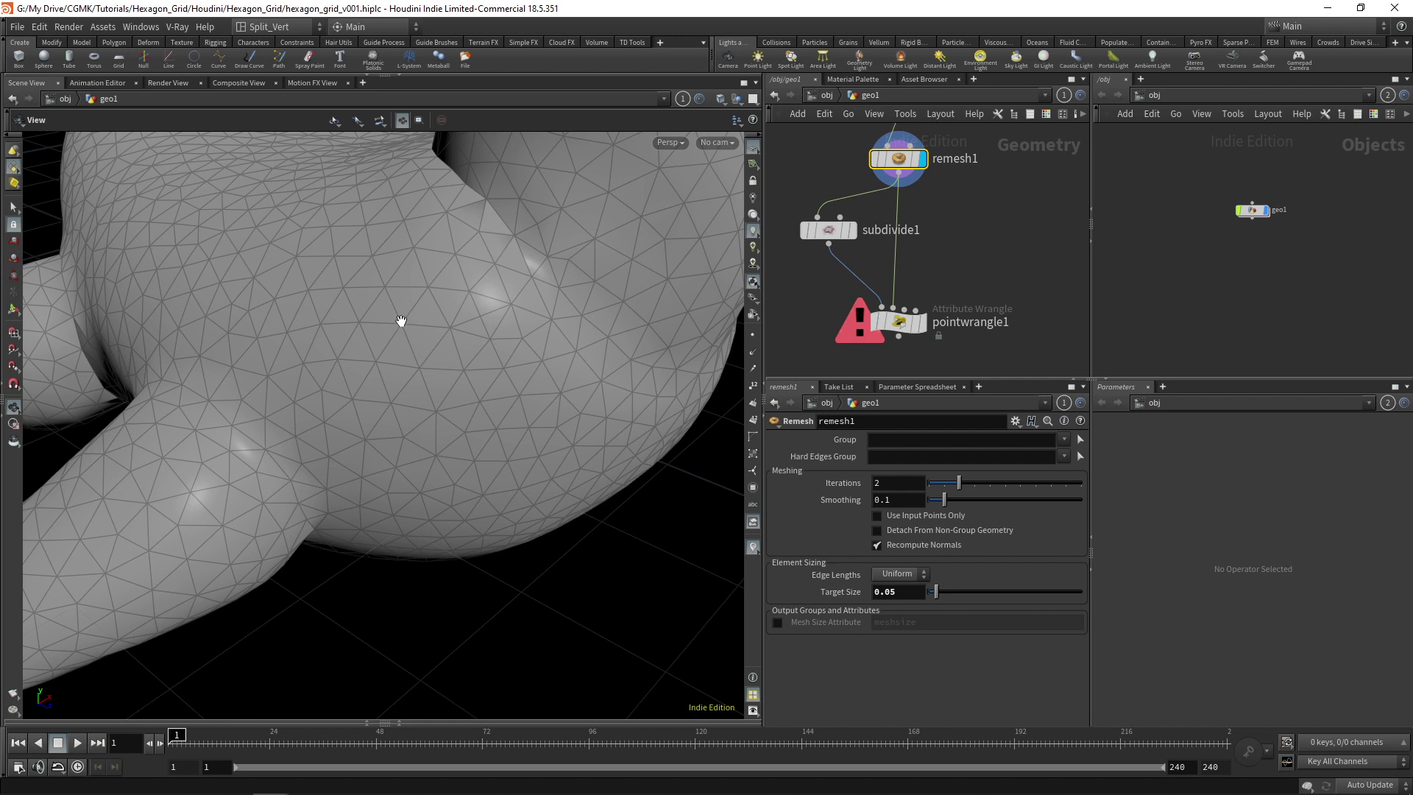
left_click(852, 229)
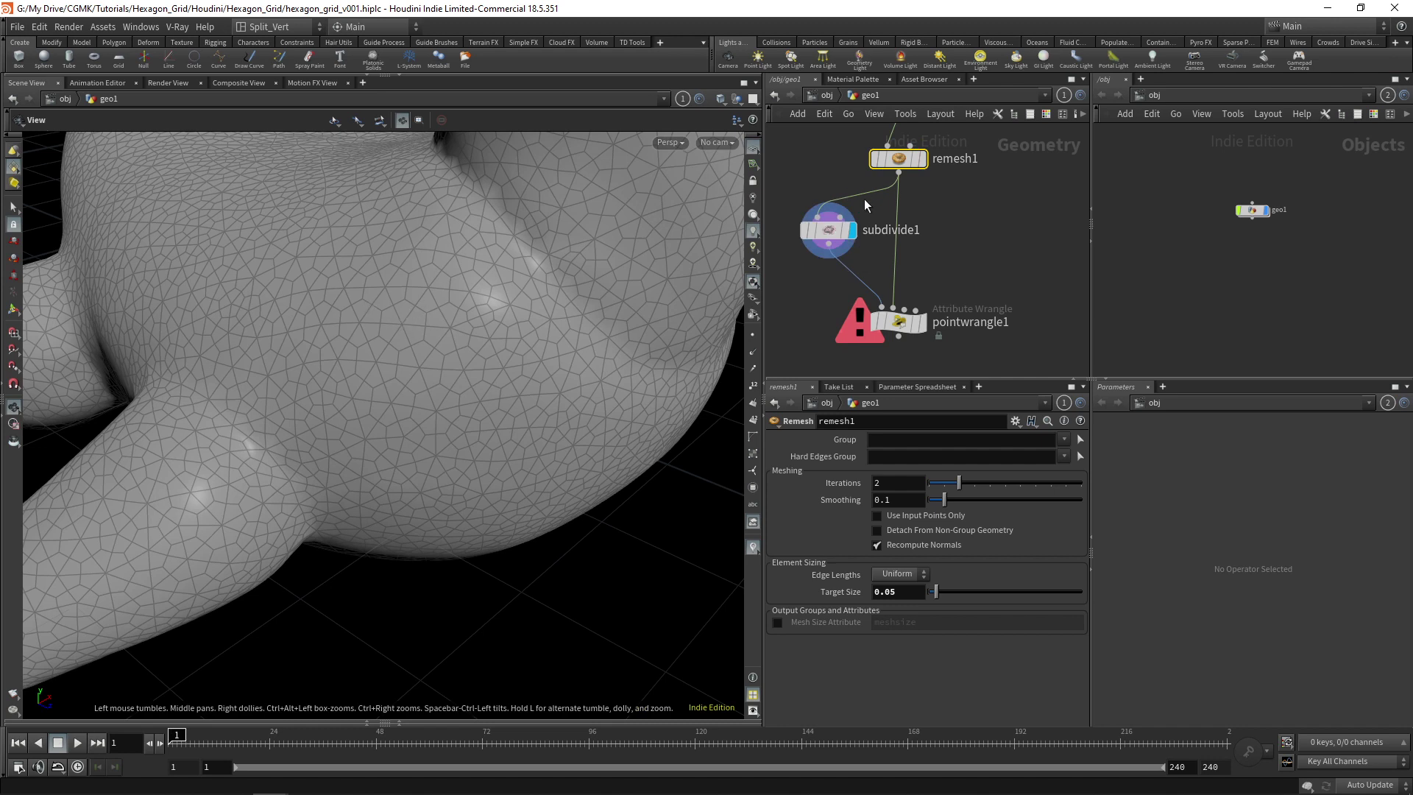
left_click(926, 160)
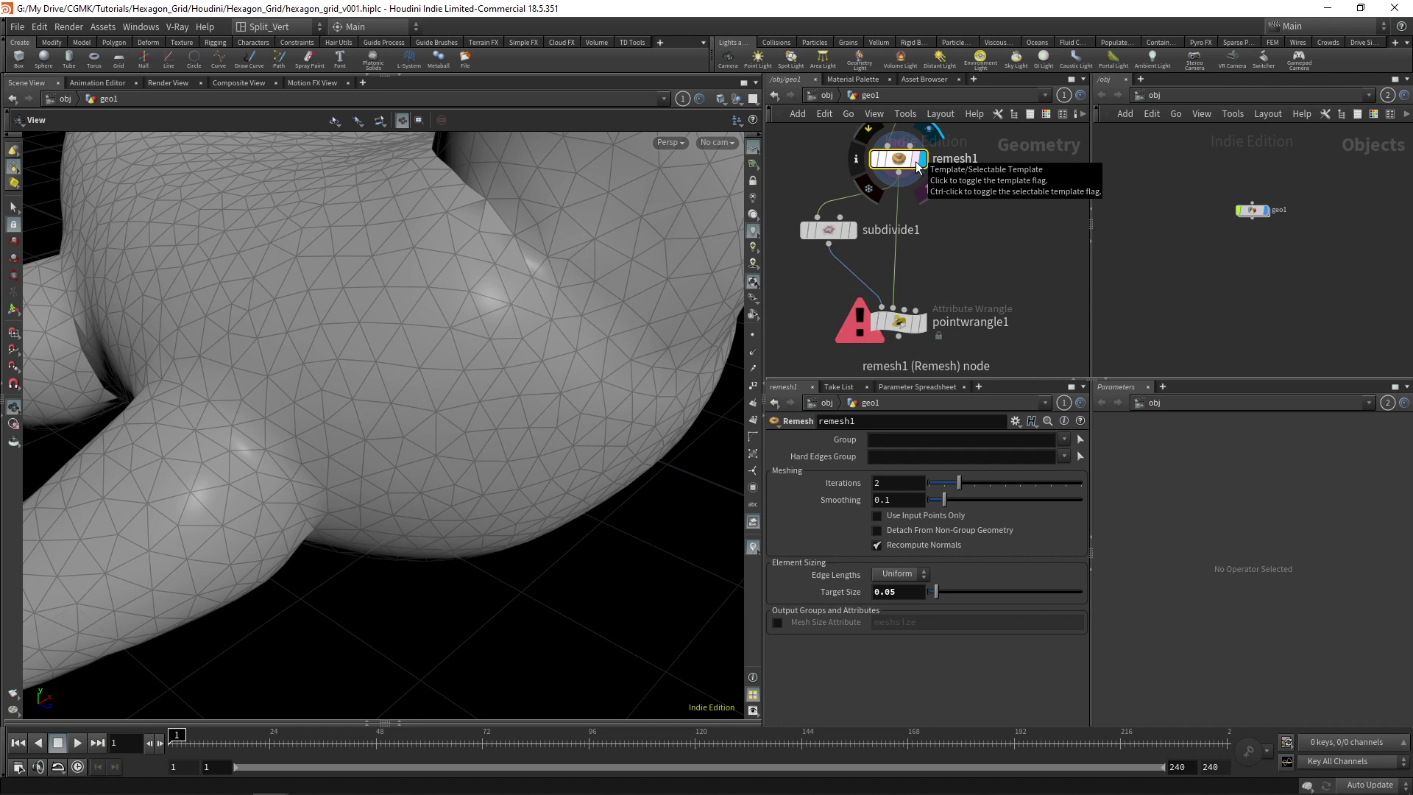
- Display the point wrangle and complete its condition as if(nearpoint(1, @P, max_dist) != -1) i@group_orig =1;
left_click(922, 322)
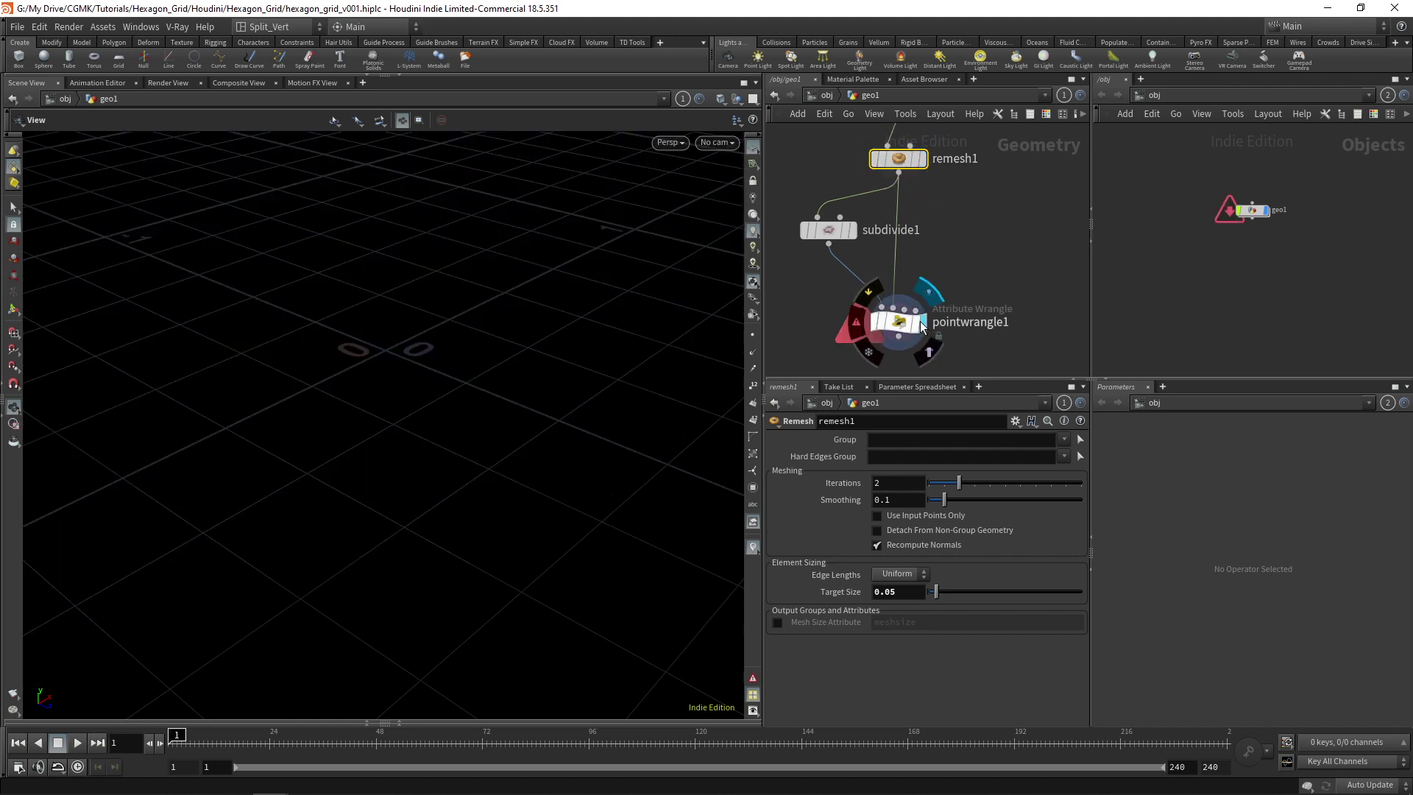
left_click(898, 322)
left_click(873, 542)
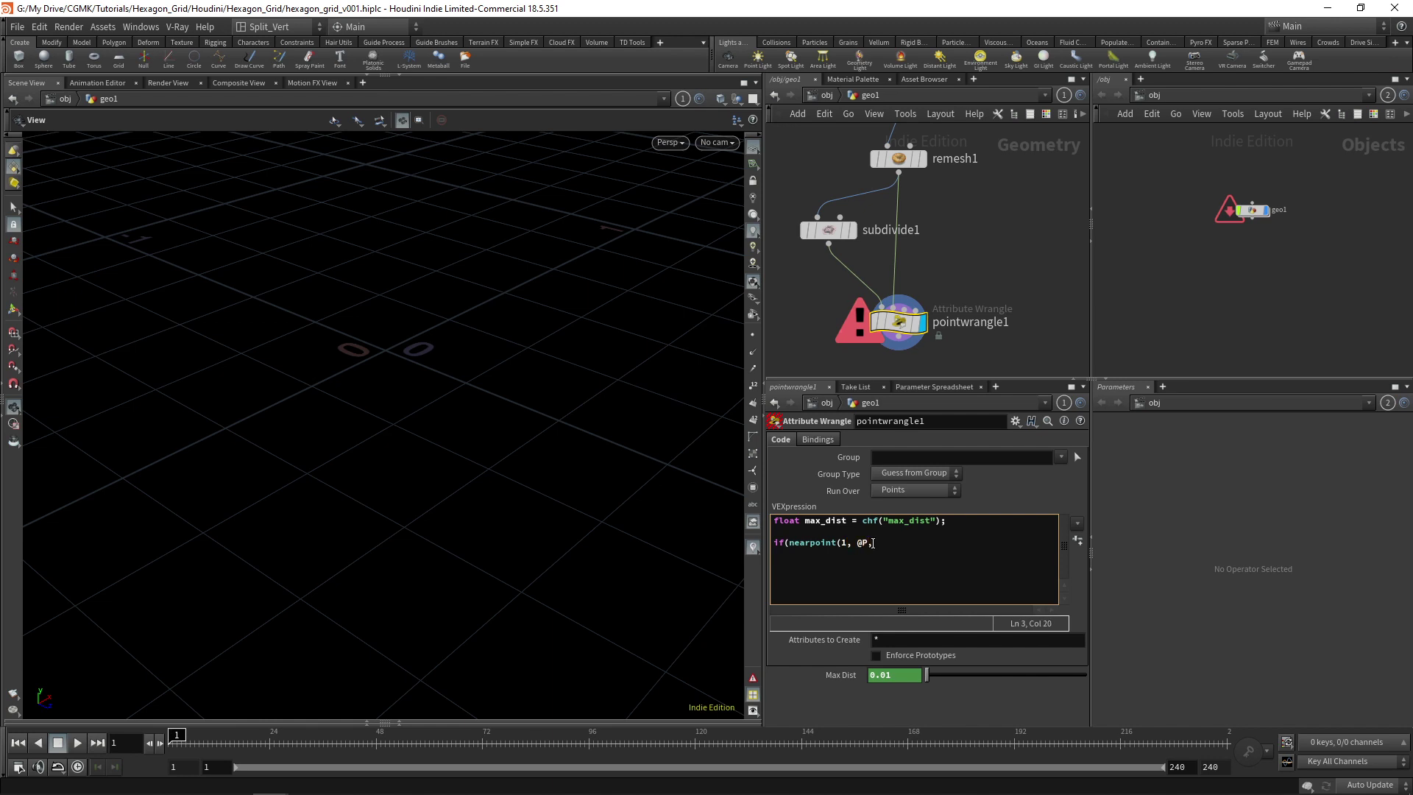
type("max_dist")
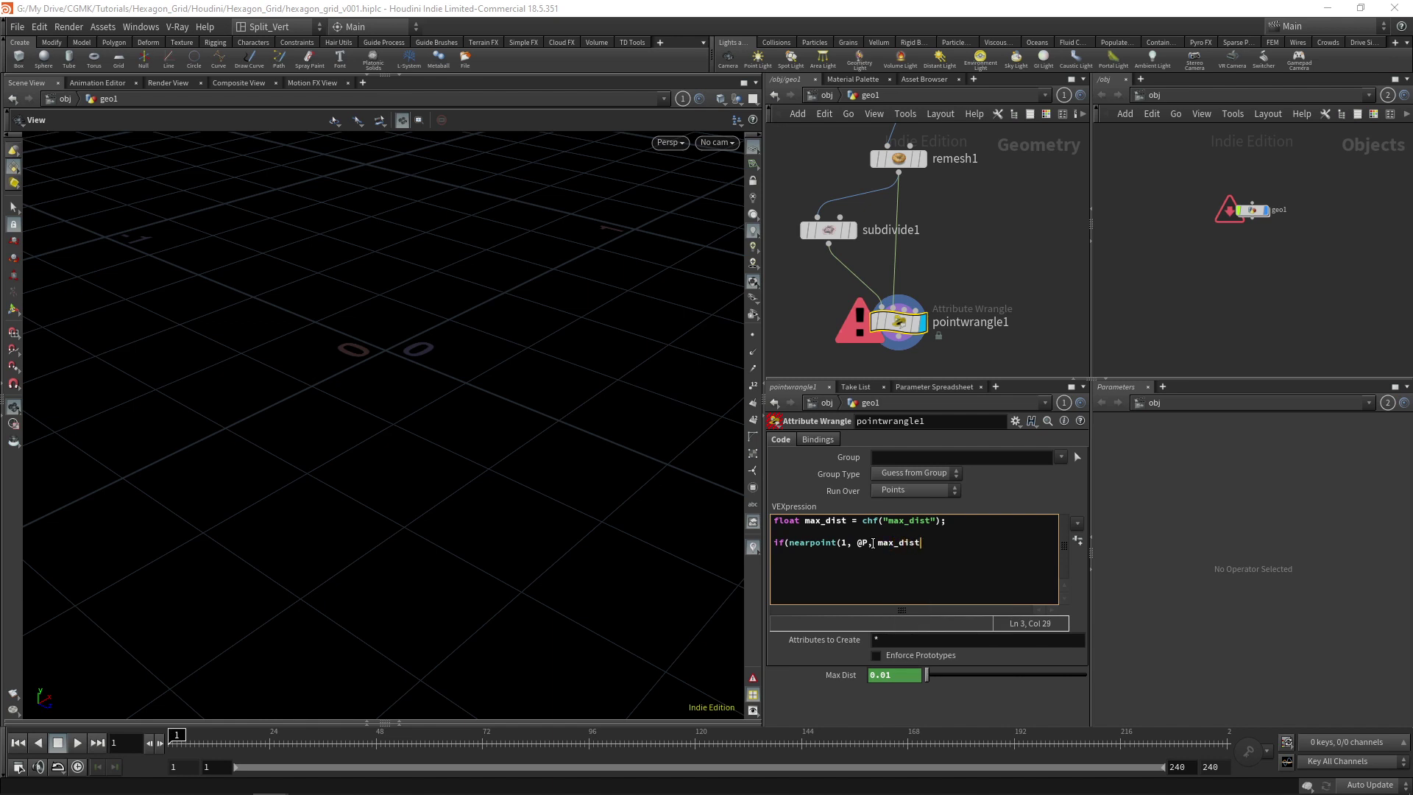
type(")")
type("!= -1) i@group_orig =1;")
key("Return")
- Add a Group Promote node below the point wrangle, wired to its output, and display it
left_click(911, 268)
middle_click_drag(1013, 289, 1030, 204)
middle_click_drag(891, 327, 902, 295)
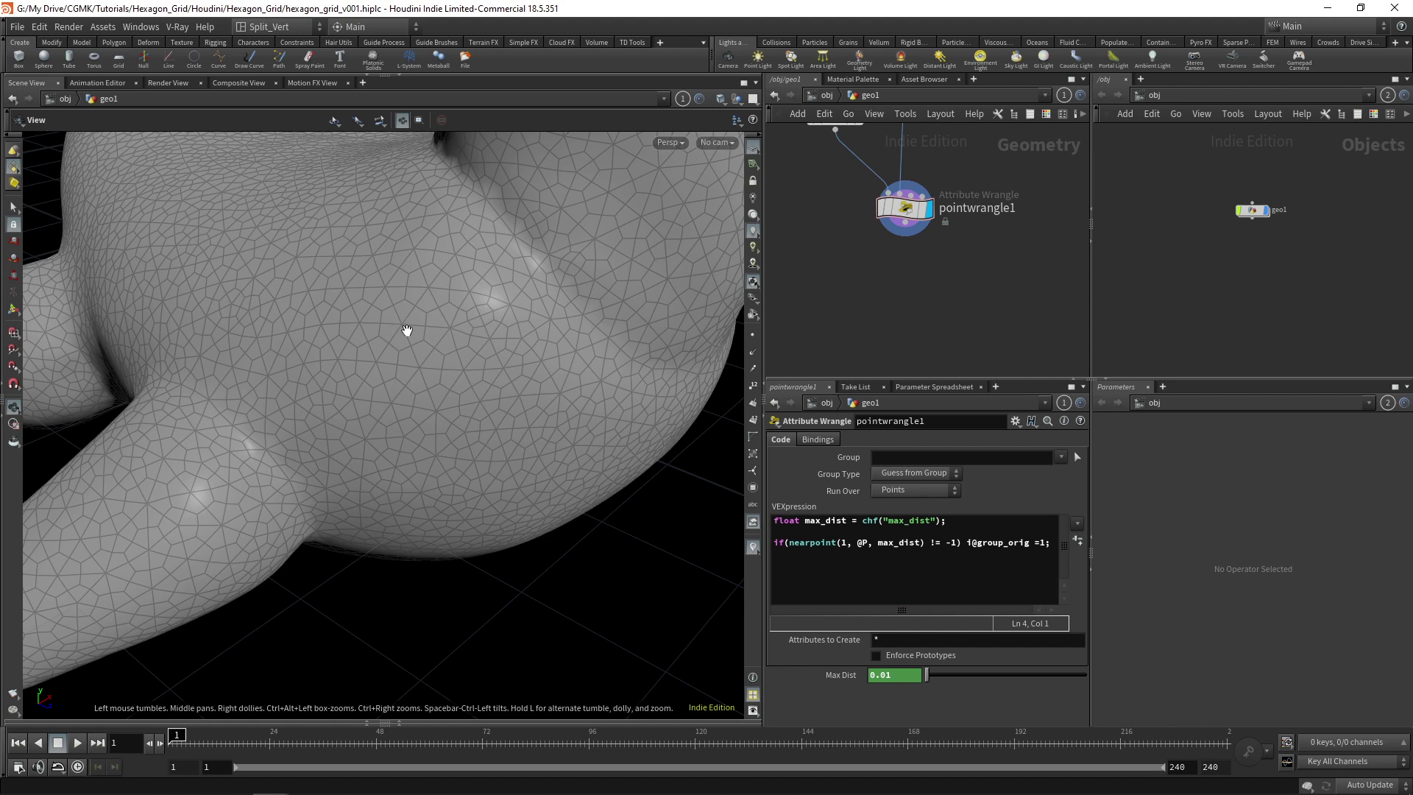
key("Tab")
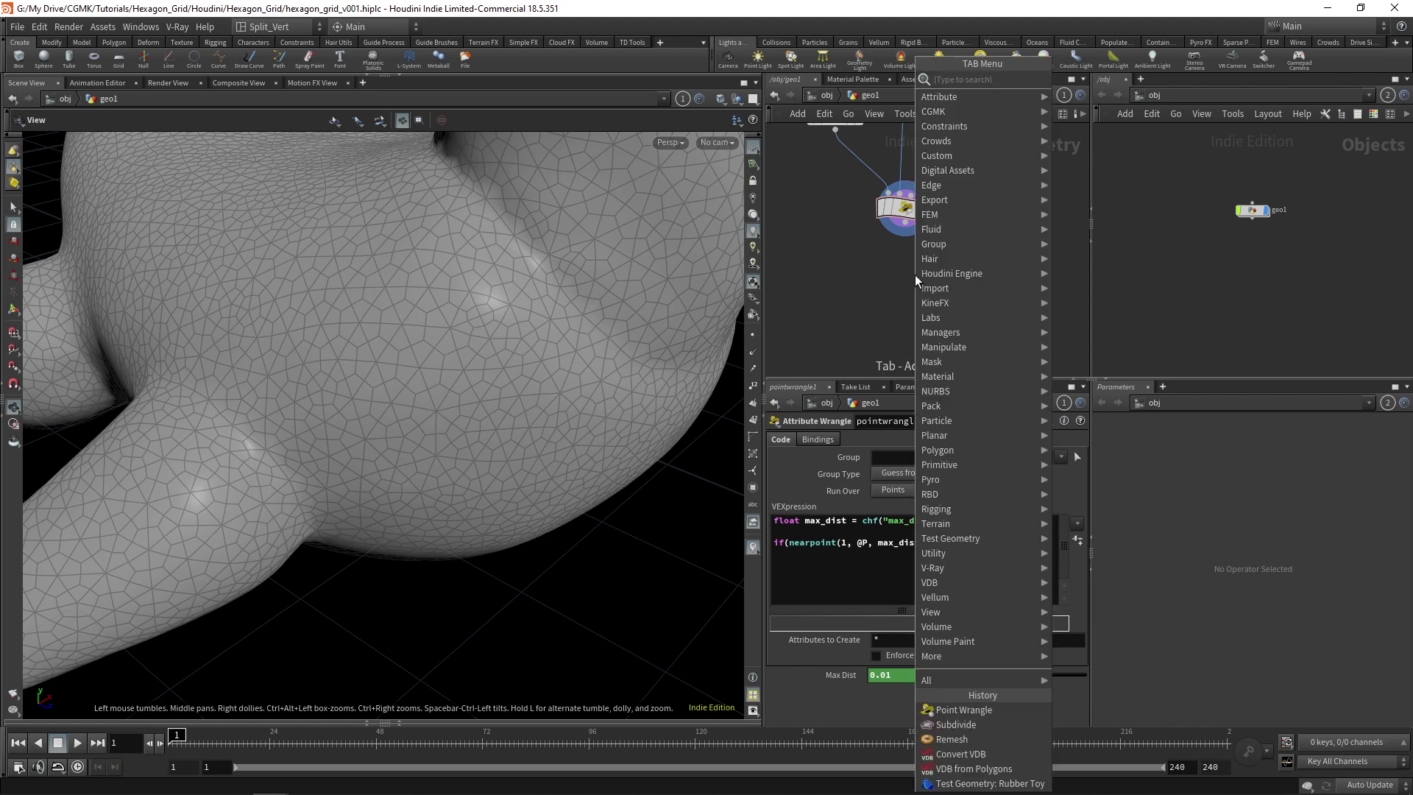
type("gorupp")
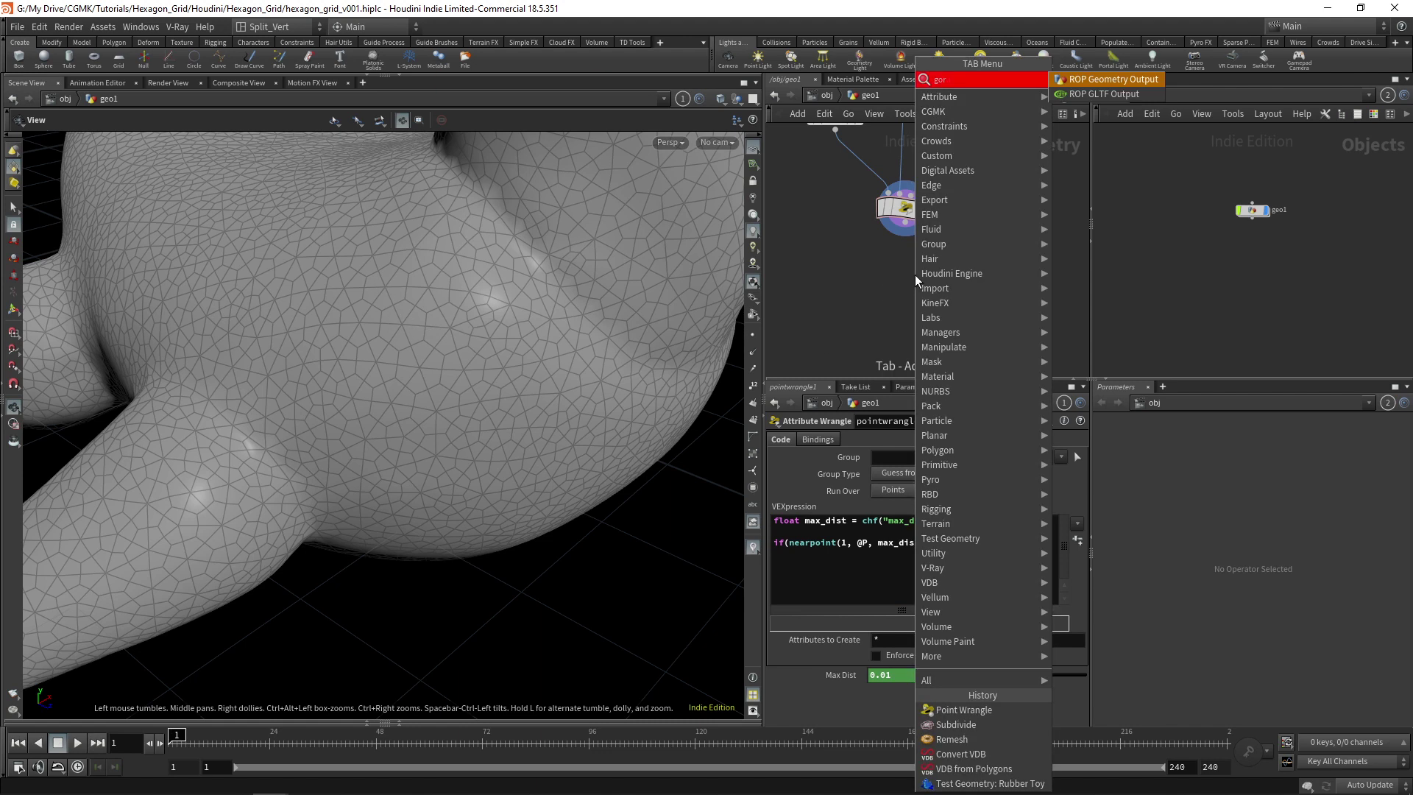
key("BackSpace")
key("BackSpace")
key("BackSpace")
key("BackSpace")
key("BackSpace")
type("roupp")
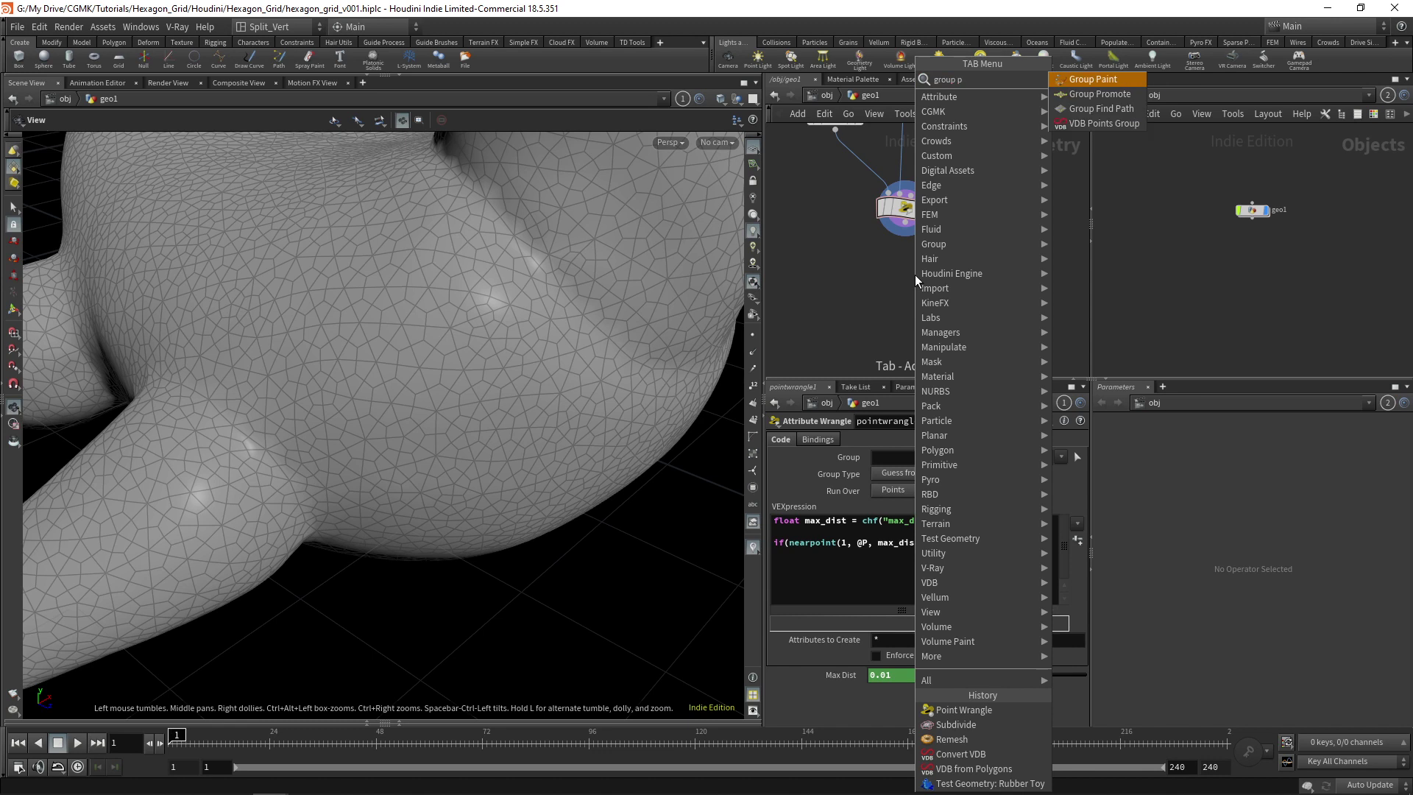
type("ro")
key("Return")
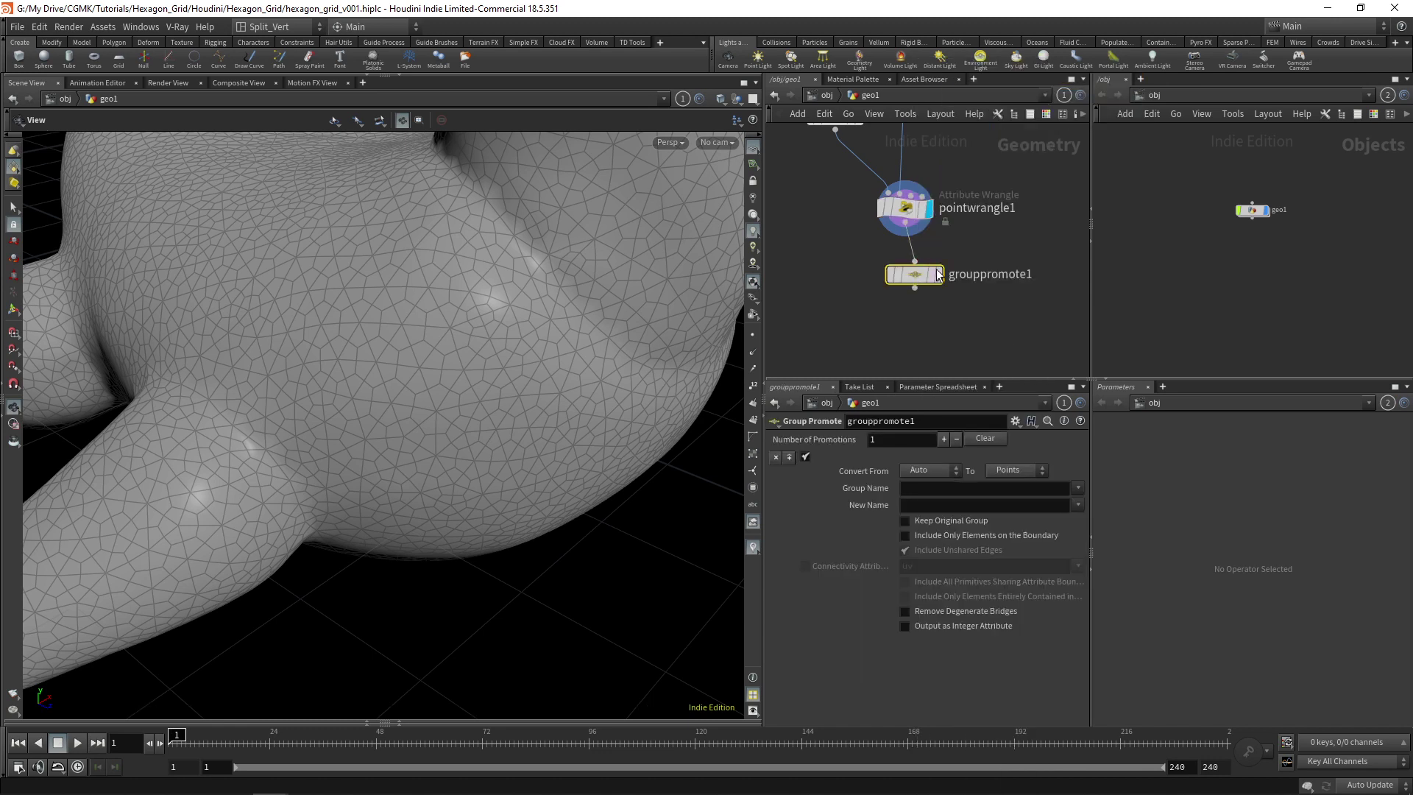
left_click(911, 274)
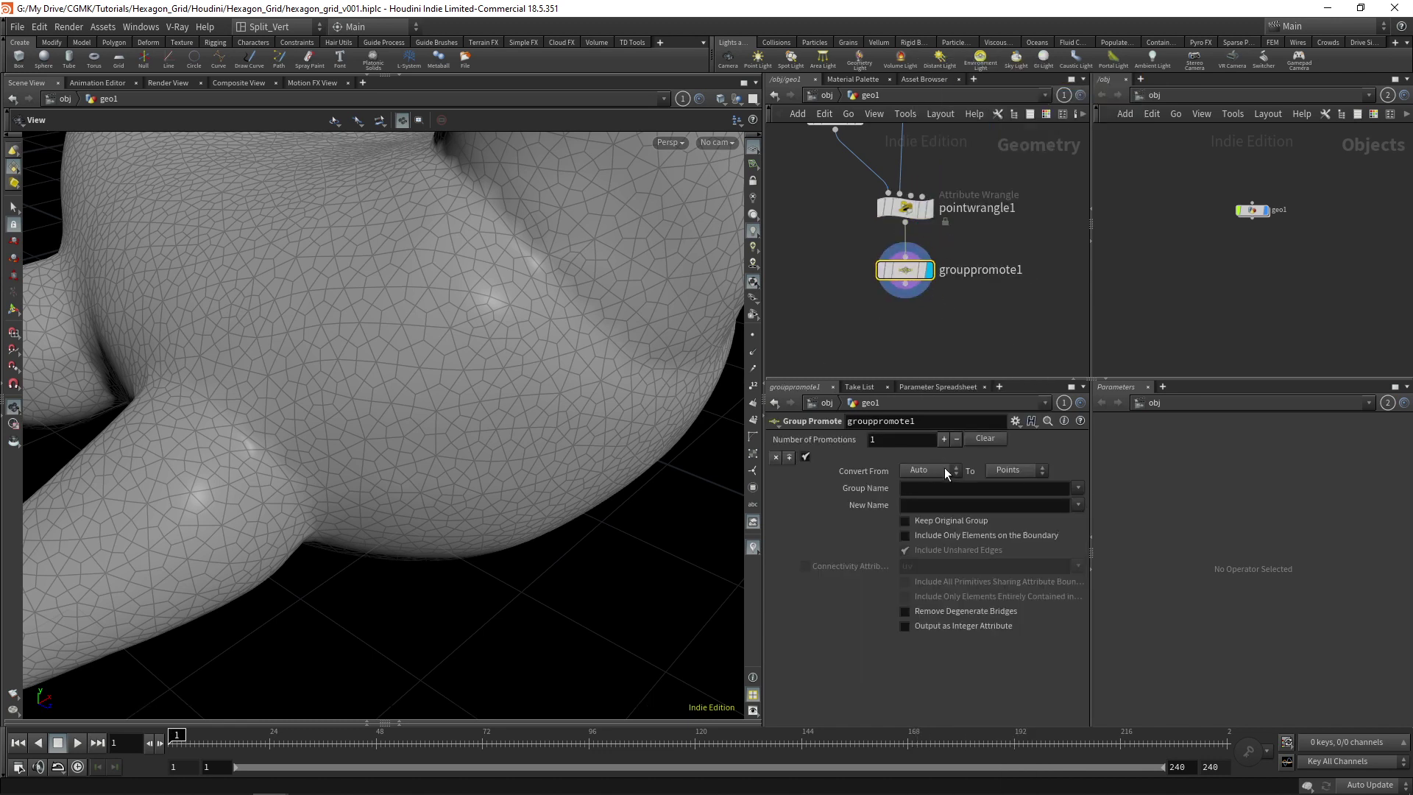
- In the Group Promote node, convert the orig group to edges under the new name to_del
left_click(1078, 488)
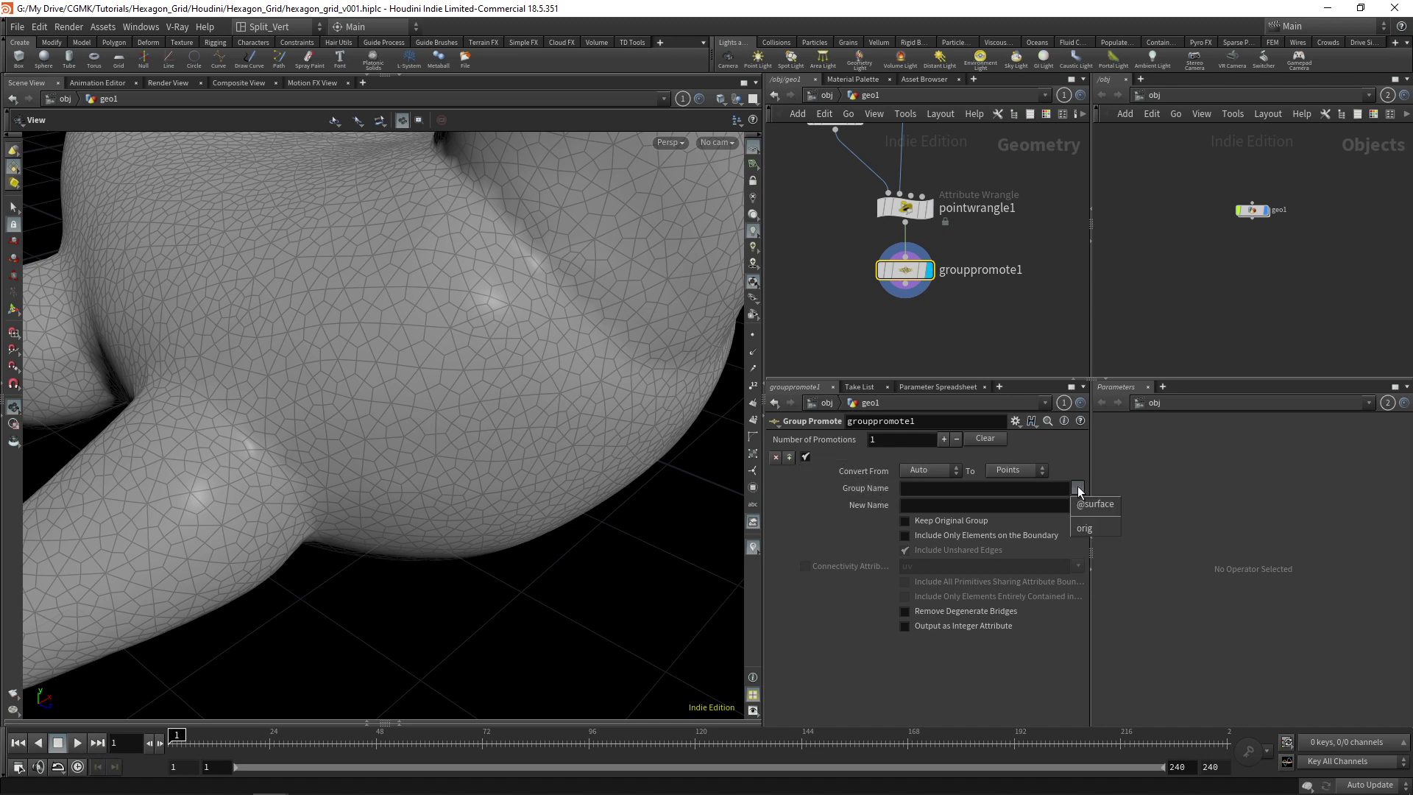
left_click(1085, 528)
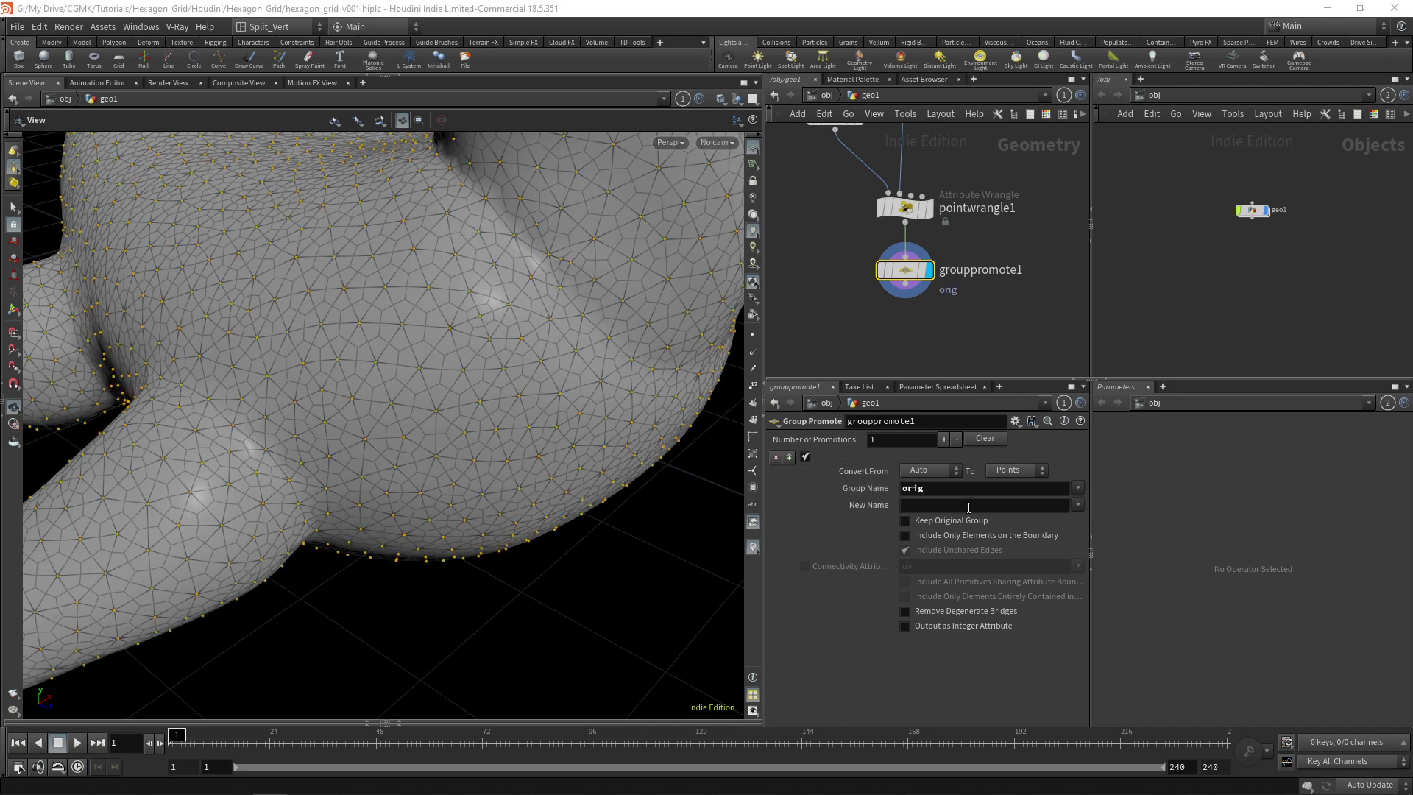
left_click(969, 507)
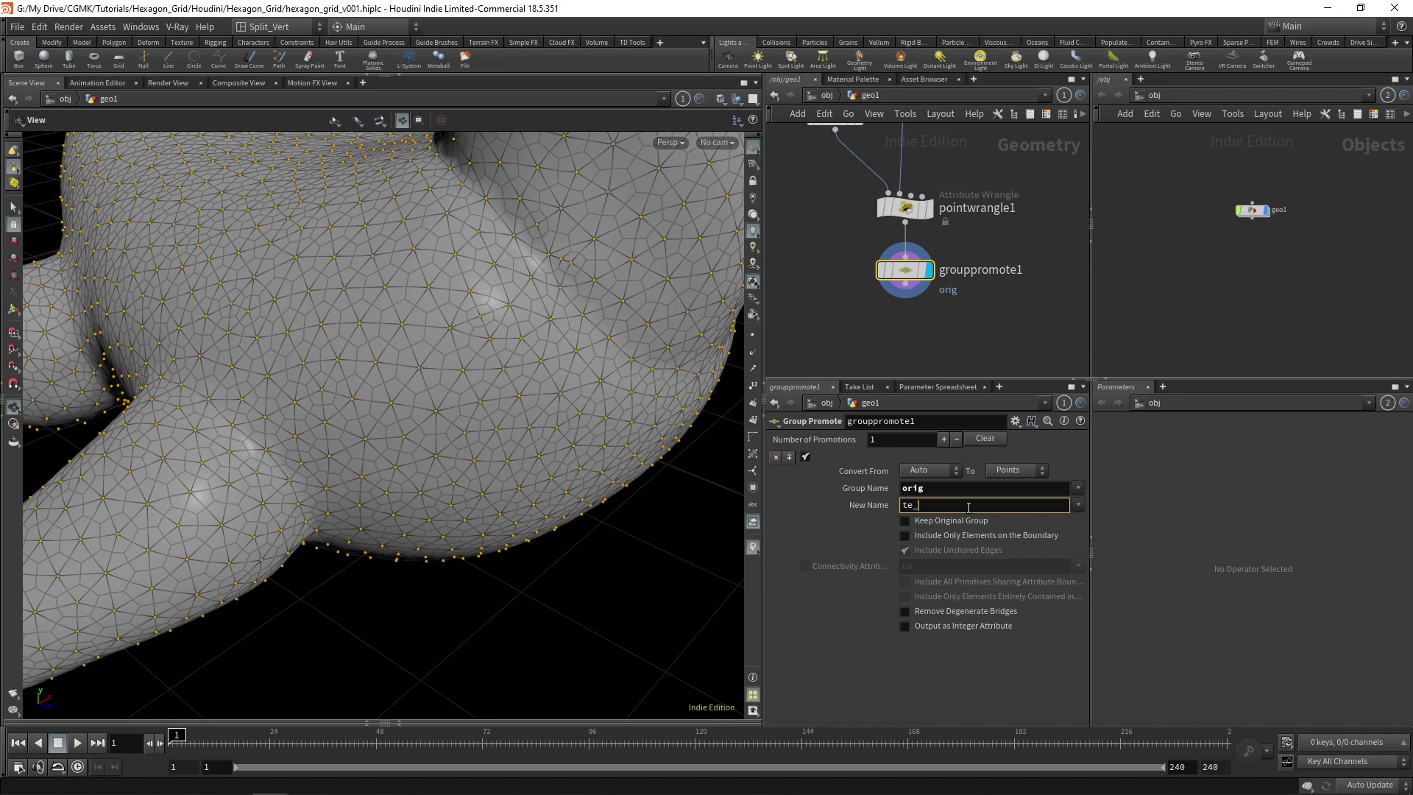
key("Return")
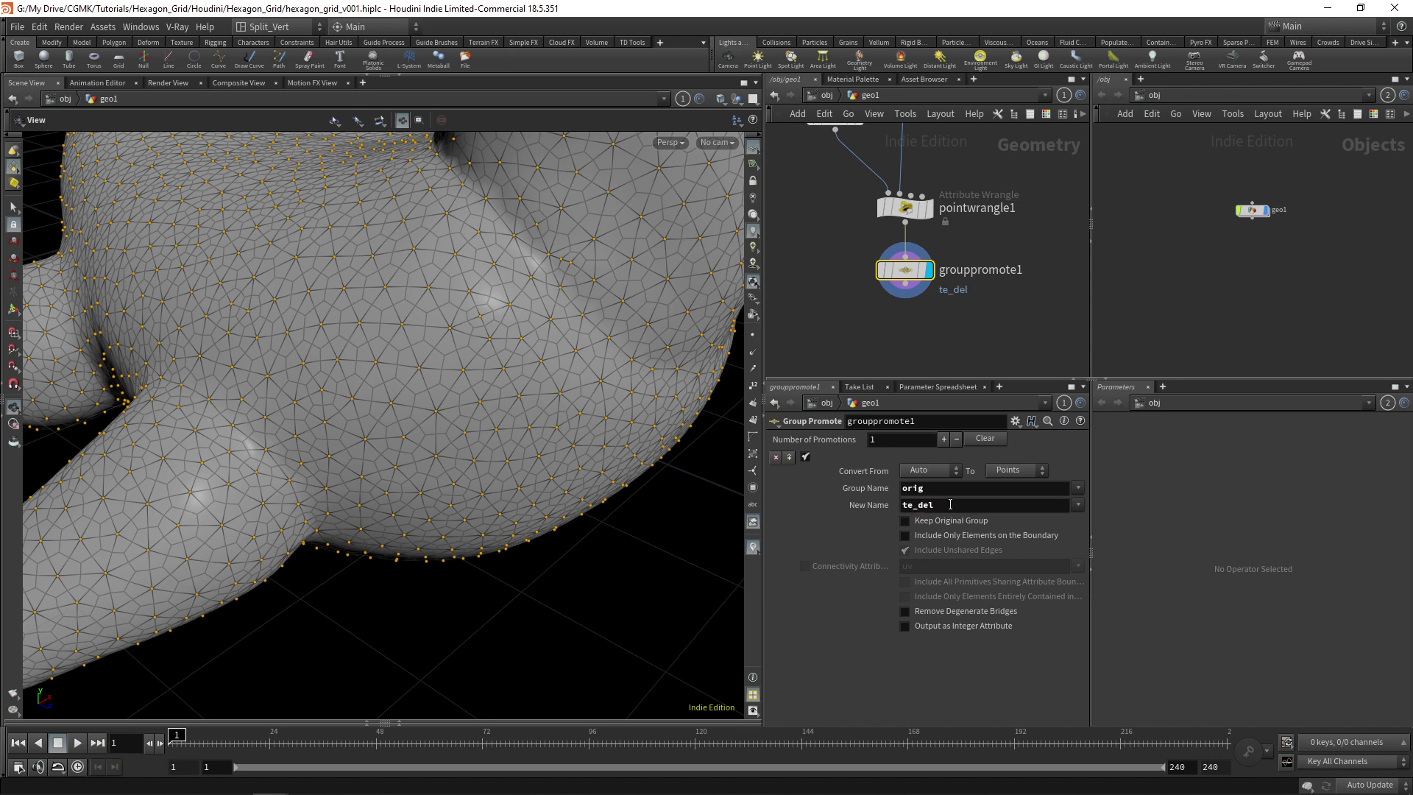
left_click(912, 504)
key("BackSpace")
type("o")
key("Return")
left_click(1046, 471)
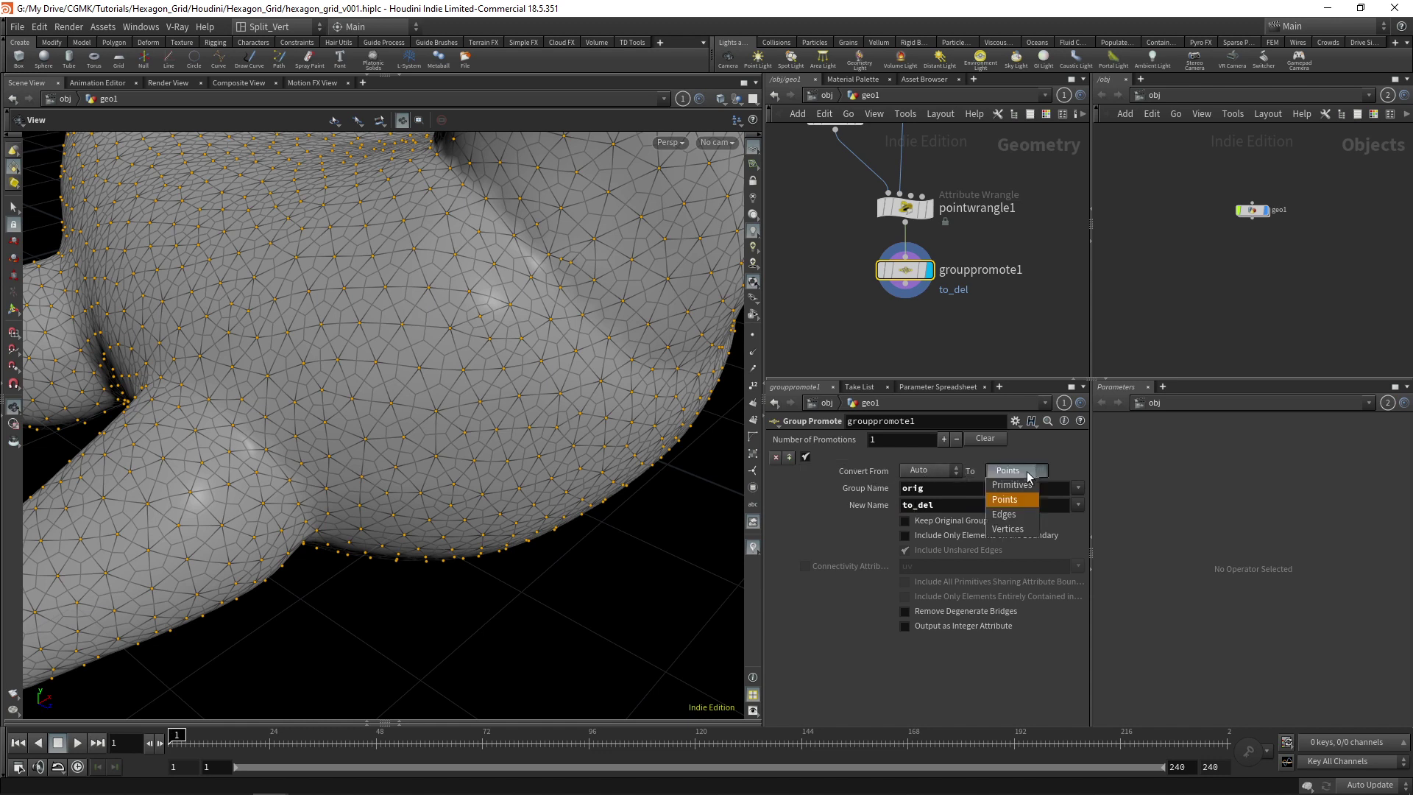
left_click(1013, 509)
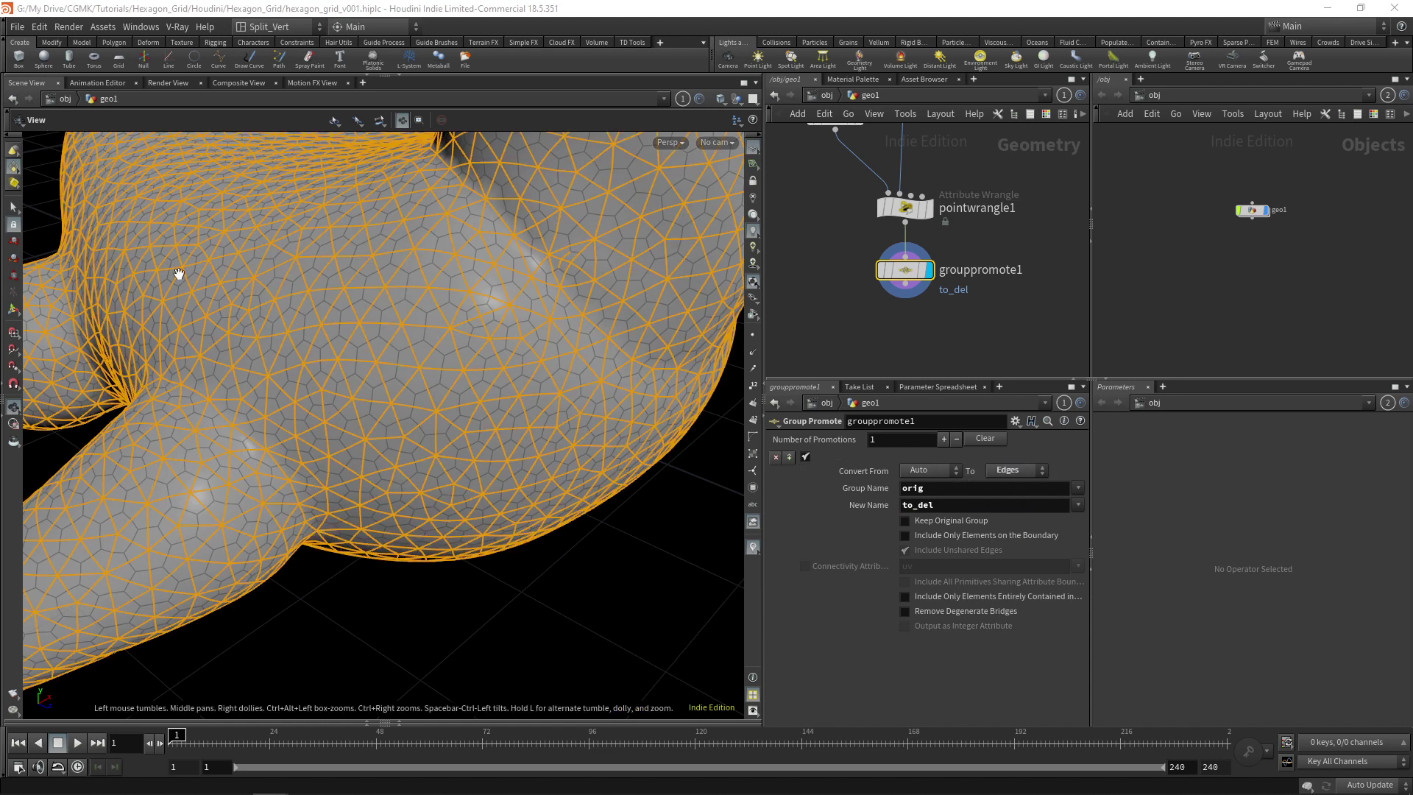
- Add a Dissolve node below the Group Promote node, wired to its output, and display it
middle_click_drag(946, 326, 946, 246)
left_click(905, 193)
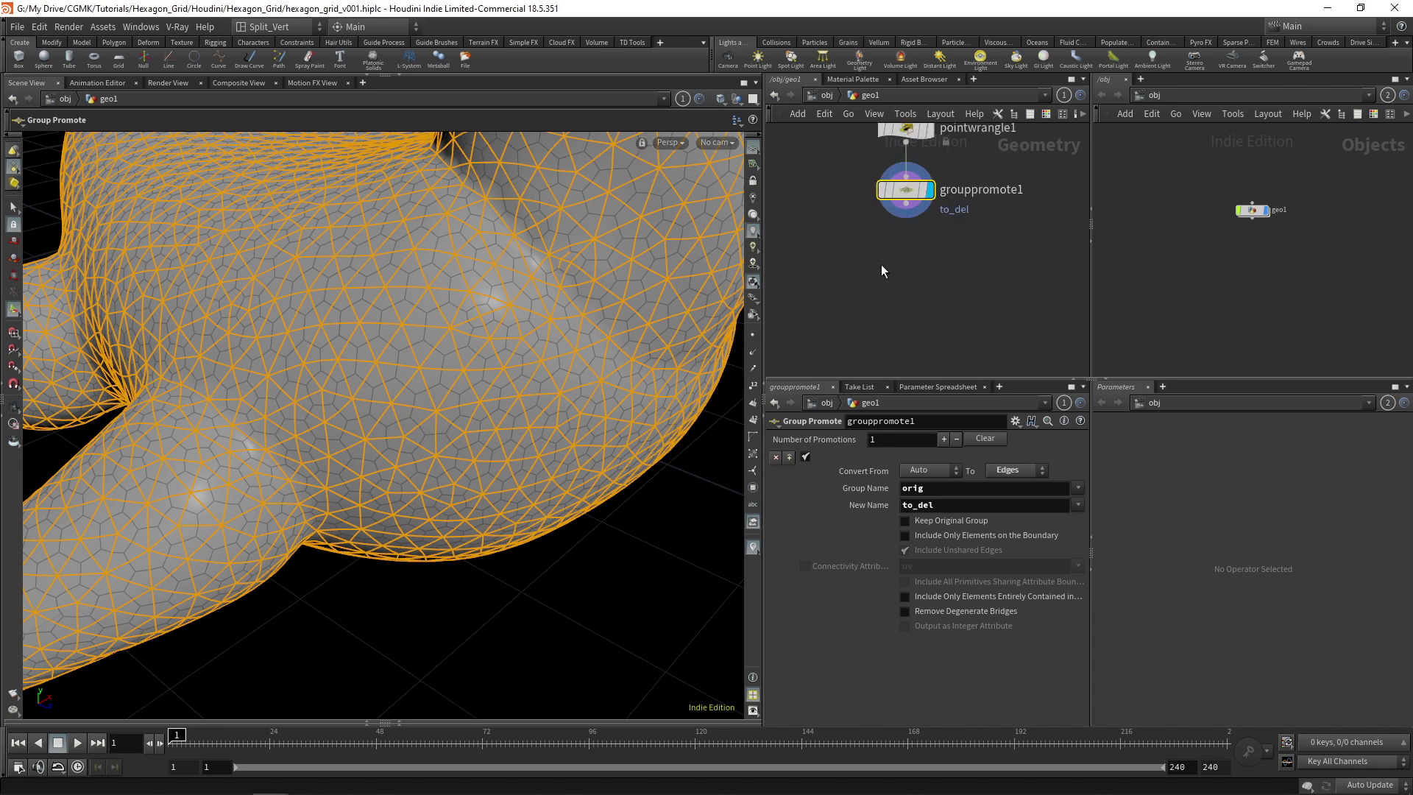
key("Tab")
type("diss")
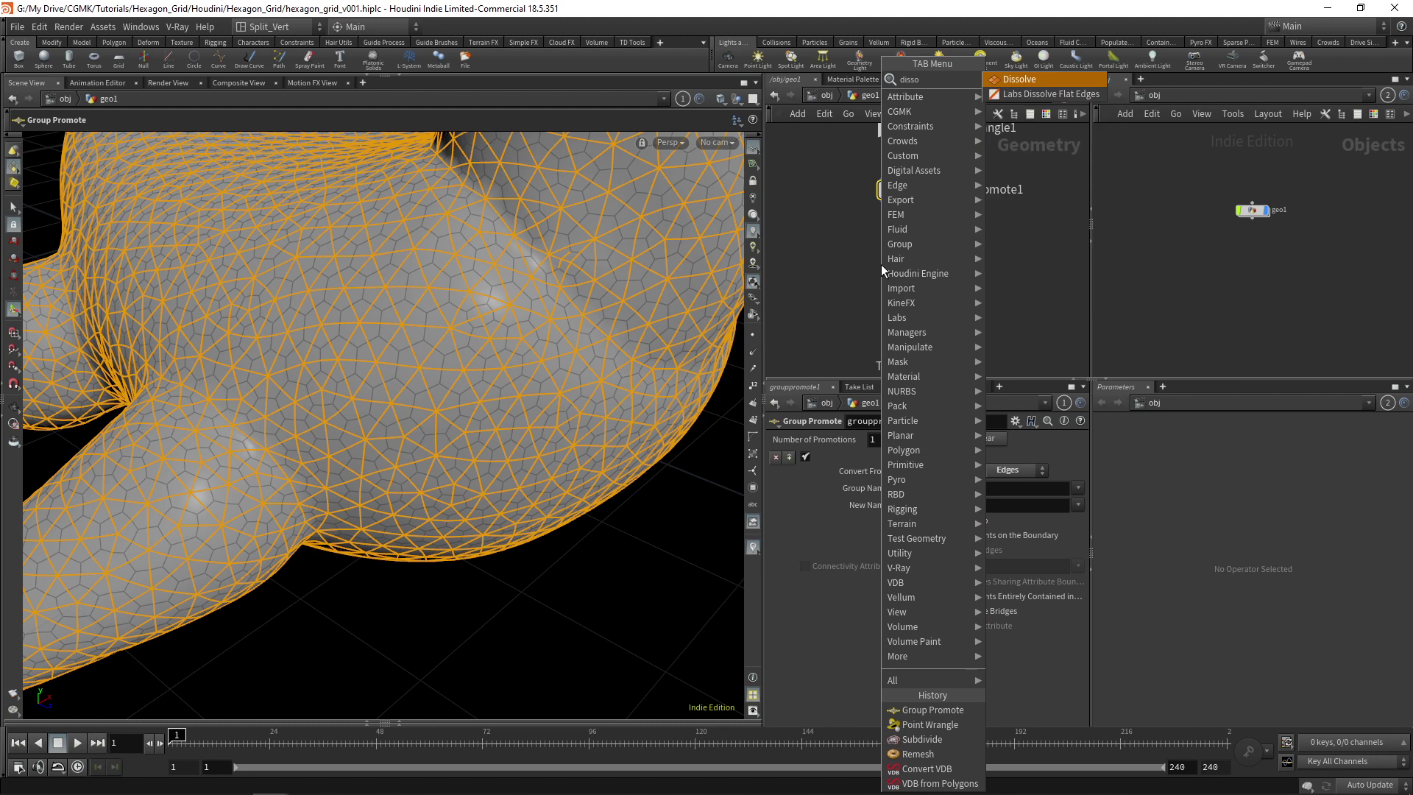
key("Return")
left_click(883, 270)
left_click(881, 251)
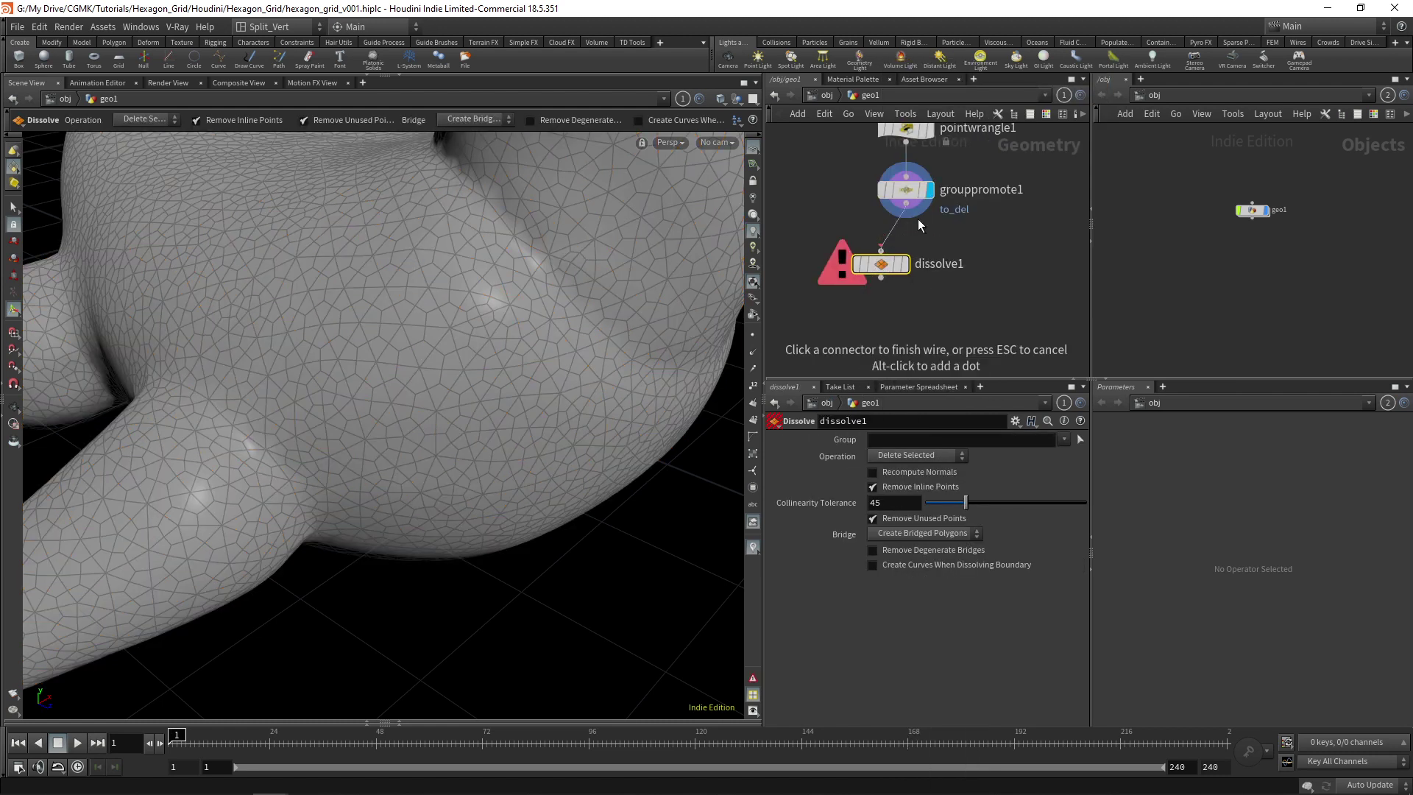
left_click(906, 209)
left_click(909, 267)
- Set the Dissolve node's group to to_del and align the node beneath the Group Promote node
left_click(1063, 440)
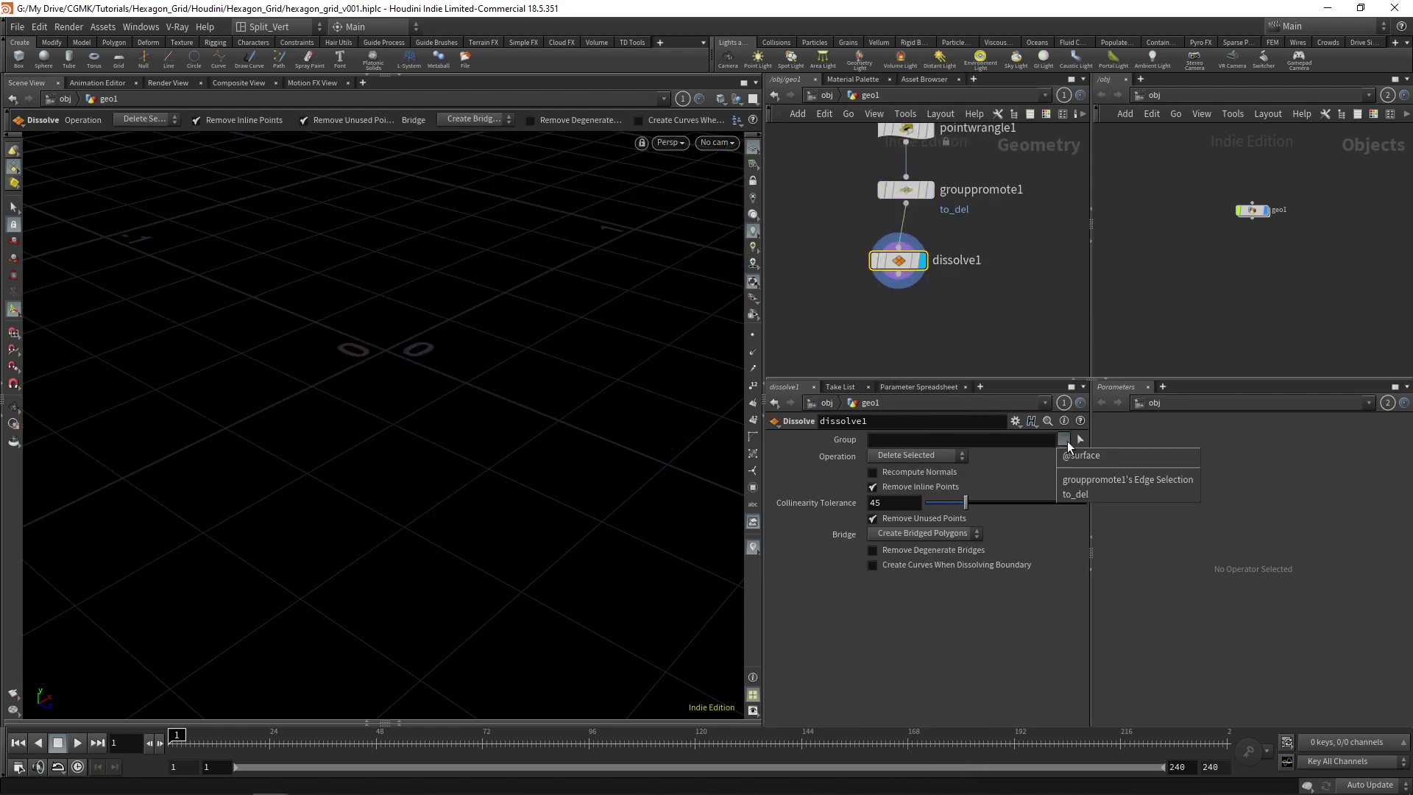
left_click(1082, 494)
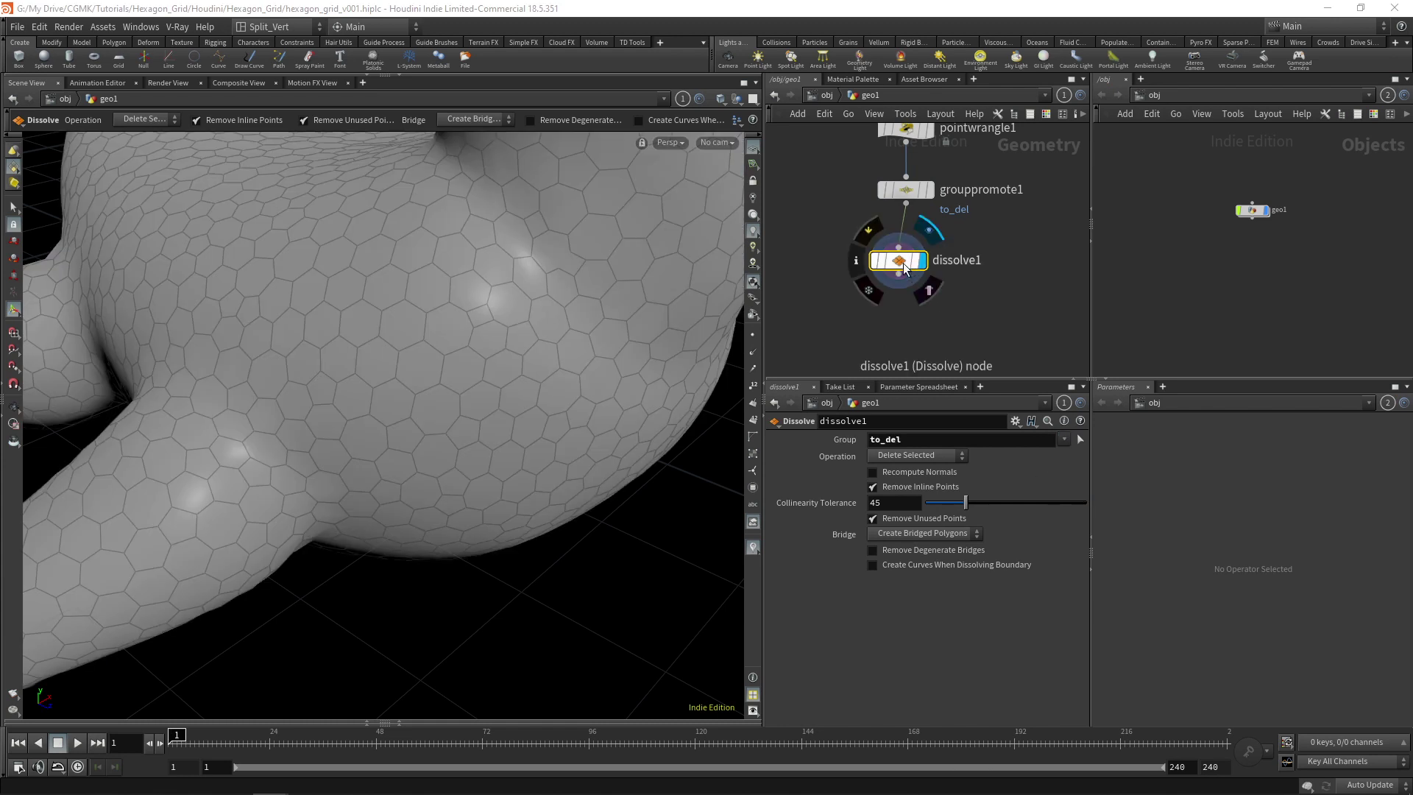
left_click_drag(905, 268, 913, 261)
key("Escape")
left_click_drag(461, 255, 488, 353)
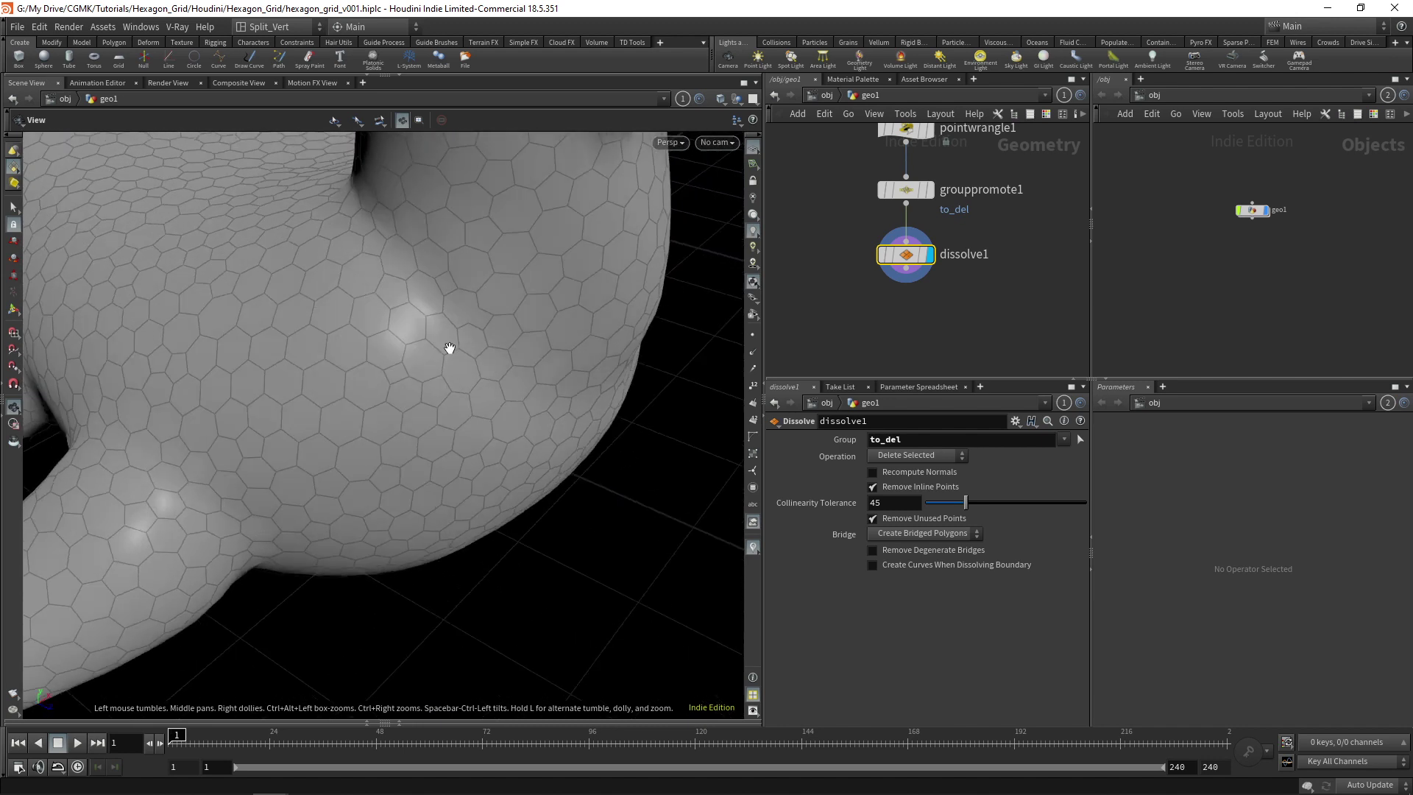
- Rename the point wrangle node to find_orig
key("Return")
middle_click_drag(1026, 252, 1002, 351)
scroll(992, 333, "down", 1)
left_click(905, 248)
double_click(960, 248)
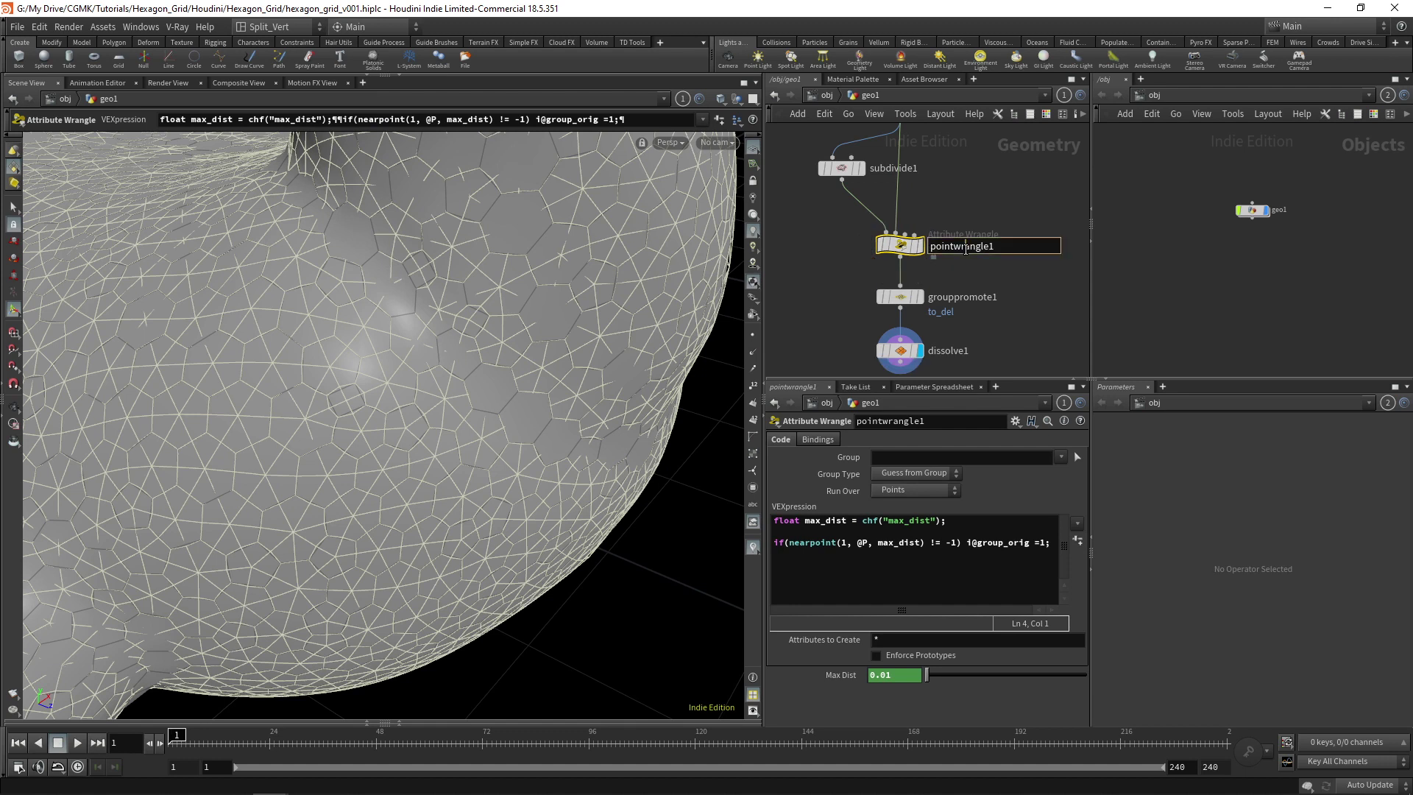
type("find_orig")
key("Return")
- Delete the channel expression from the find_orig wrangle's Max Dist parameter
left_click(881, 244)
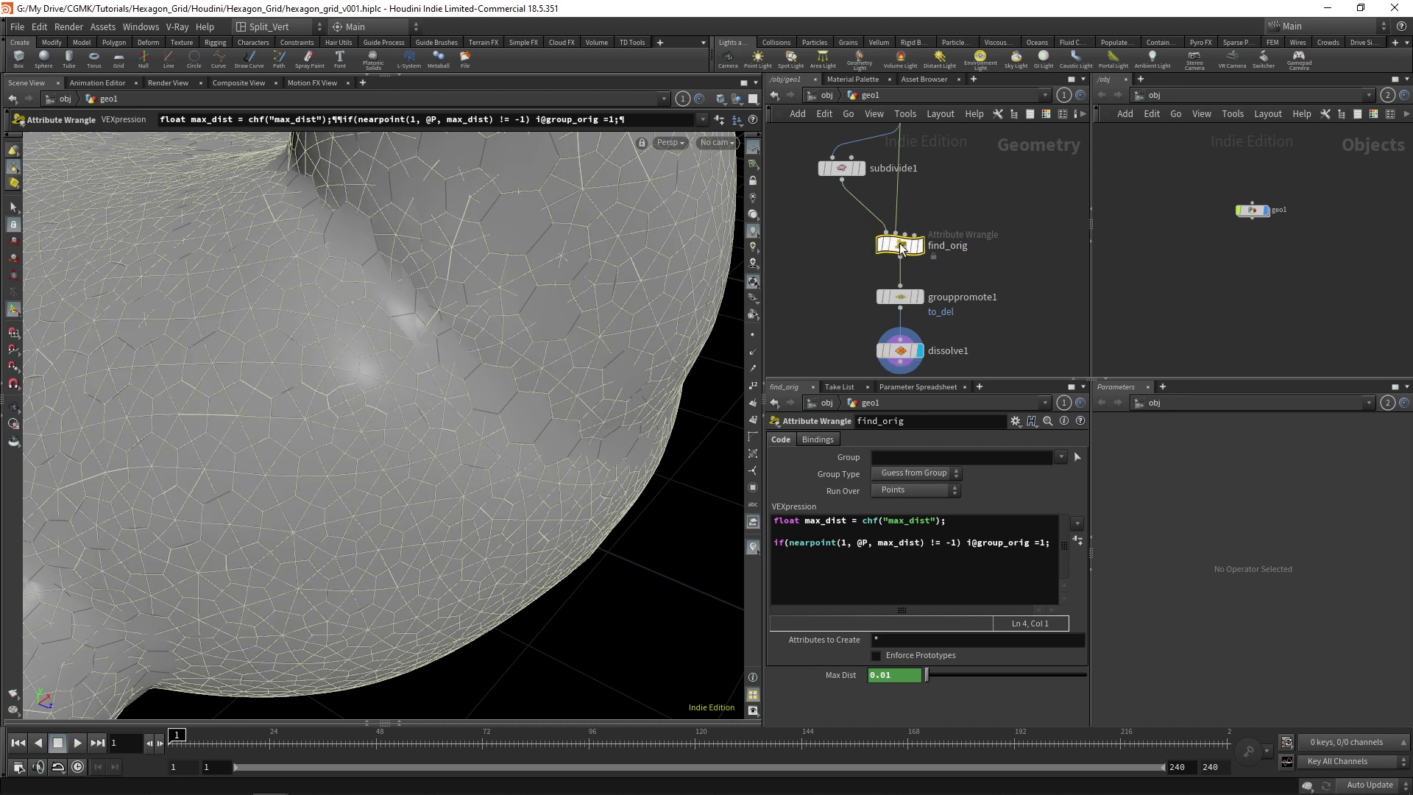
left_click(881, 245)
left_click(838, 679, "ctrl+shift")
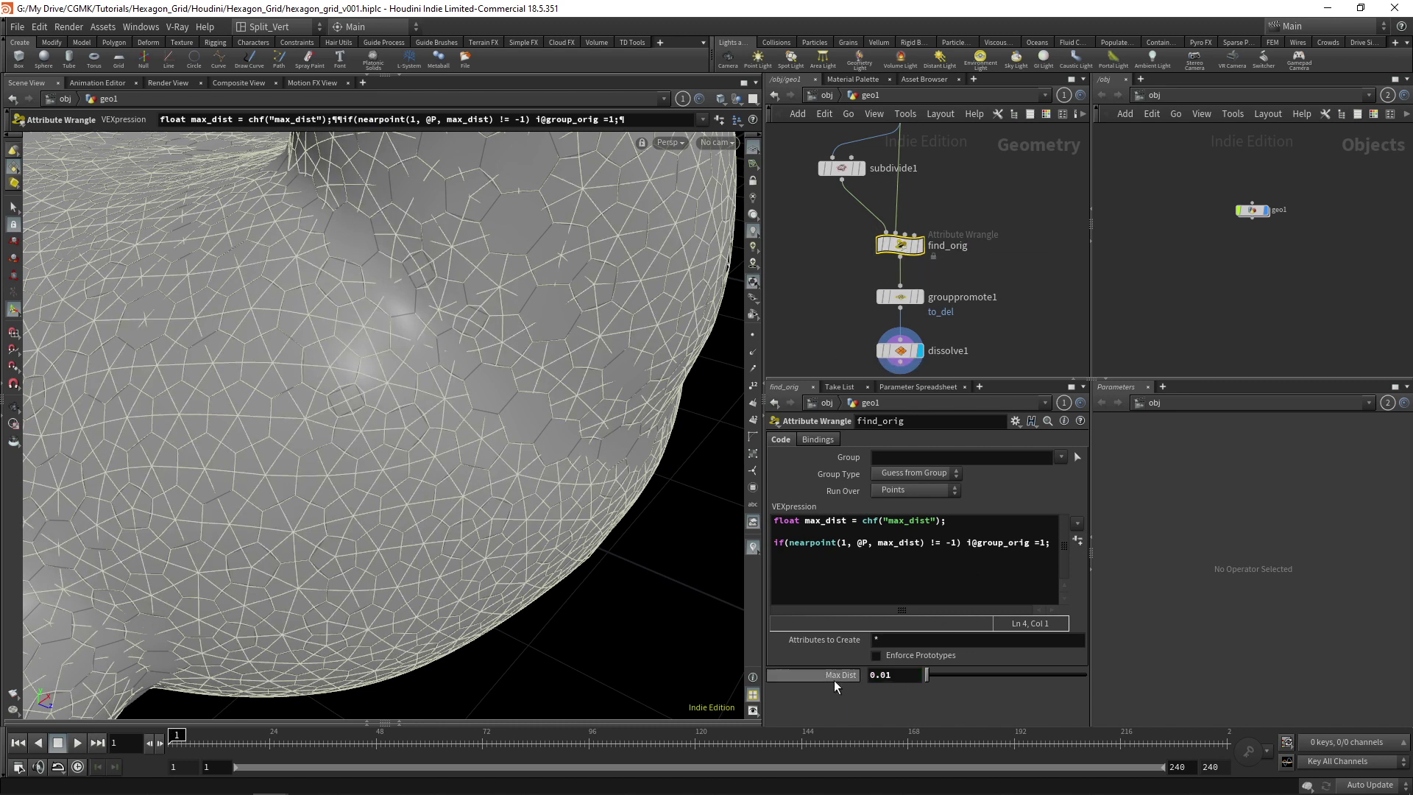
key("Escape")
left_click_drag(493, 434, 485, 377)
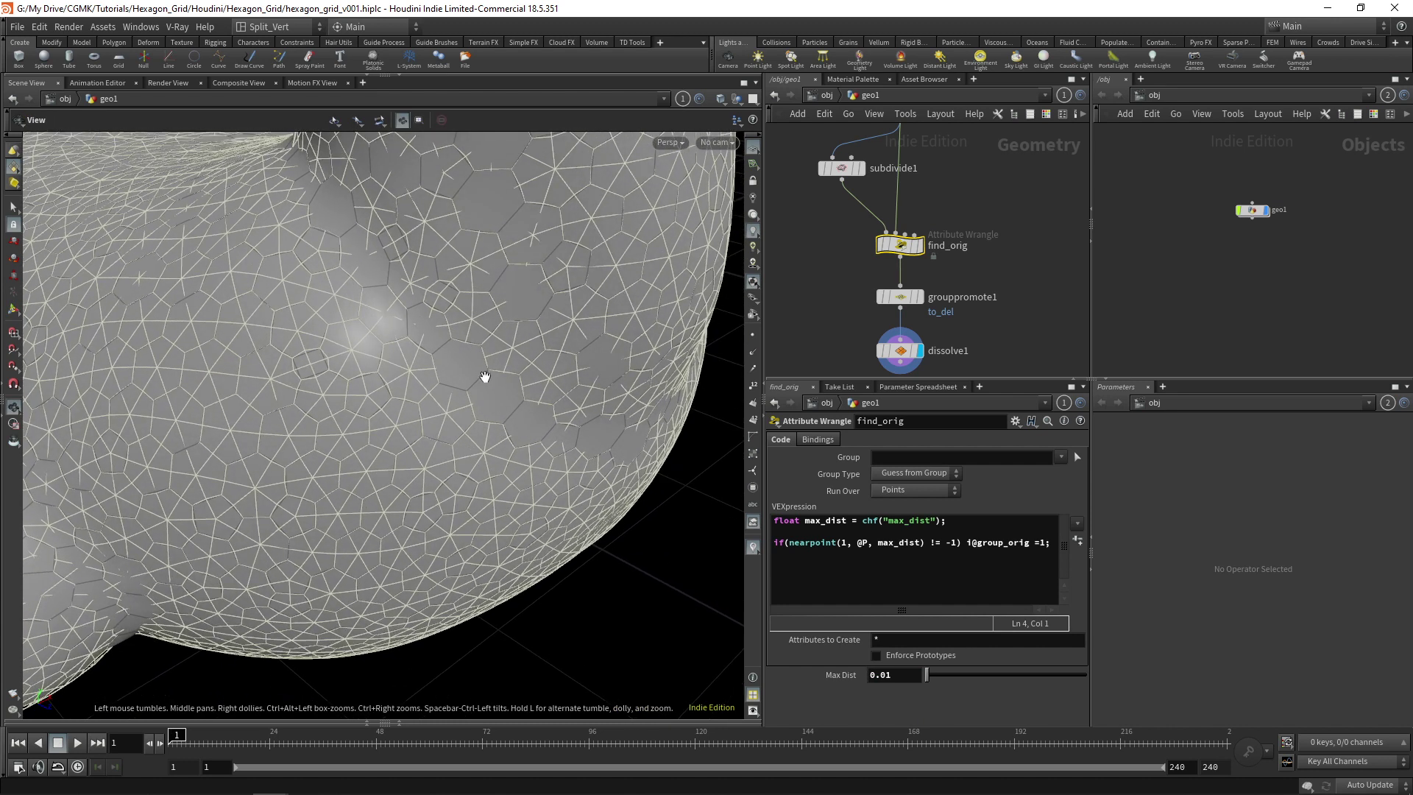
middle_click_drag(1067, 300, 1060, 275)
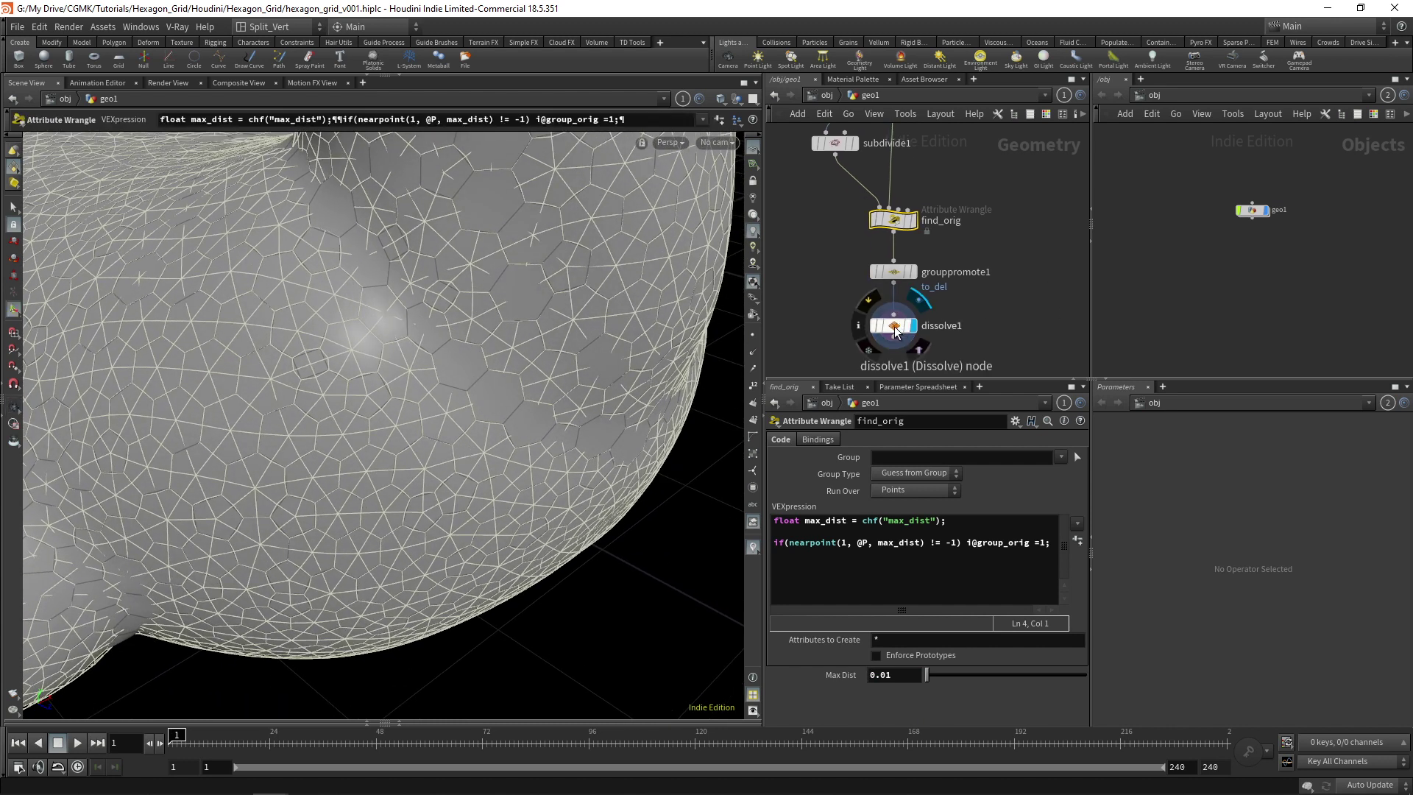
- Try a Max Dist of 0.005 and inspect the hexagon mesh in wireframe for leftover edges
left_click(910, 680)
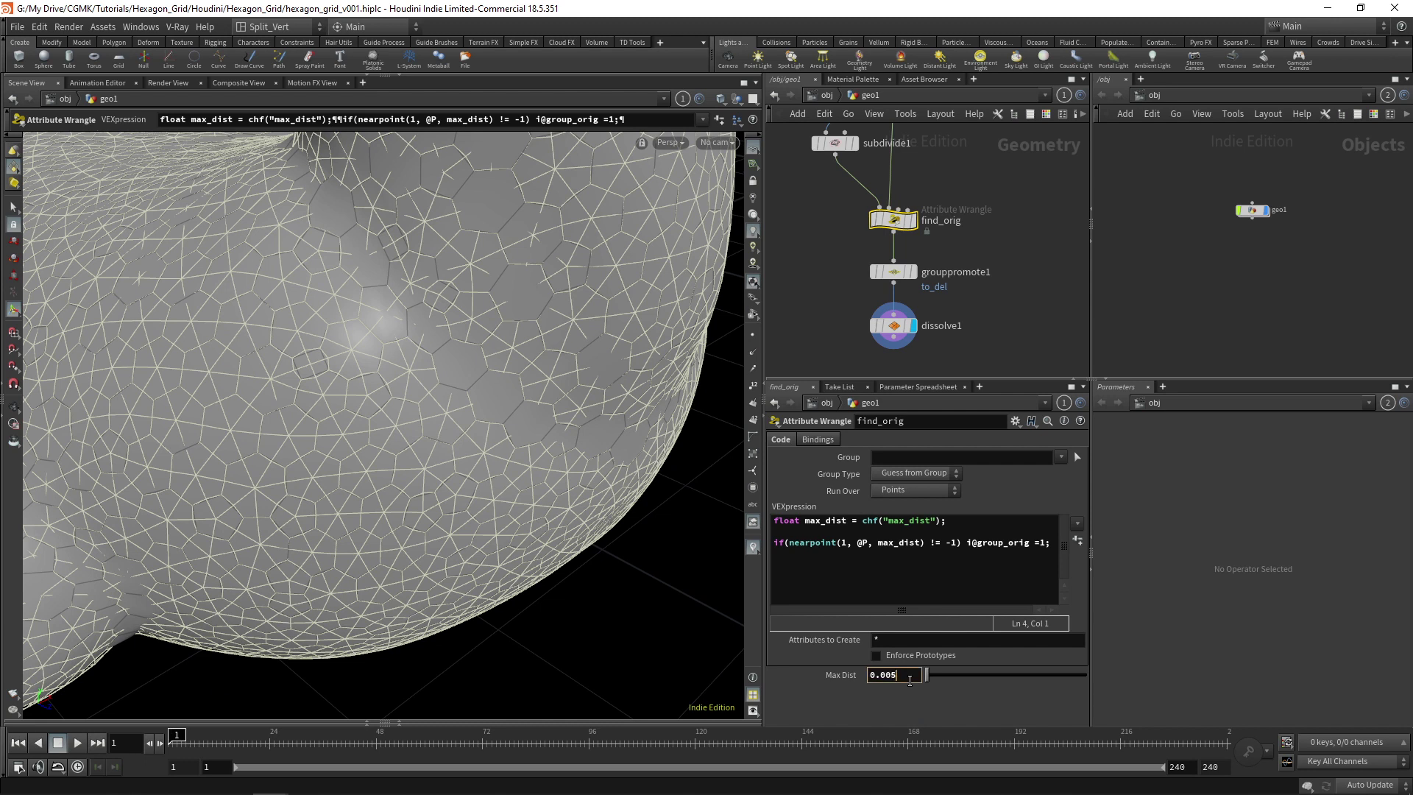
key("Return")
key("w")
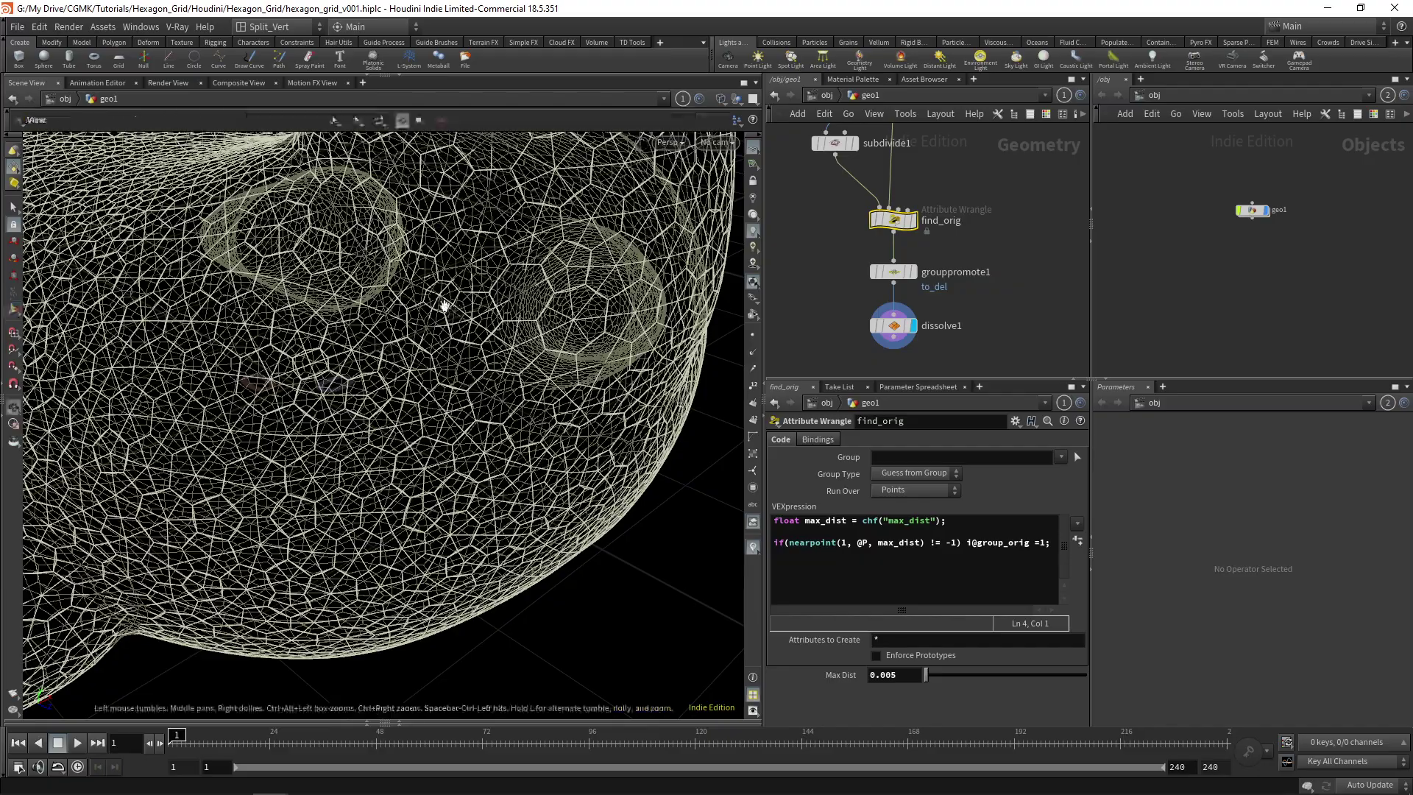
left_click_drag(440, 283, 419, 307, "alt")
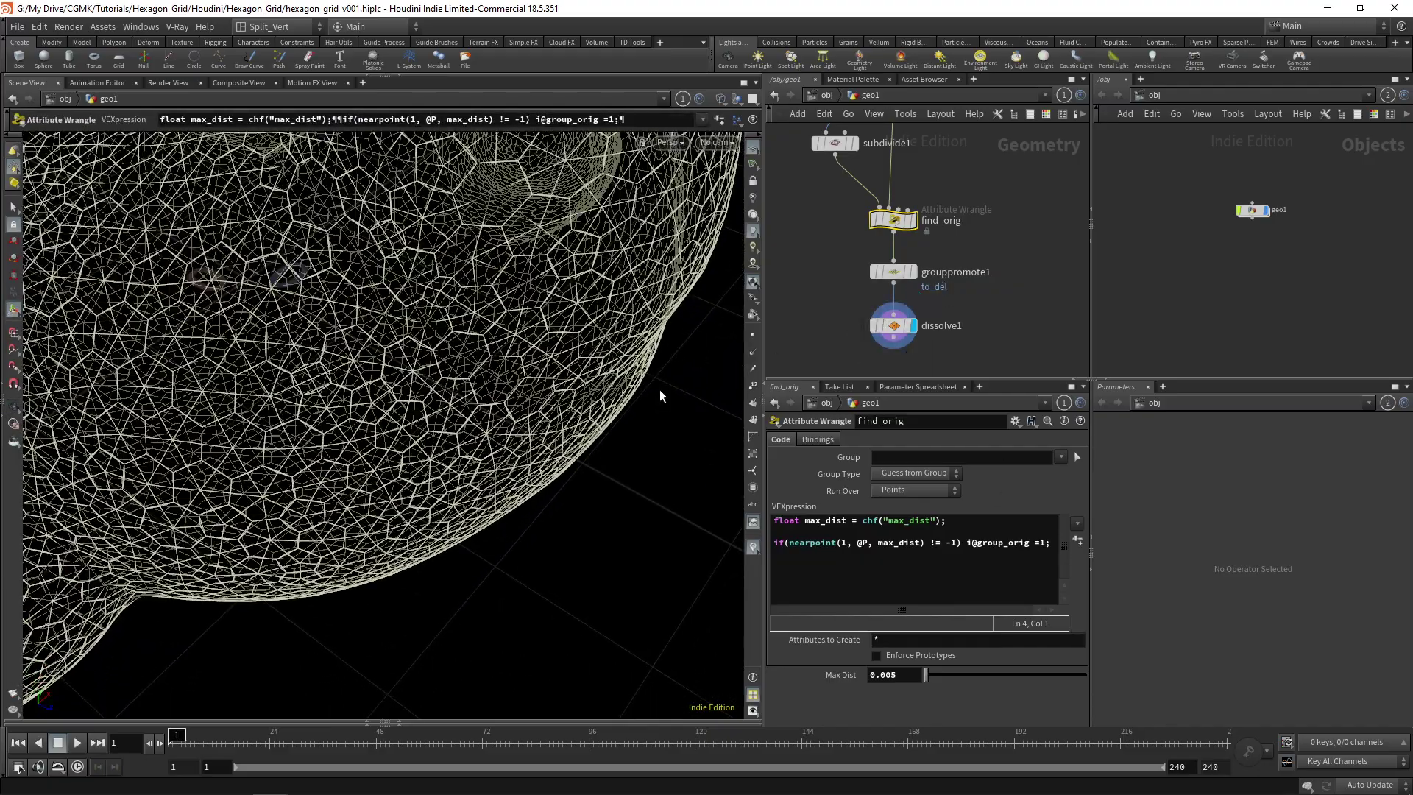
left_click_drag(454, 366, 431, 343, "alt")
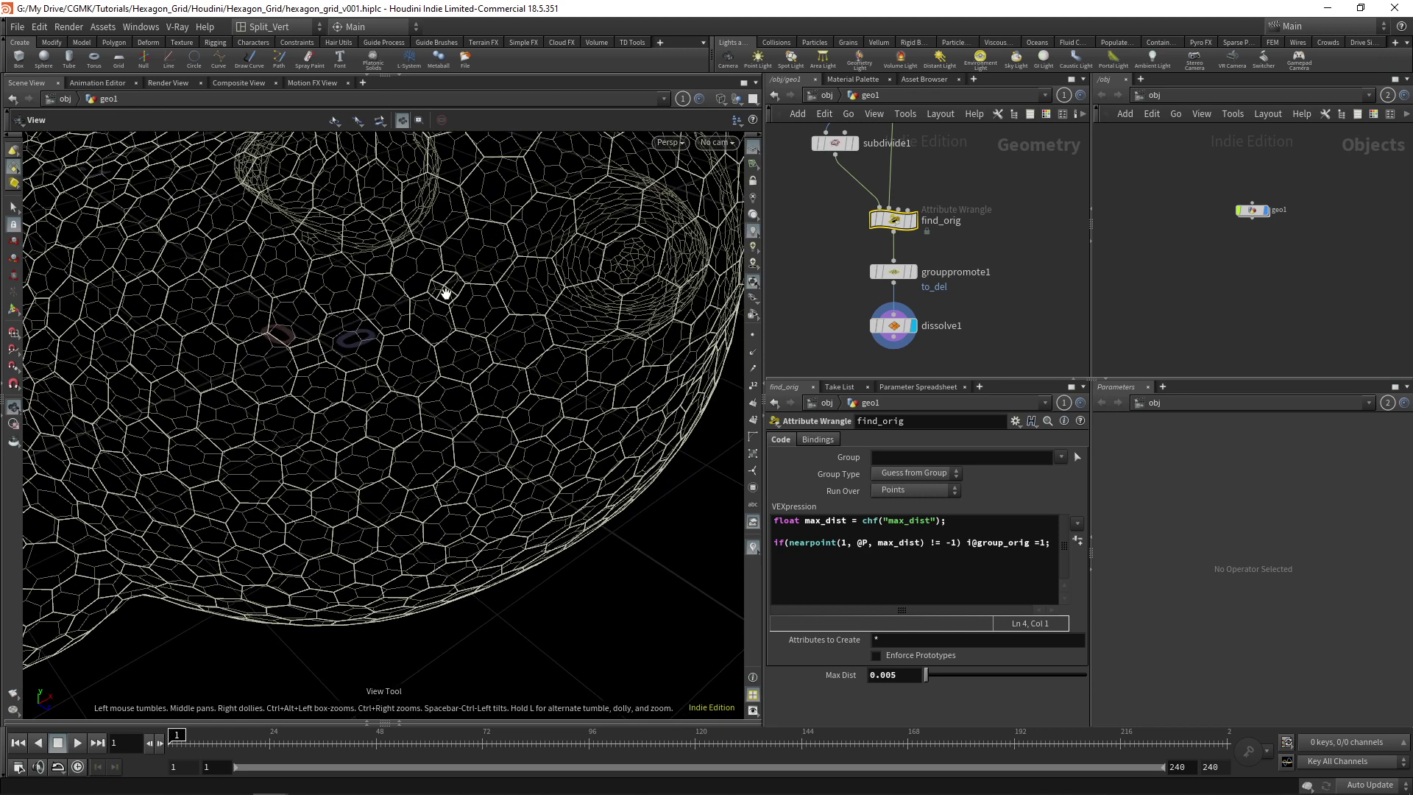
- Try a Max Dist of 0.008 and check the hexagon mesh in shaded view
left_click(901, 676)
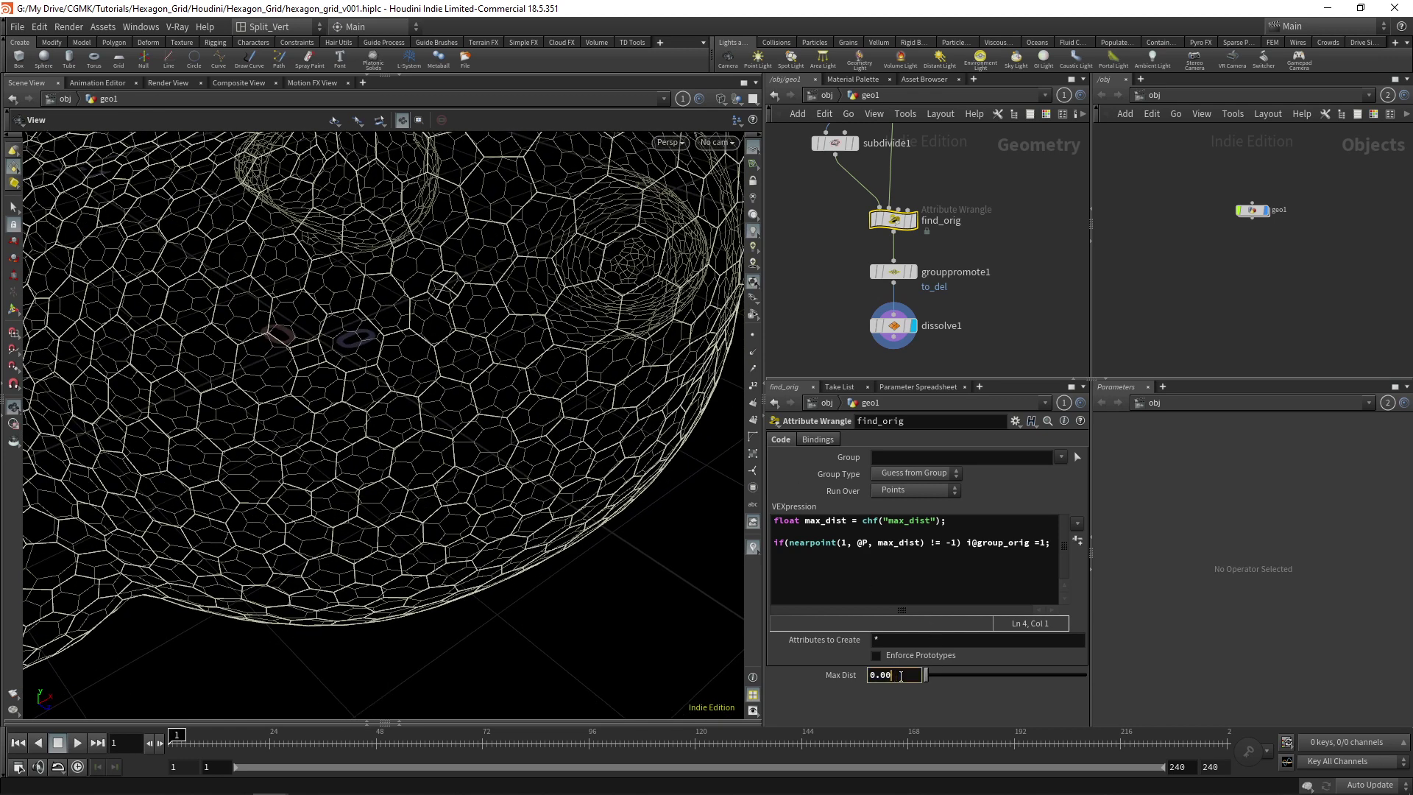
key("Return")
mouse_move(641, 426)
left_mouse_down()
mouse_move(571, 368)
mouse_move(608, 380)
mouse_move(493, 300)
mouse_move(492, 347)
mouse_move(388, 337)
mouse_move(365, 413)
mouse_move(328, 400)
mouse_move(527, 447)
mouse_move(542, 488)
left_mouse_up()
key("w")
scroll(492, 346, "up", 5)
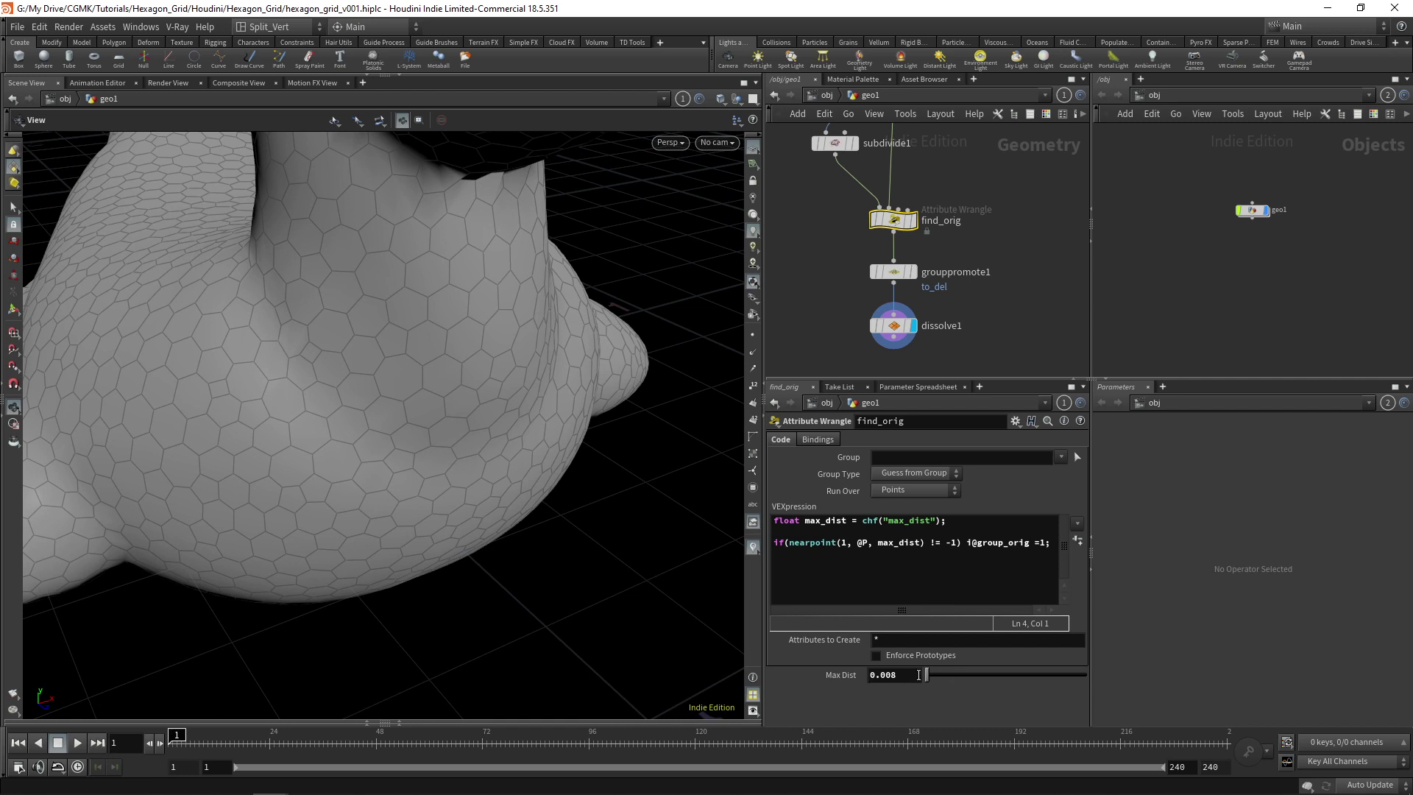
- Undo the manual Max Dist values and the deletion of its channel expression
key("ctrl+z")
key("ctrl+z")
key("ctrl+z")
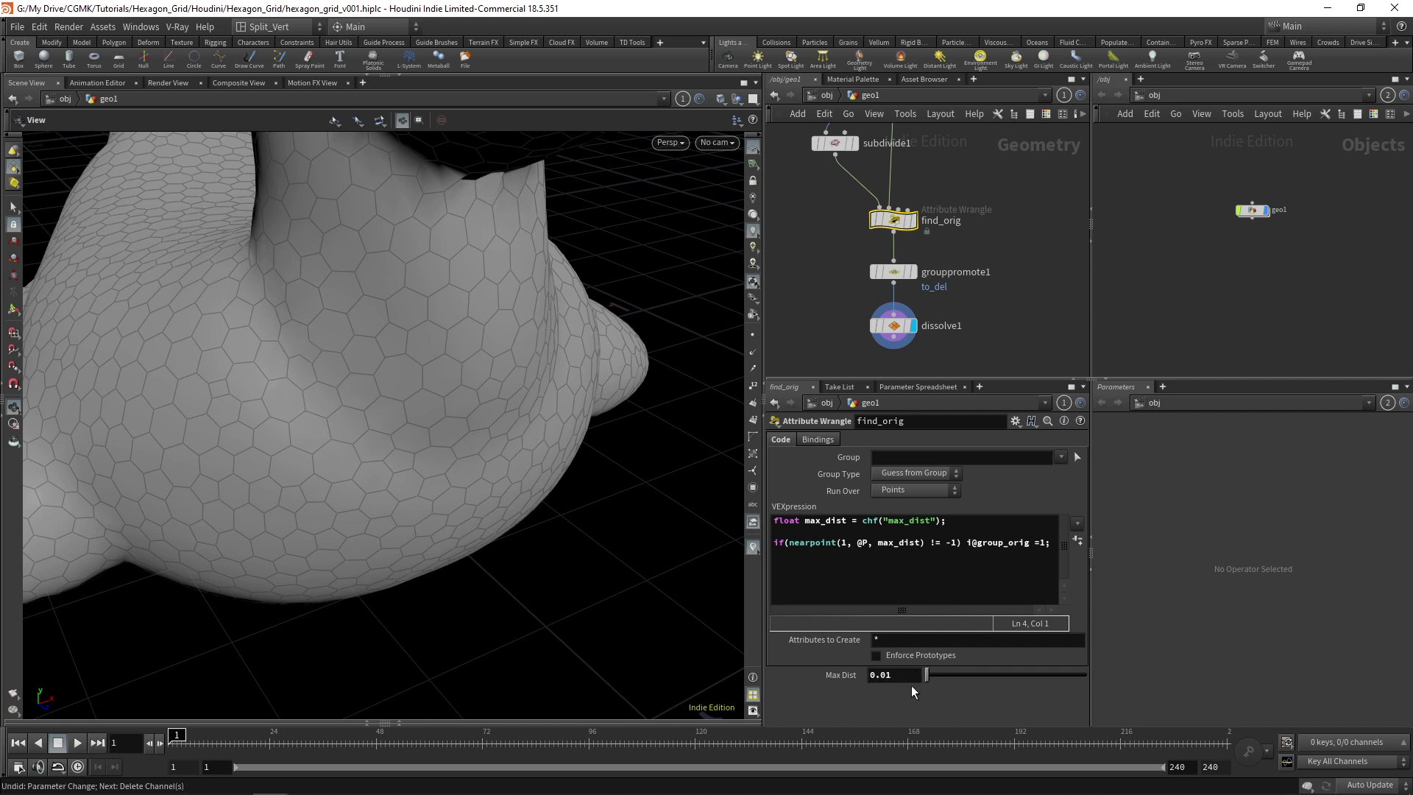
- Change the Max Dist expression of find_orig to ch("../remesh1/targetsize")/6
left_click(843, 676)
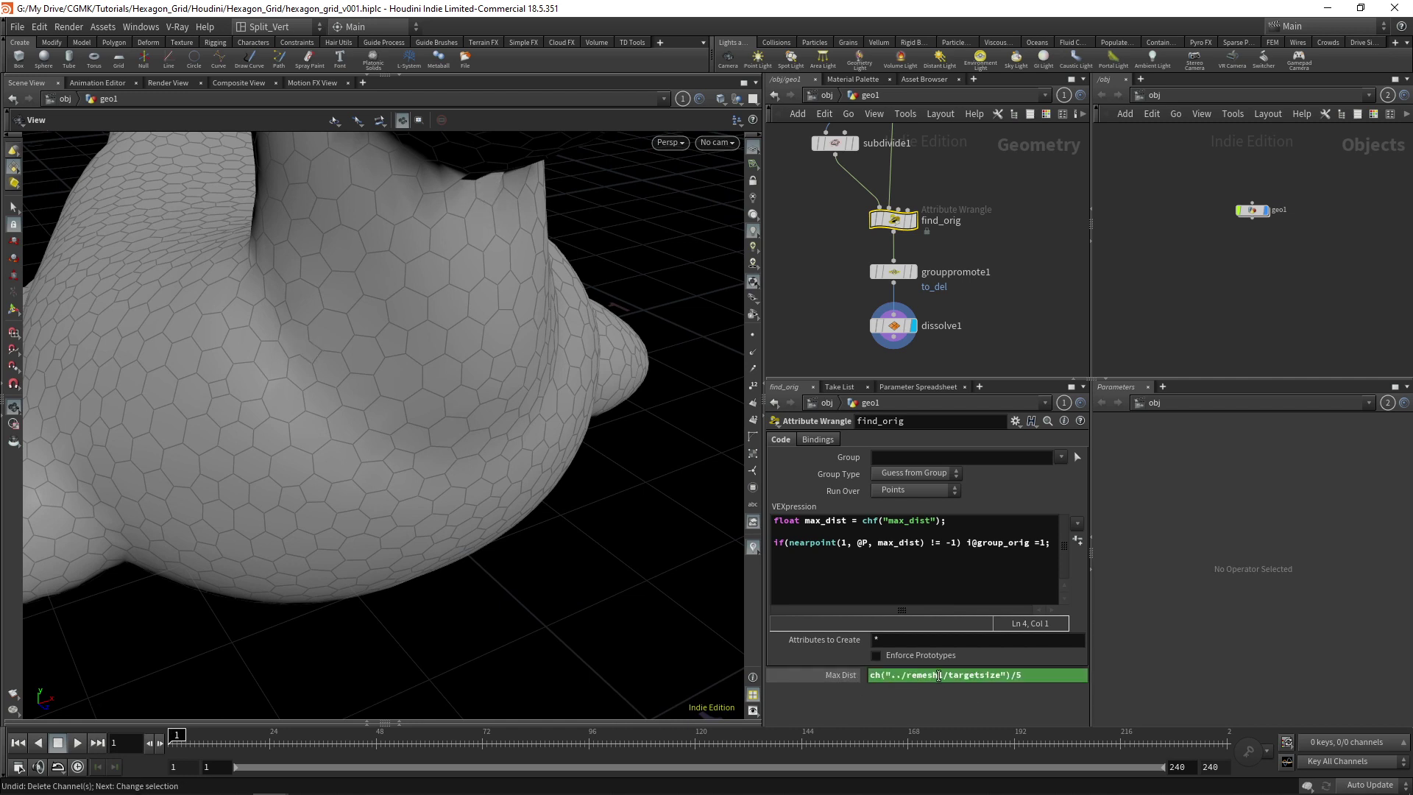
left_click(1035, 678)
key("Return")
left_click_drag(546, 395, 330, 447)
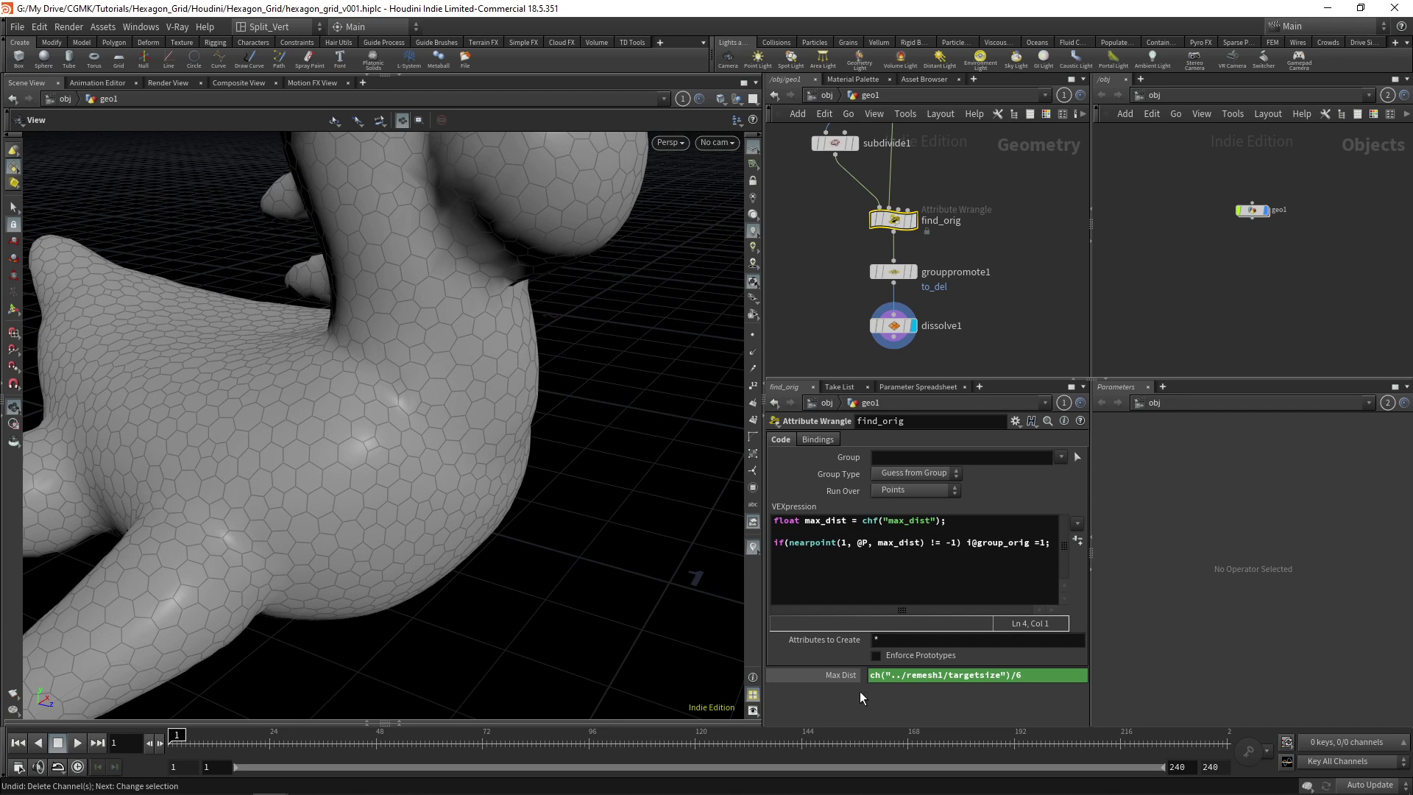
left_click(846, 676)
left_click_drag(380, 377, 413, 329)
- Add a Normal node below the Dissolve node, wired to its output, and display it
middle_click_drag(1027, 306, 1017, 264)
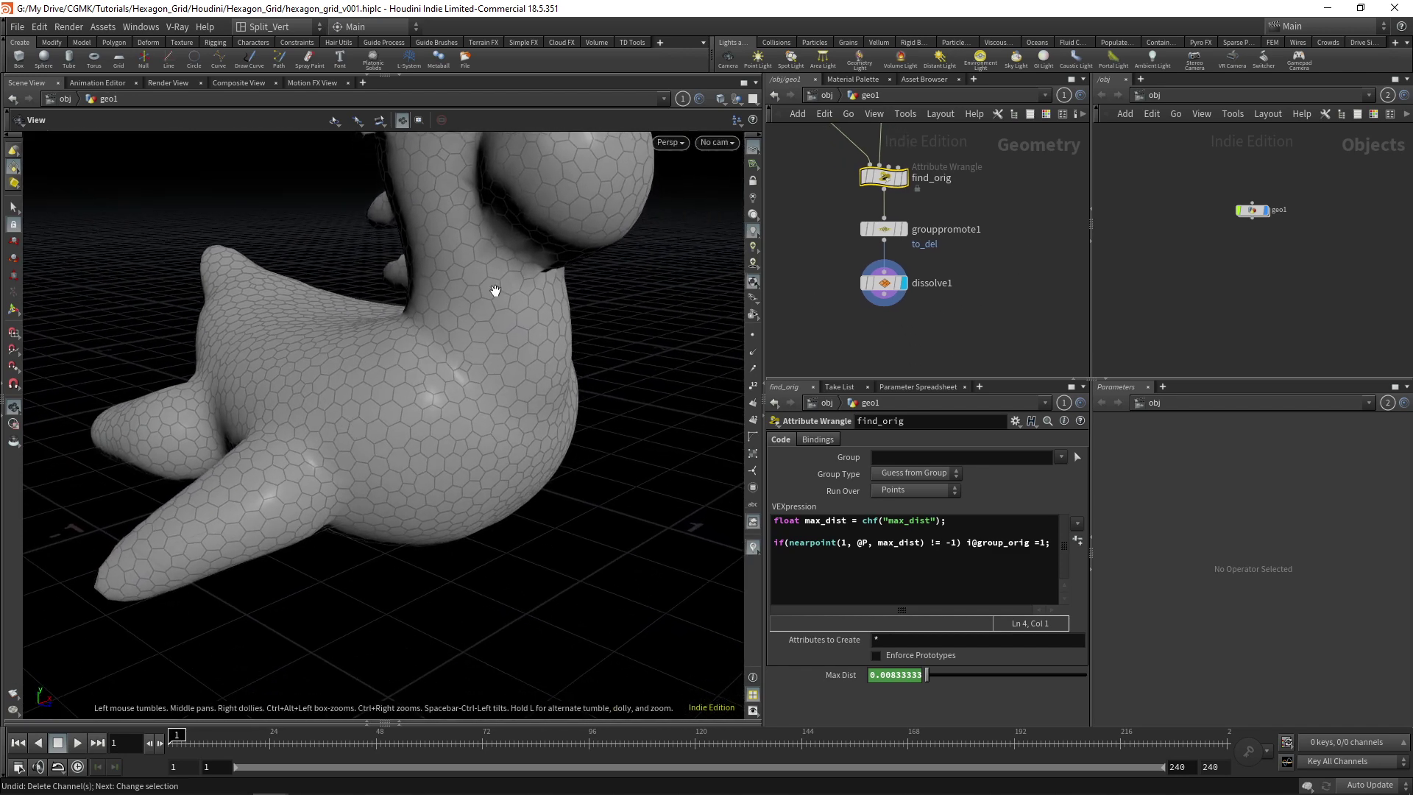
key("w")
key("w")
key("Tab")
type("normal")
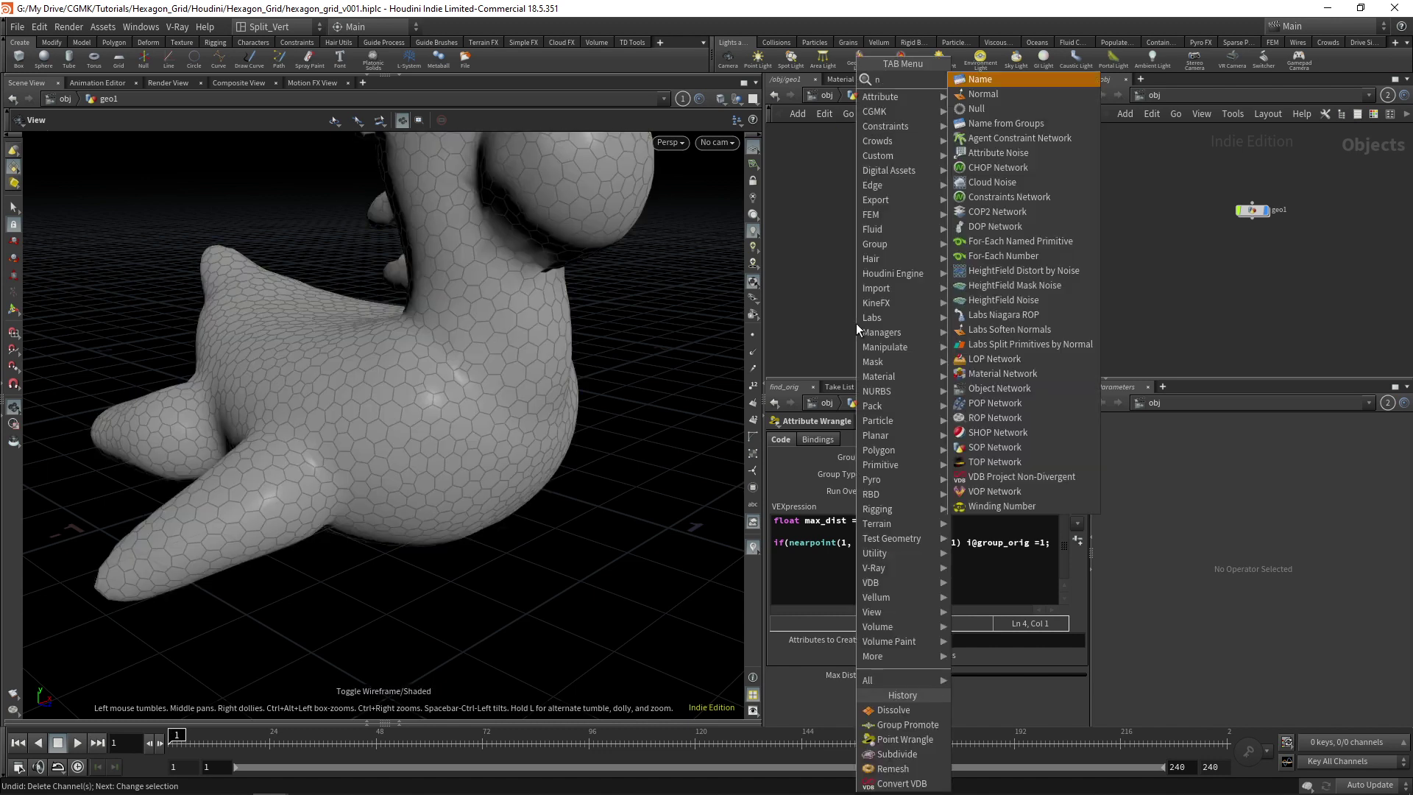
key("Return")
left_click(856, 324)
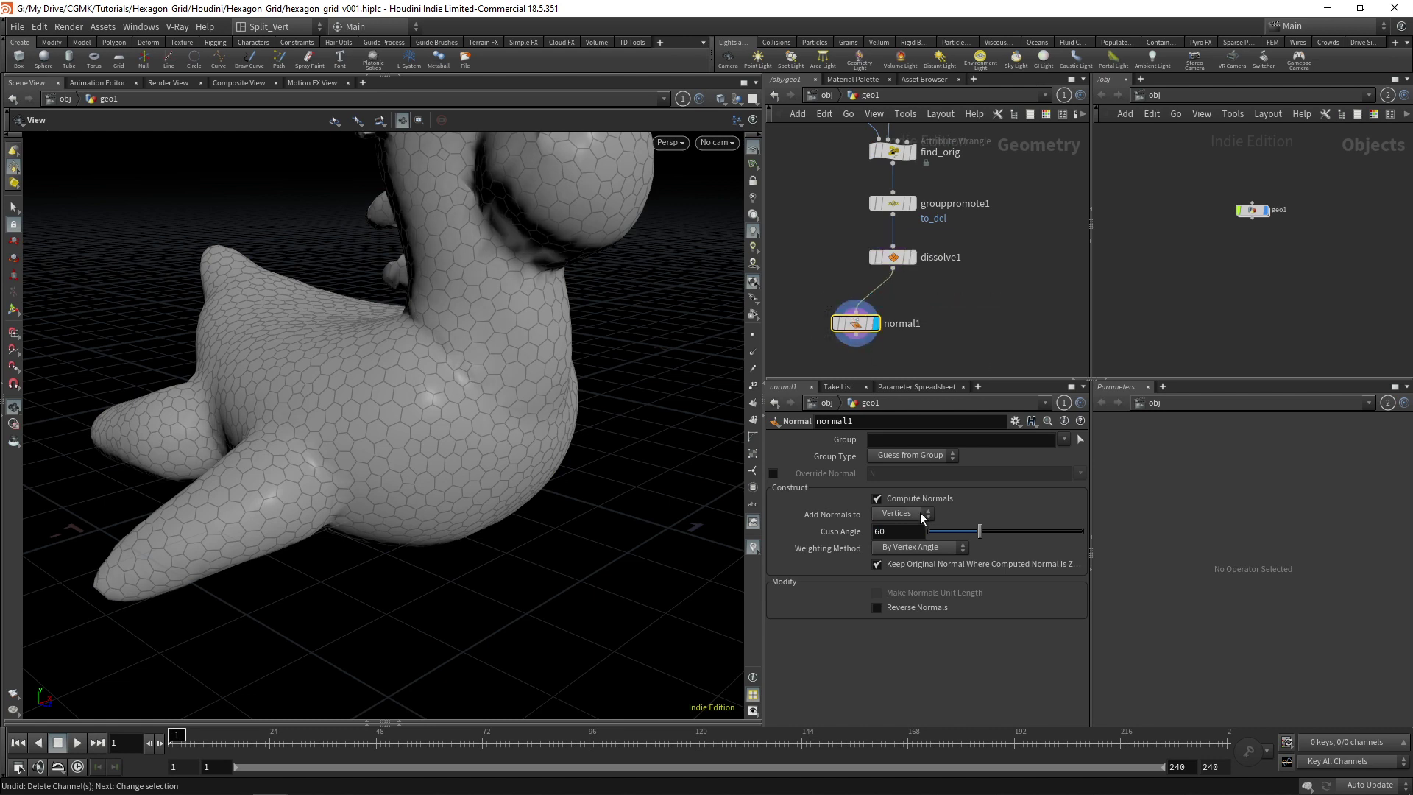
- Set the Normal node's Cusp Angle to 2
left_click_drag(910, 531, 837, 546)
type("2")
key("Return")
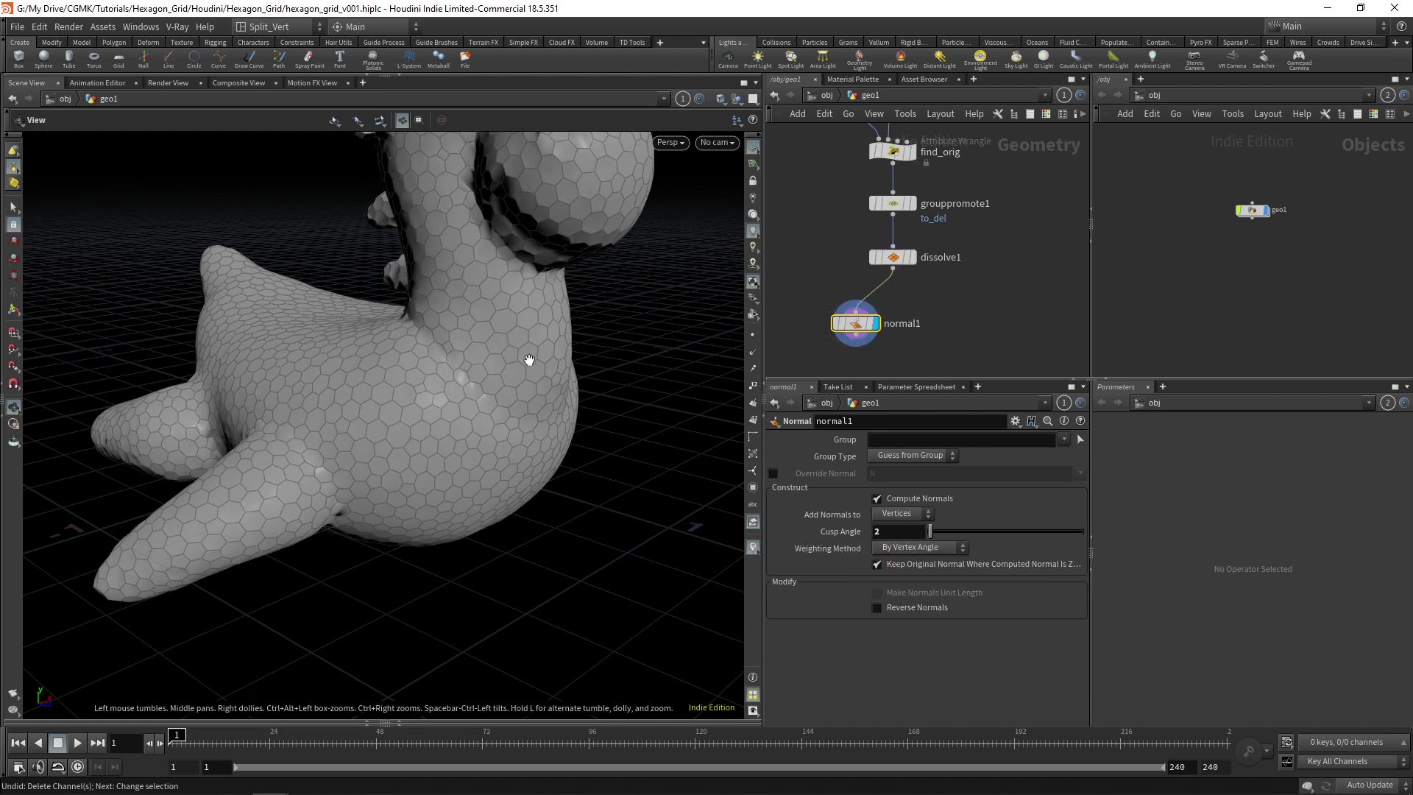
- Switch the viewport to shaded display without wireframe and examine the faceted surface from several angles
key("w")
mouse_move(527, 356)
left_mouse_down()
mouse_move(457, 346)
mouse_move(483, 369)
left_mouse_up()
key("w")
key("shift+w")
right_click_drag(508, 296, 388, 473)
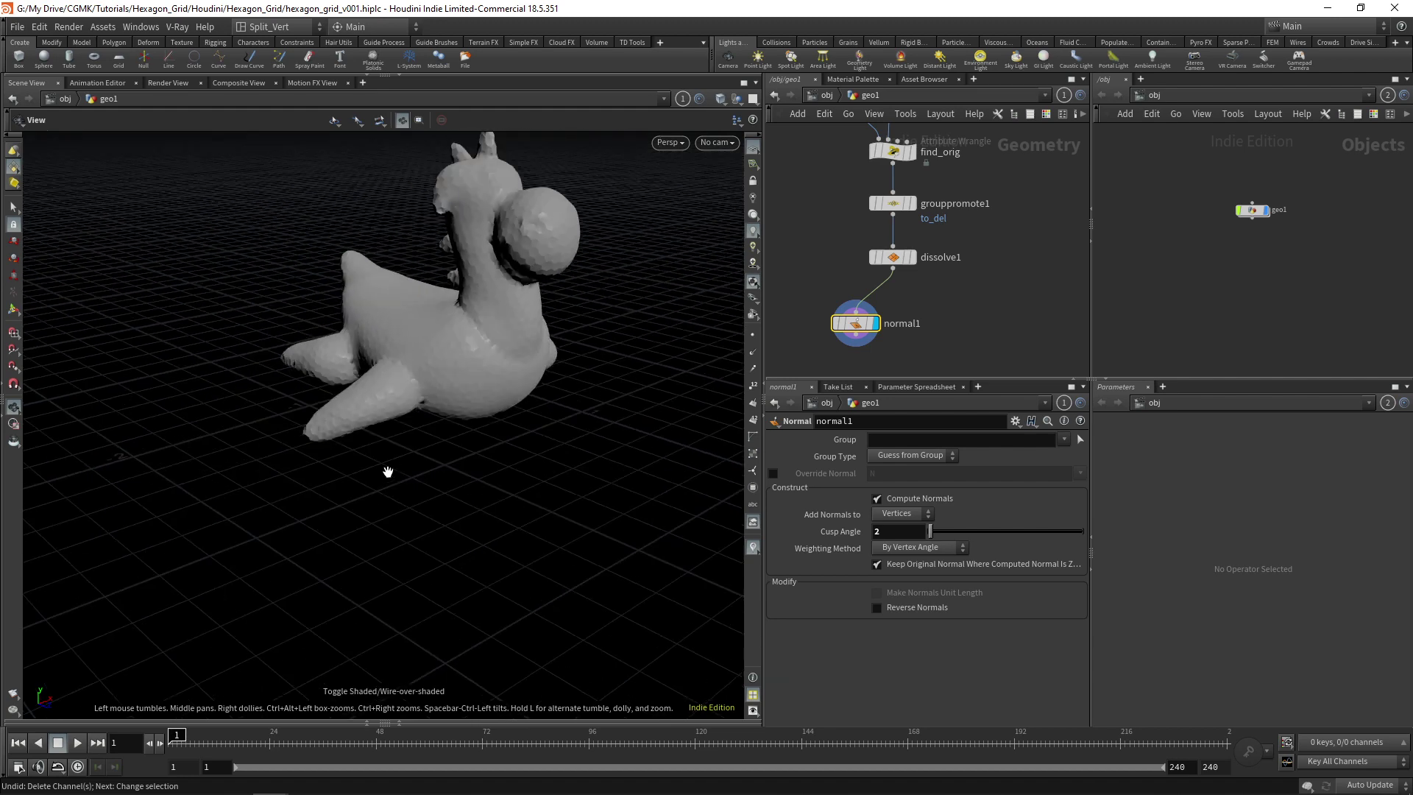
left_click_drag(388, 473, 403, 431)
right_click_drag(403, 431, 492, 301)
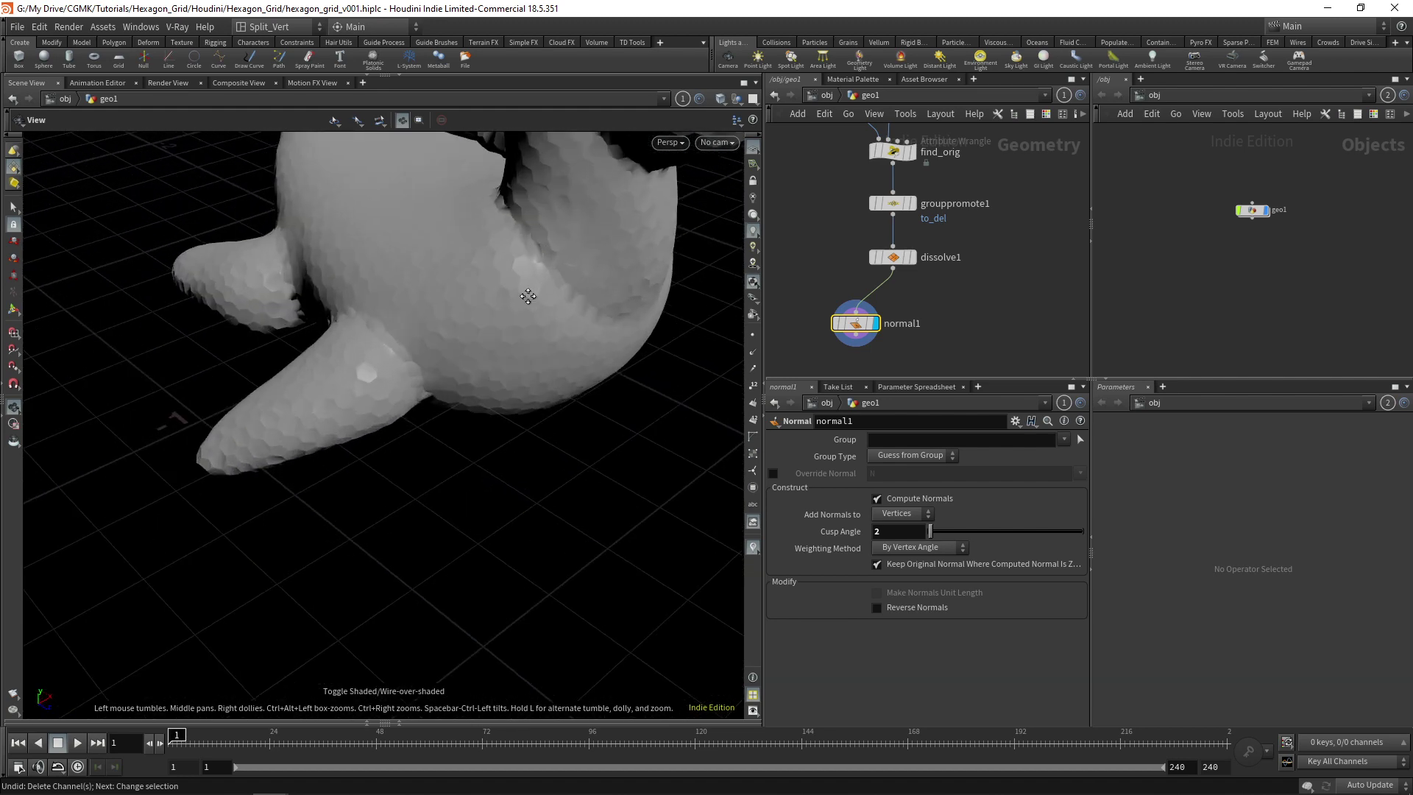
middle_click_drag(492, 300, 404, 375)
- Place a PolyWire node beside the Normal node, below the Dissolve node
middle_click_drag(1000, 311, 1001, 254)
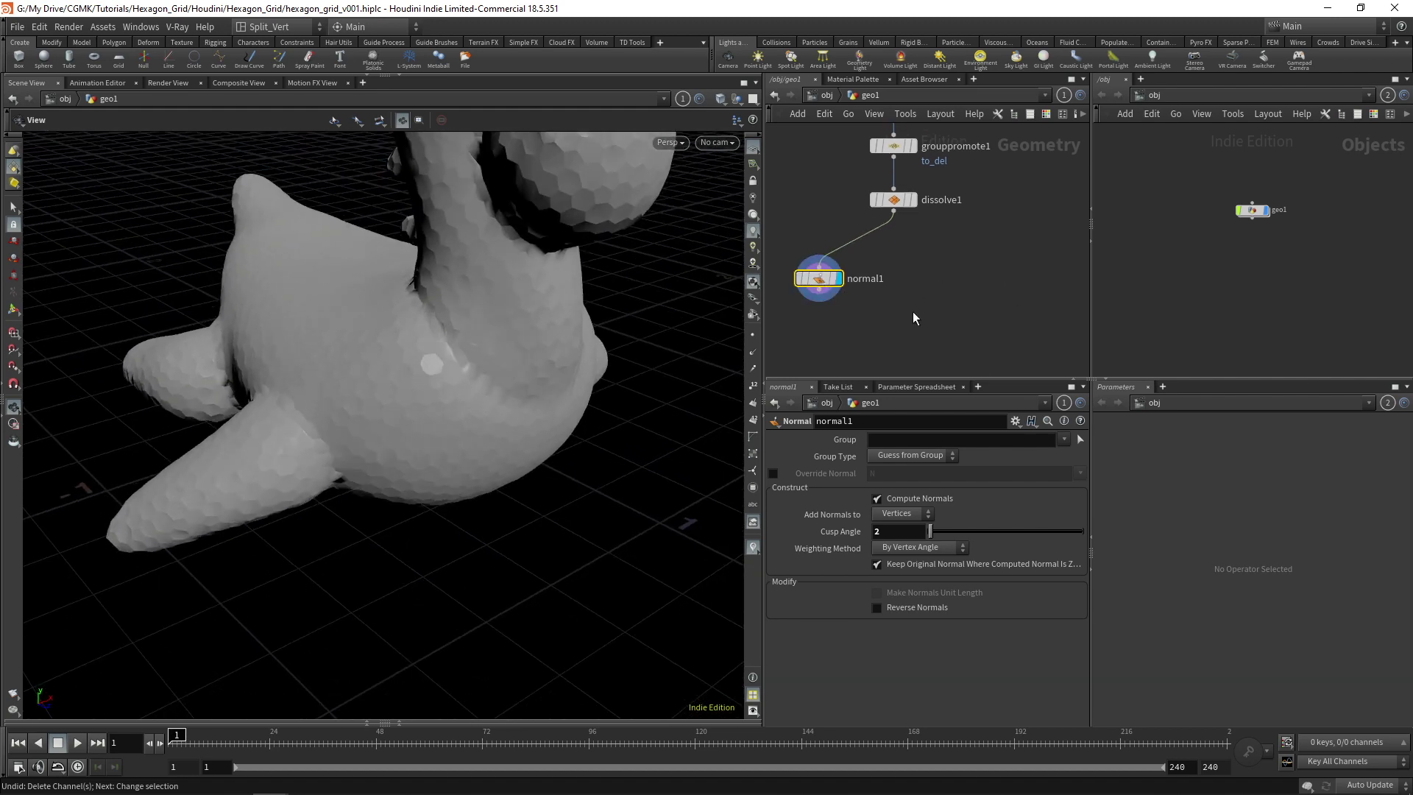
key("Tab")
type("polyext")
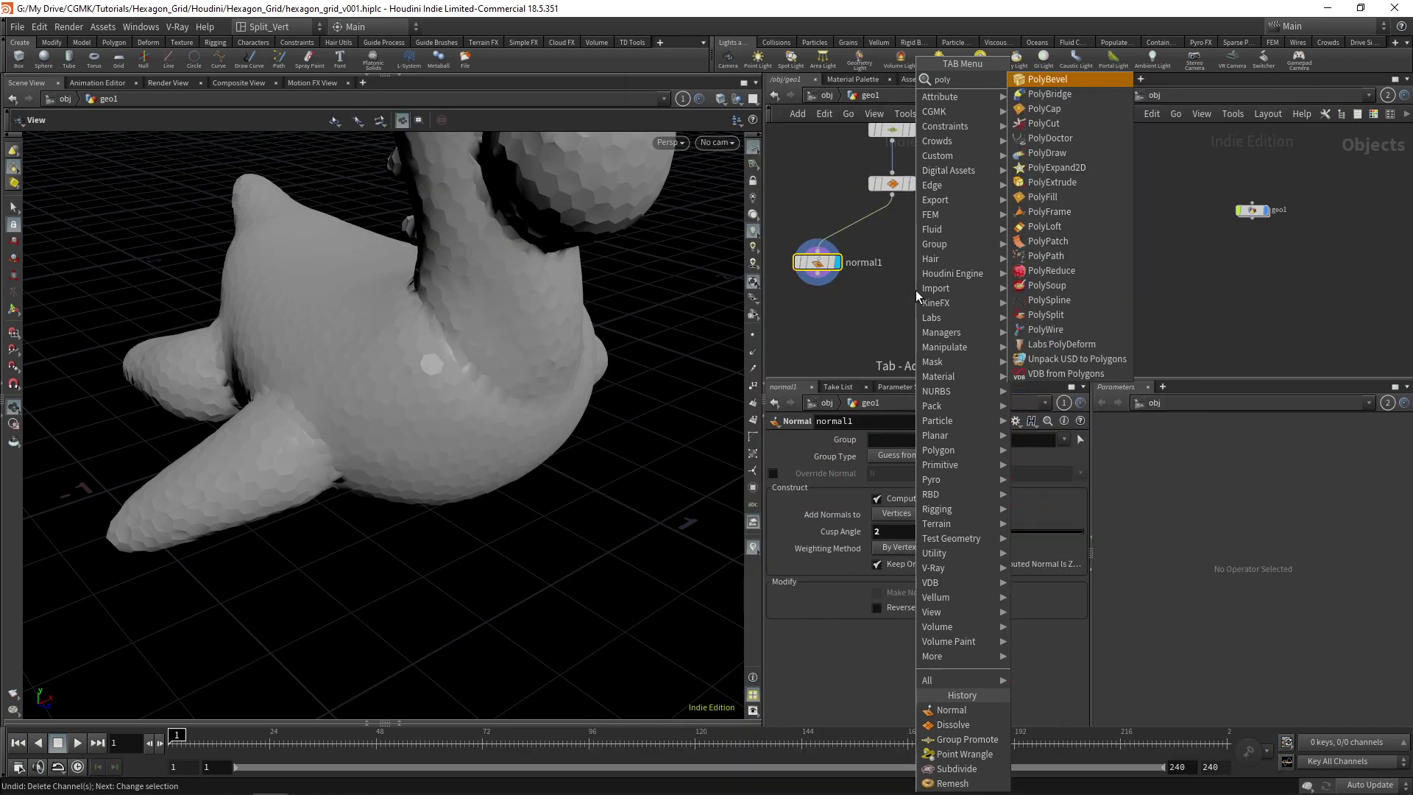
key("Return")
left_click(916, 290)
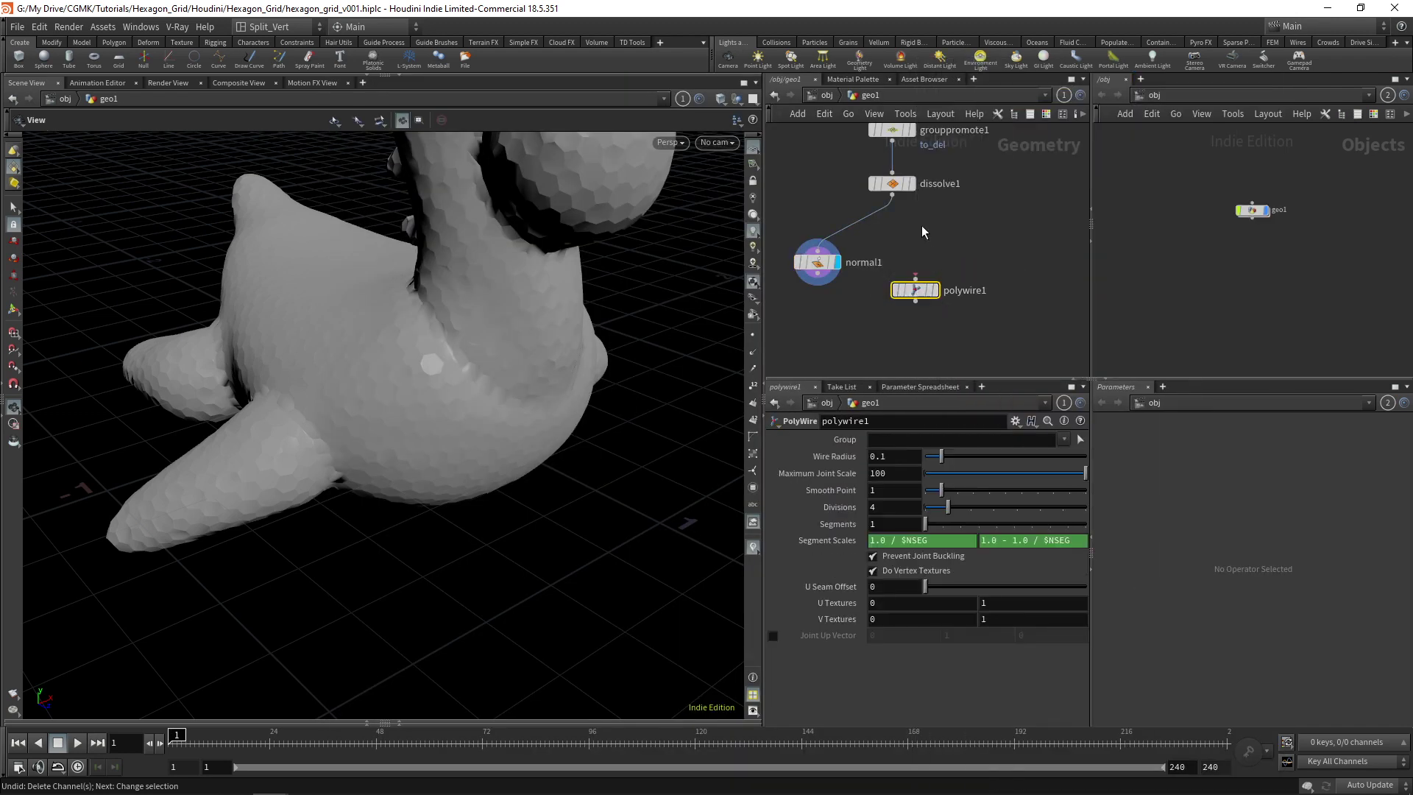
- Wire the Dissolve node's output into the PolyWire node, display it, and set its Wire Radius to 0.002
left_click(890, 186)
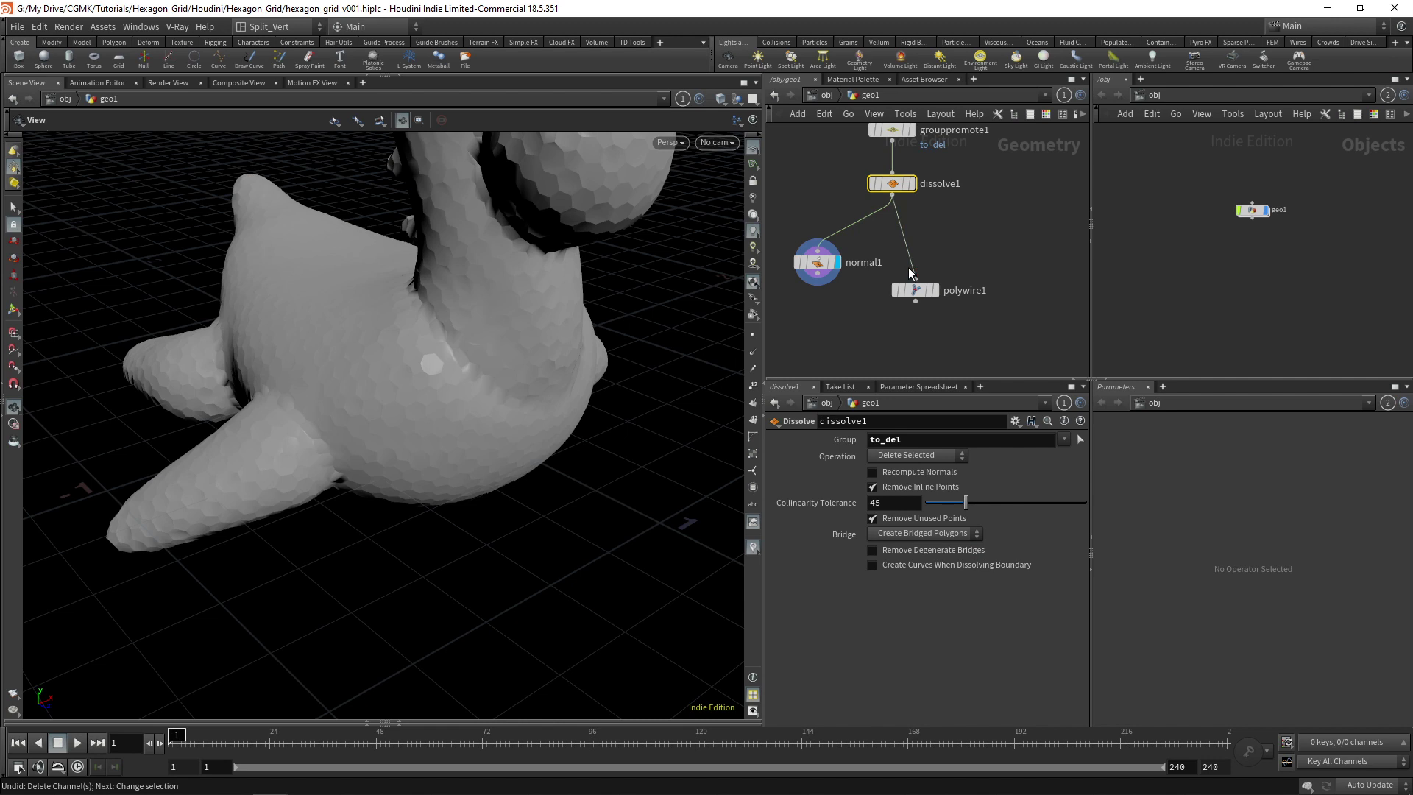
left_click(929, 293)
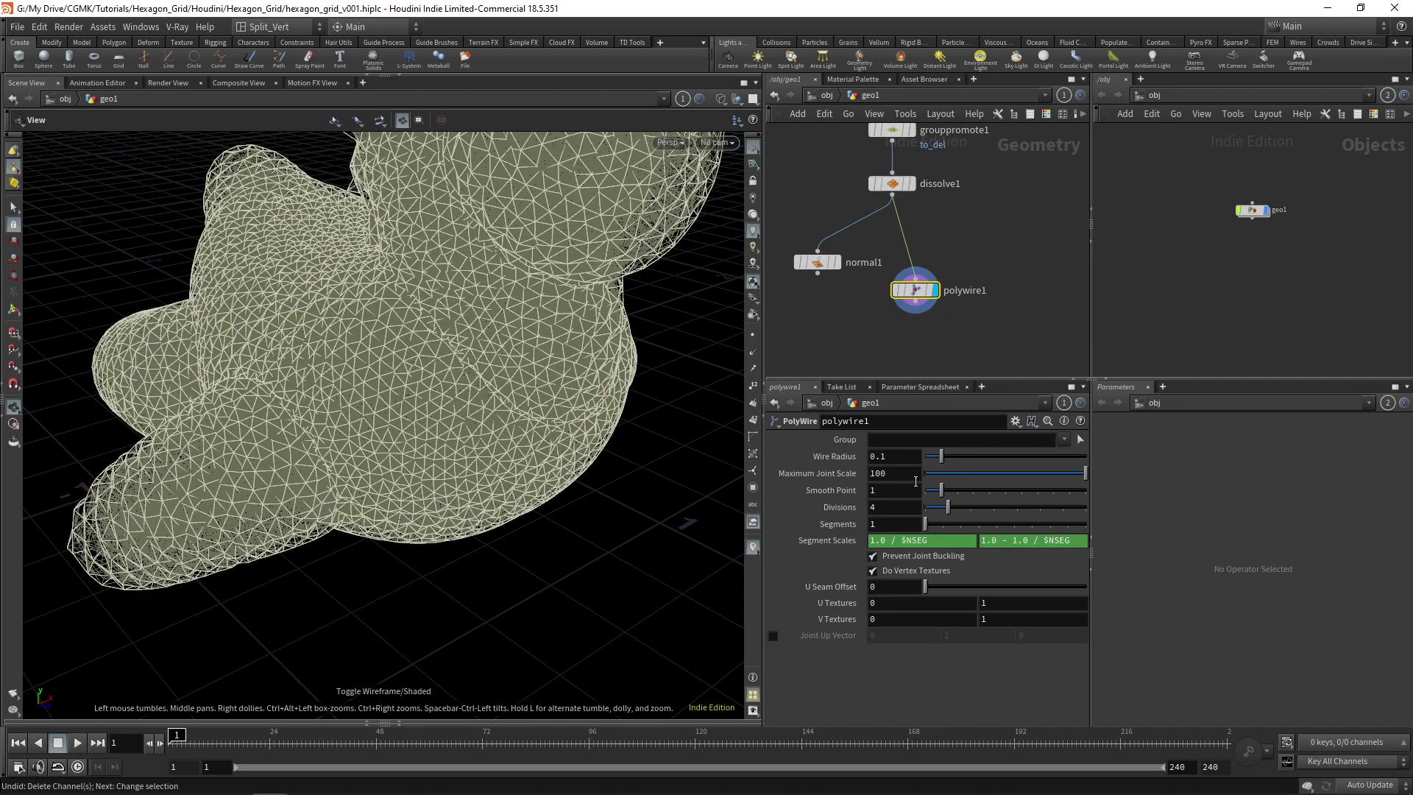
type("0.002")
key("Return")
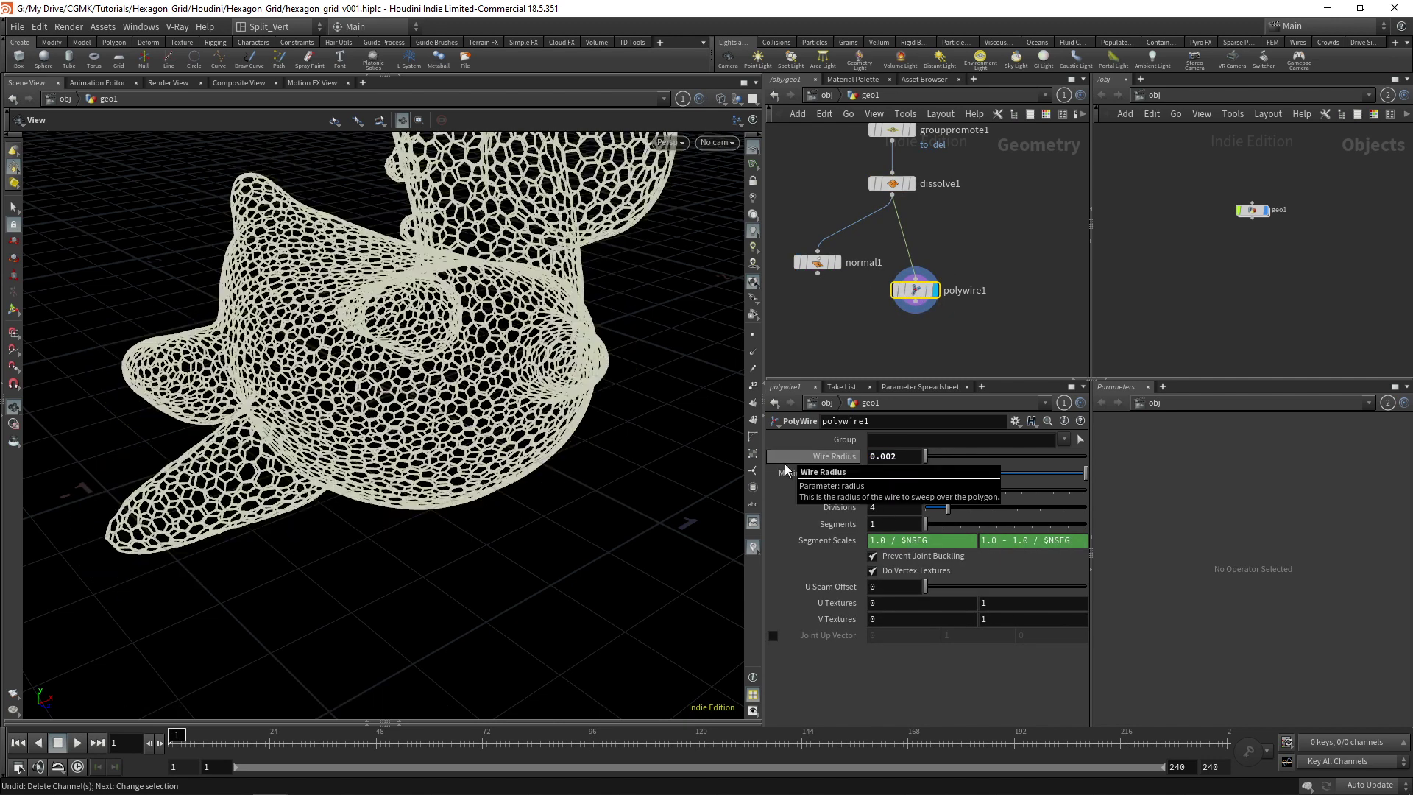
- Hide the wireframe overlay in the viewport and examine the hexagonal wire mesh of the toy from several angles
key("shift+w")
mouse_move(475, 412)
left_mouse_down()
mouse_move(453, 411)
mouse_move(508, 401)
mouse_move(373, 473)
mouse_move(410, 514)
mouse_move(246, 488)
mouse_move(271, 485)
mouse_move(167, 410)
mouse_move(395, 404)
mouse_move(289, 406)
left_mouse_up()
right_click_drag(289, 405, 439, 262)
left_click_drag(438, 262, 706, 315)
right_click_drag(707, 315, 347, 483)
left_click_drag(347, 483, 500, 473)
left_click_drag(491, 409, 479, 486)
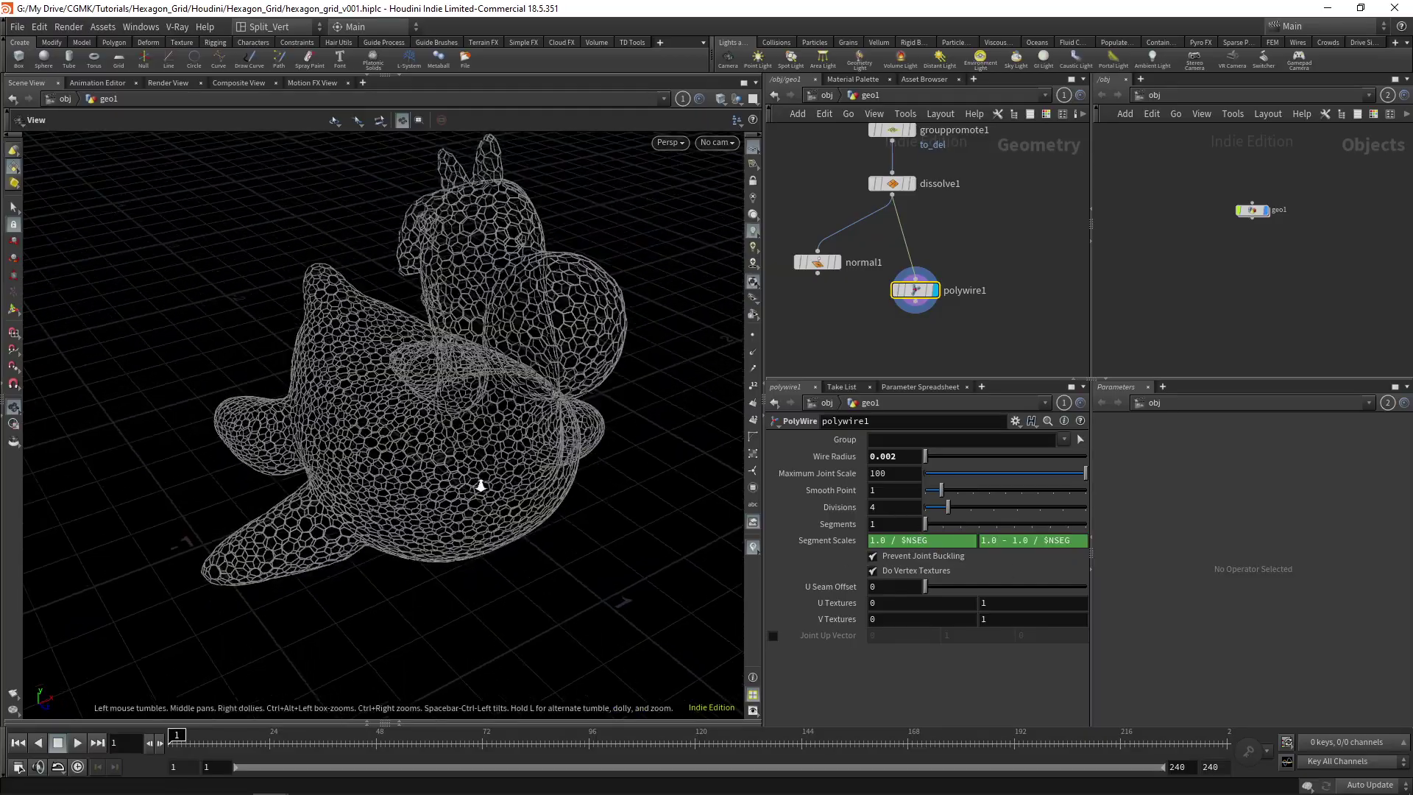
right_click_drag(479, 486, 608, 328)
left_click_drag(609, 328, 743, 382)
left_click_drag(626, 471, 498, 385)
right_click_drag(499, 385, 370, 531)
left_click_drag(495, 430, 475, 492)
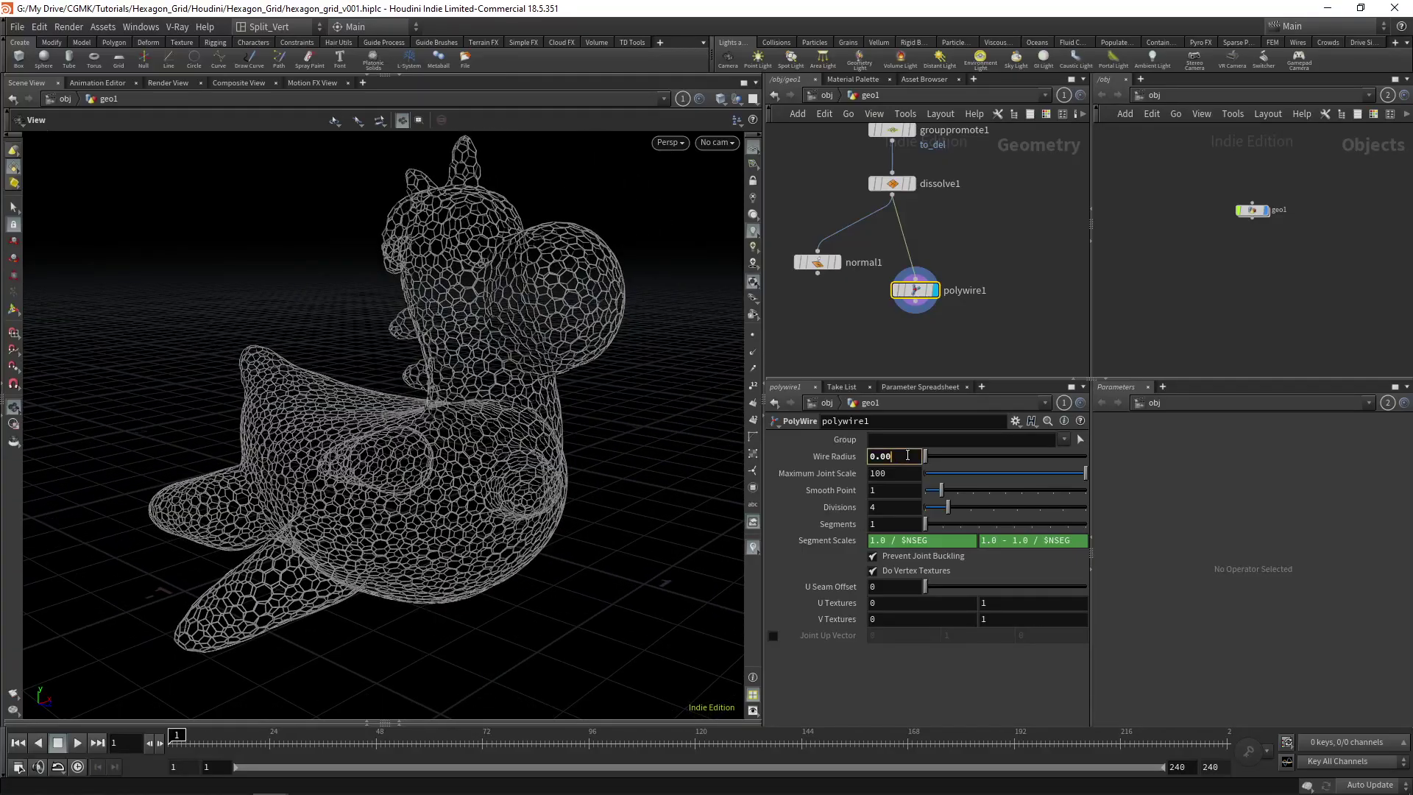
left_click_drag(466, 378, 574, 390)
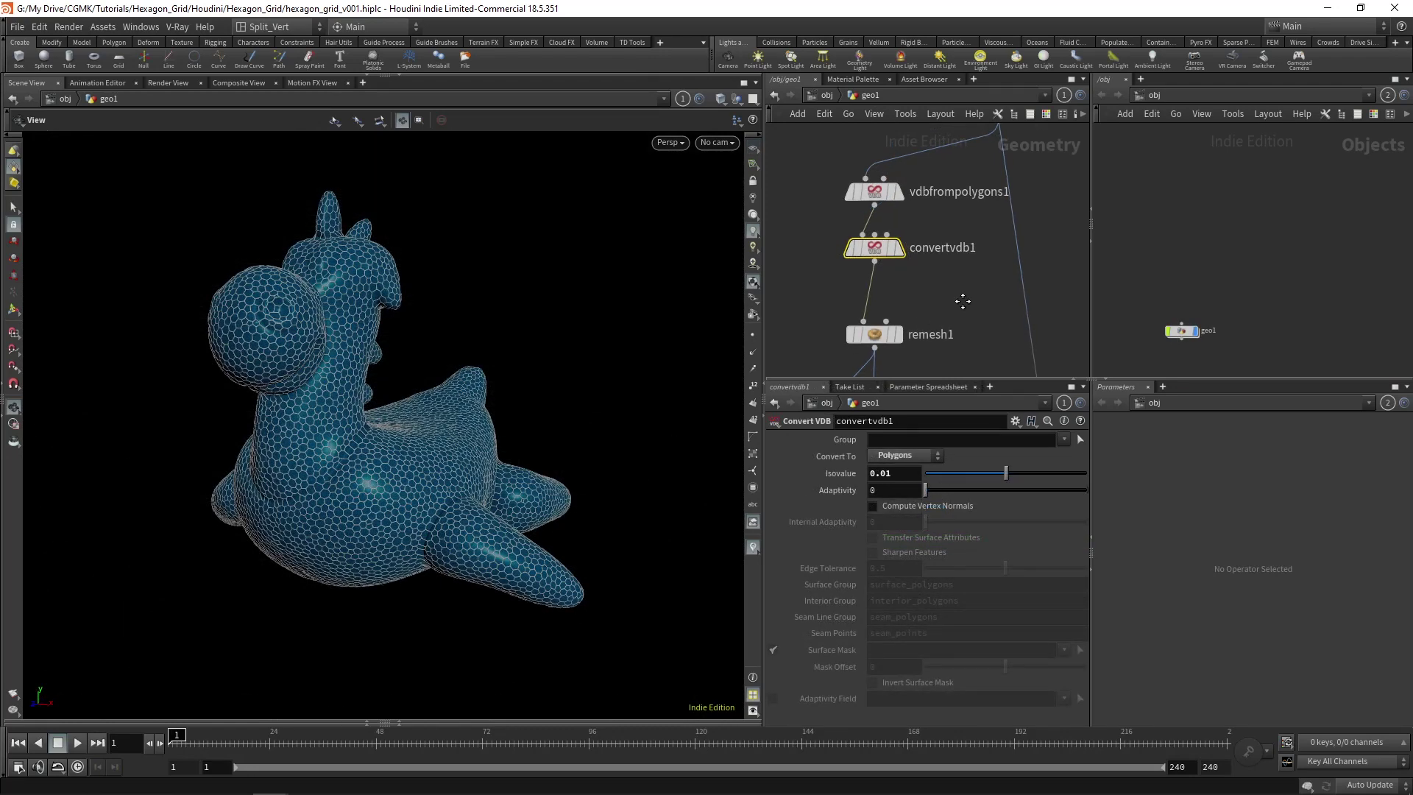
- Review the completed node network down to the Merge node and inspect the hexagonal wires over the toy's surface
scroll(974, 287, "down", 4)
middle_click_drag(963, 301, 1002, 241)
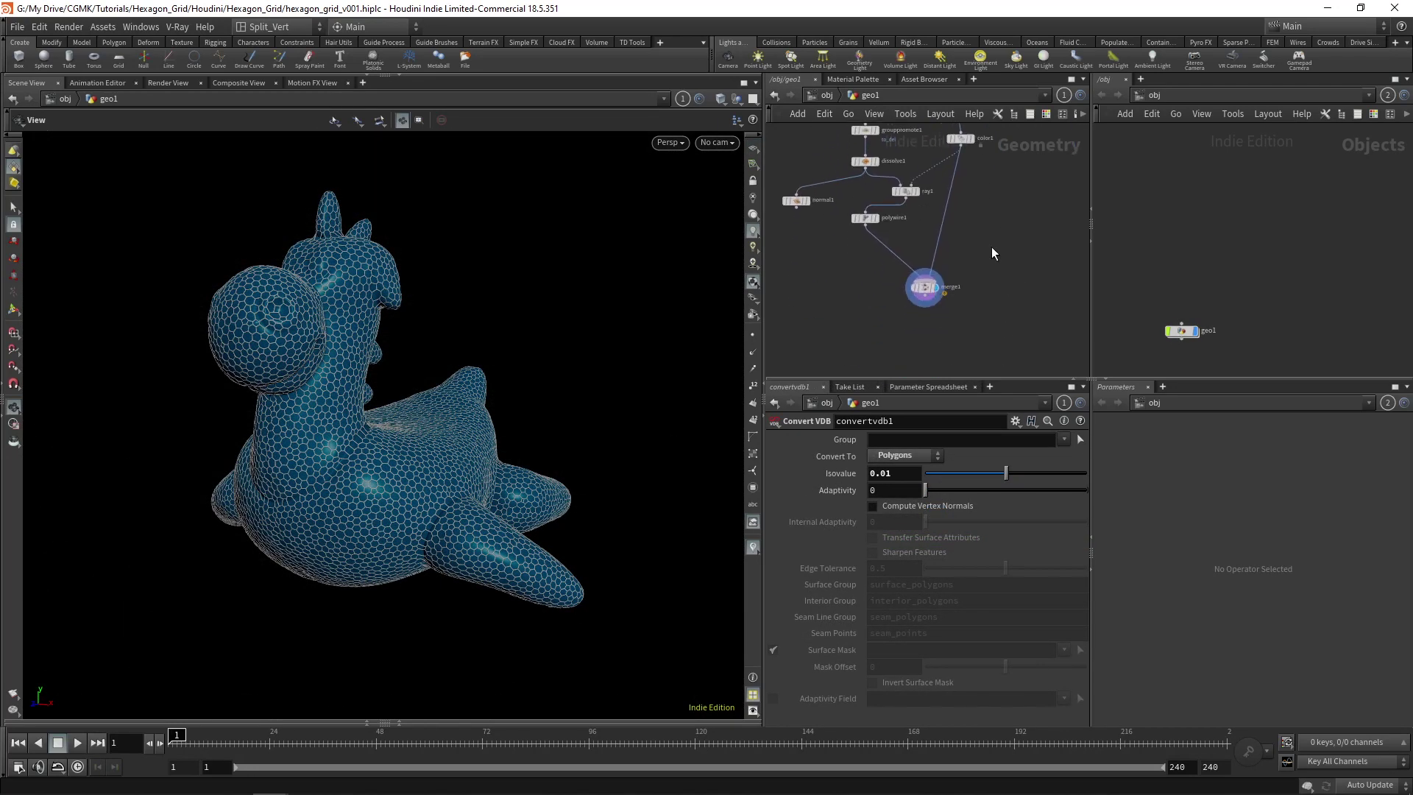
left_click_drag(327, 322, 391, 400)
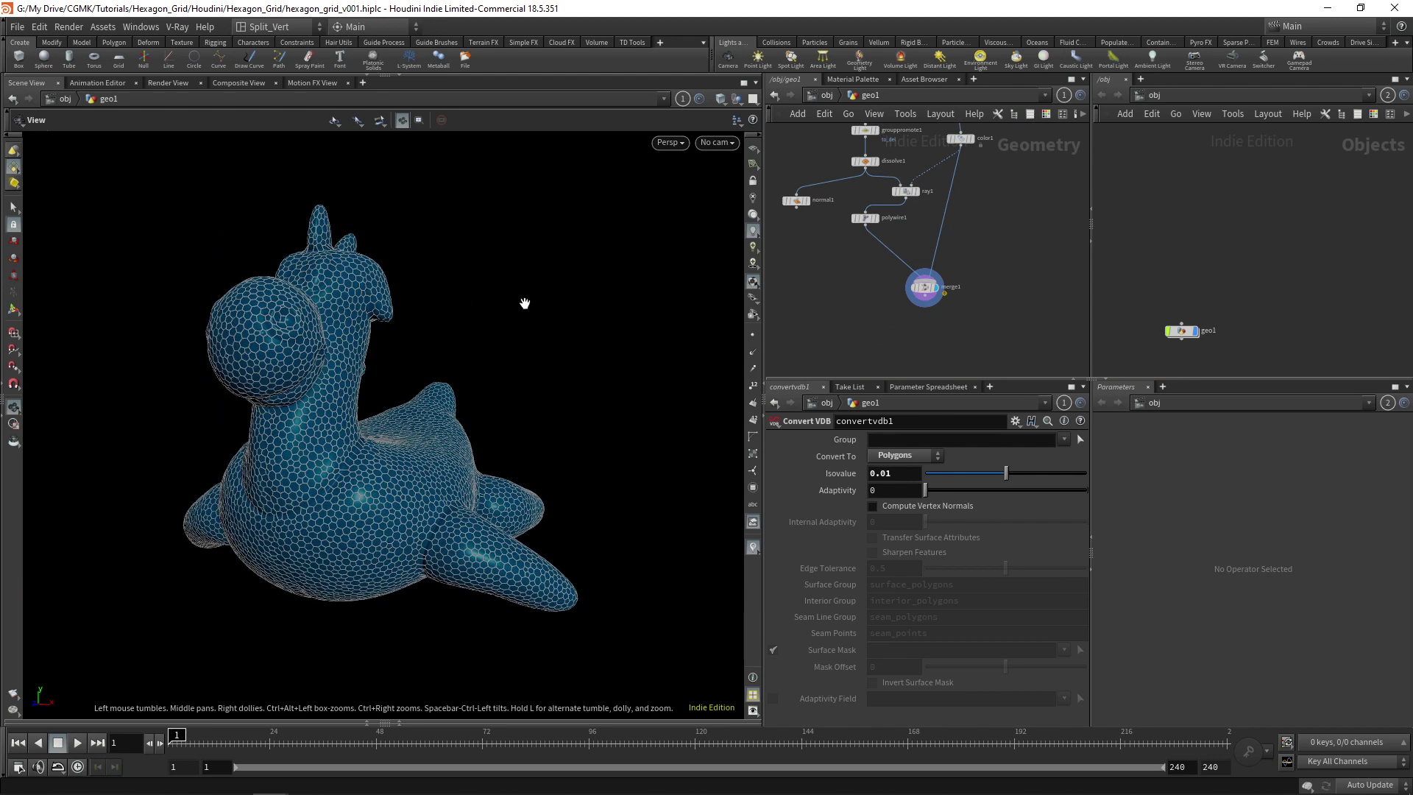